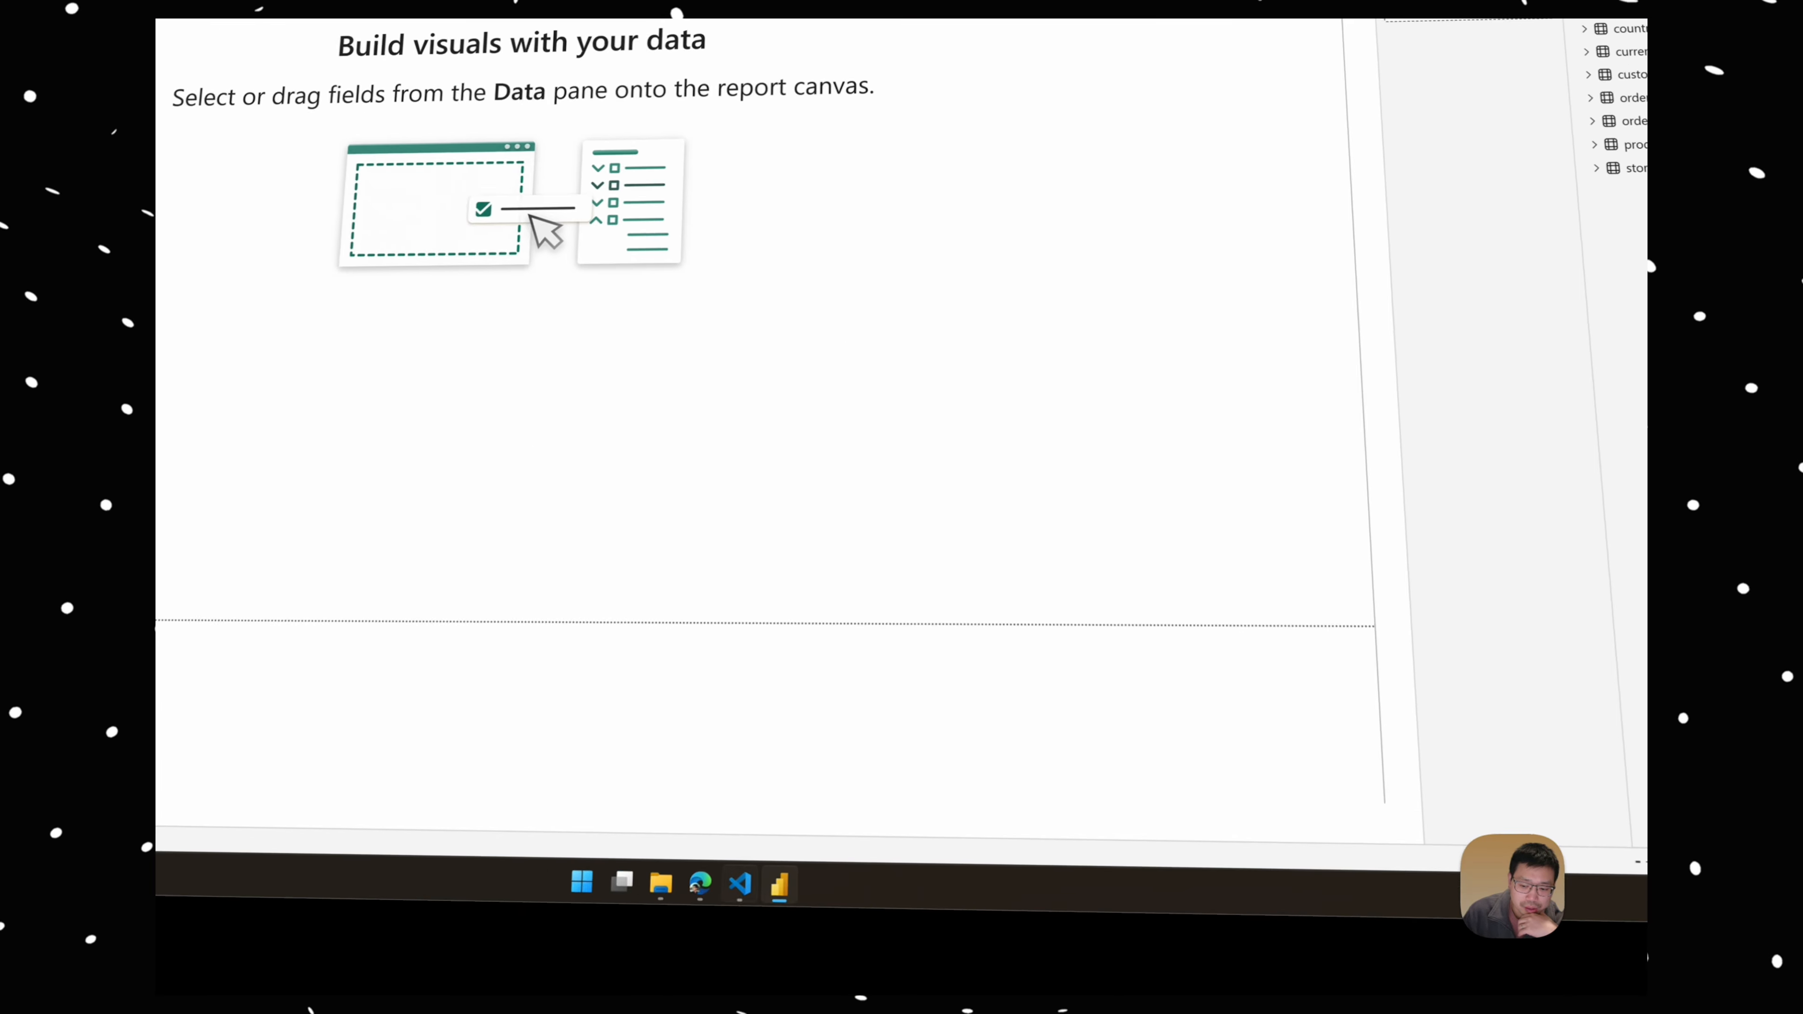
Step: Open the Sales-Report project folder in VS Code and expand its Sales Report.Report folder, keeping Sales Report.SemanticModel selected
click(941, 982)
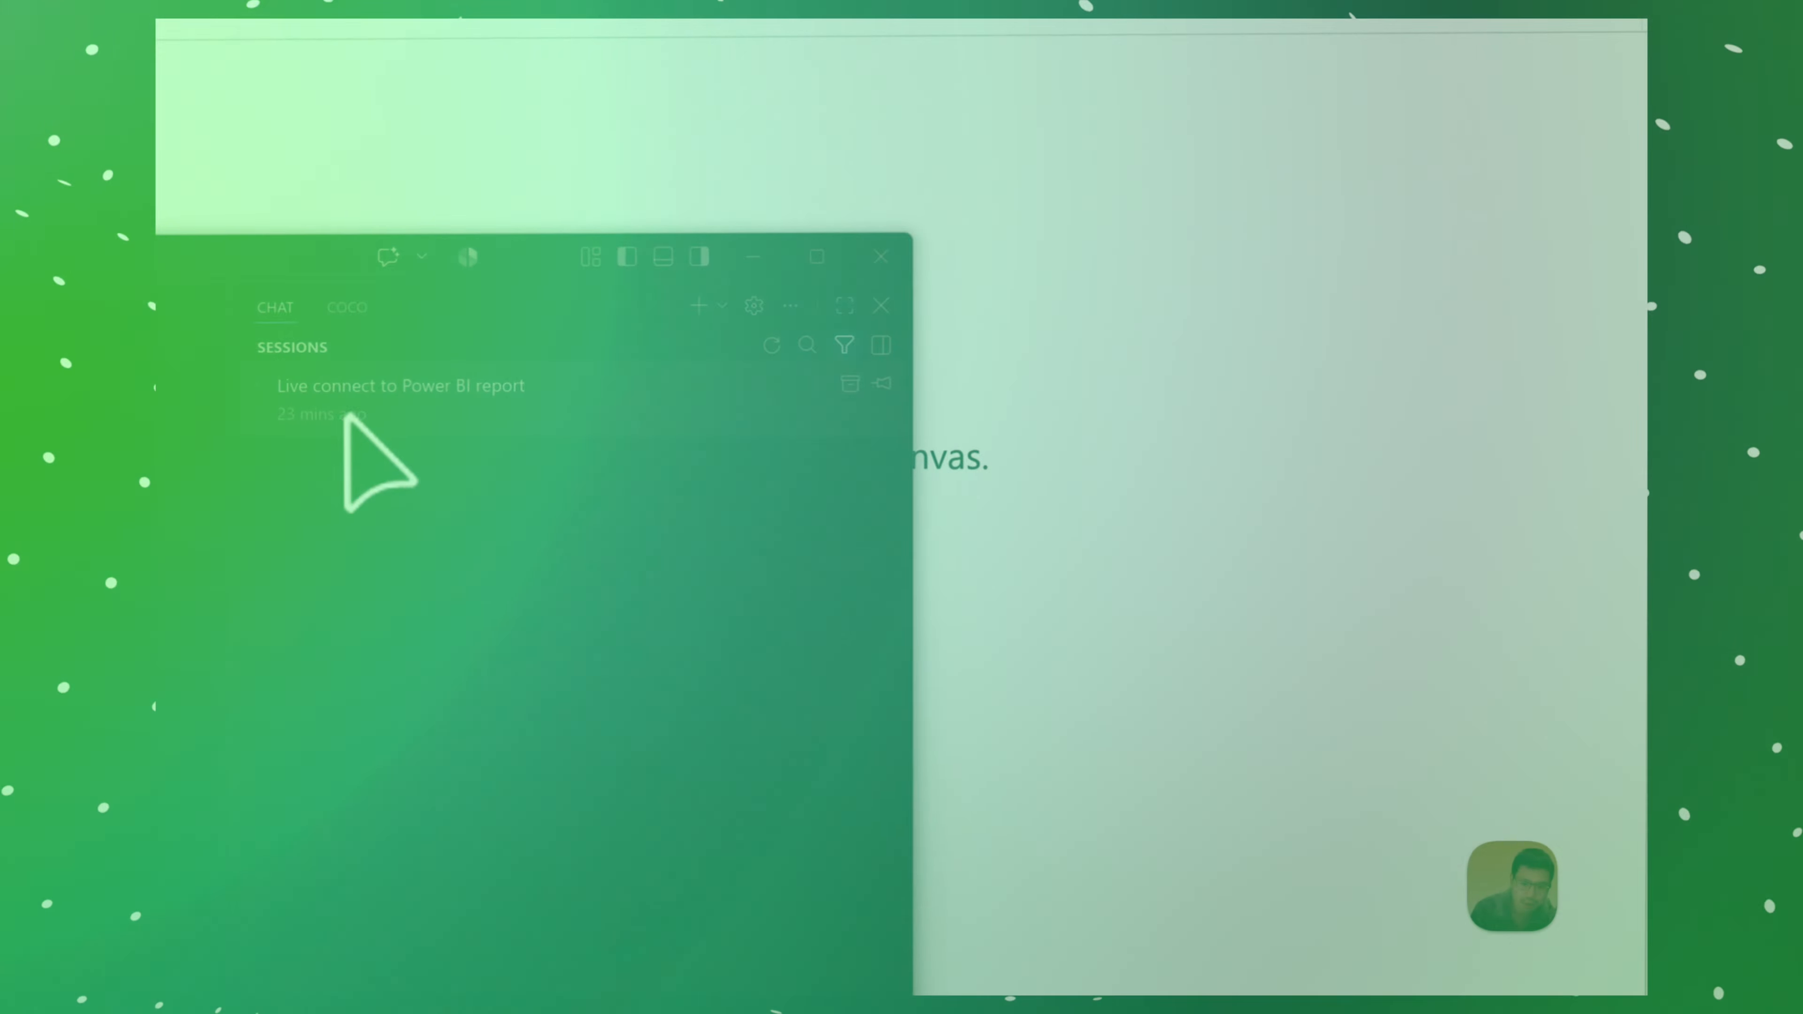
right_click(482, 401)
click(616, 745)
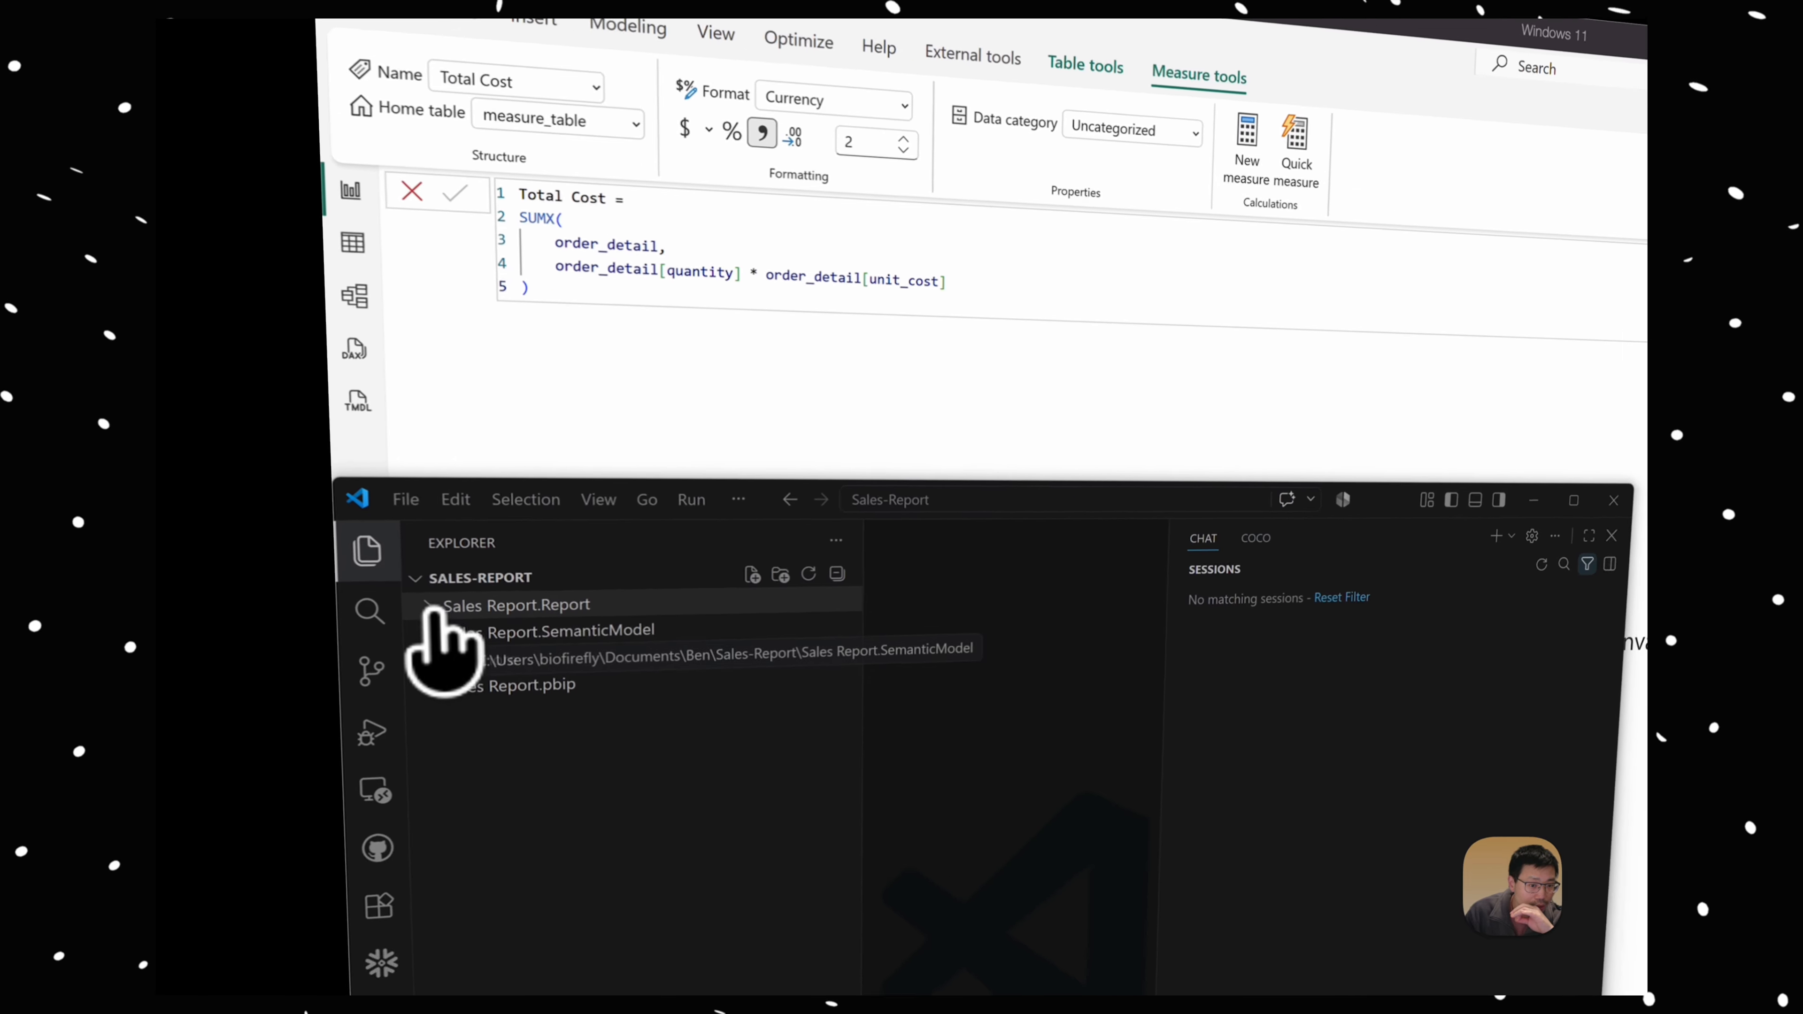
click(213, 398)
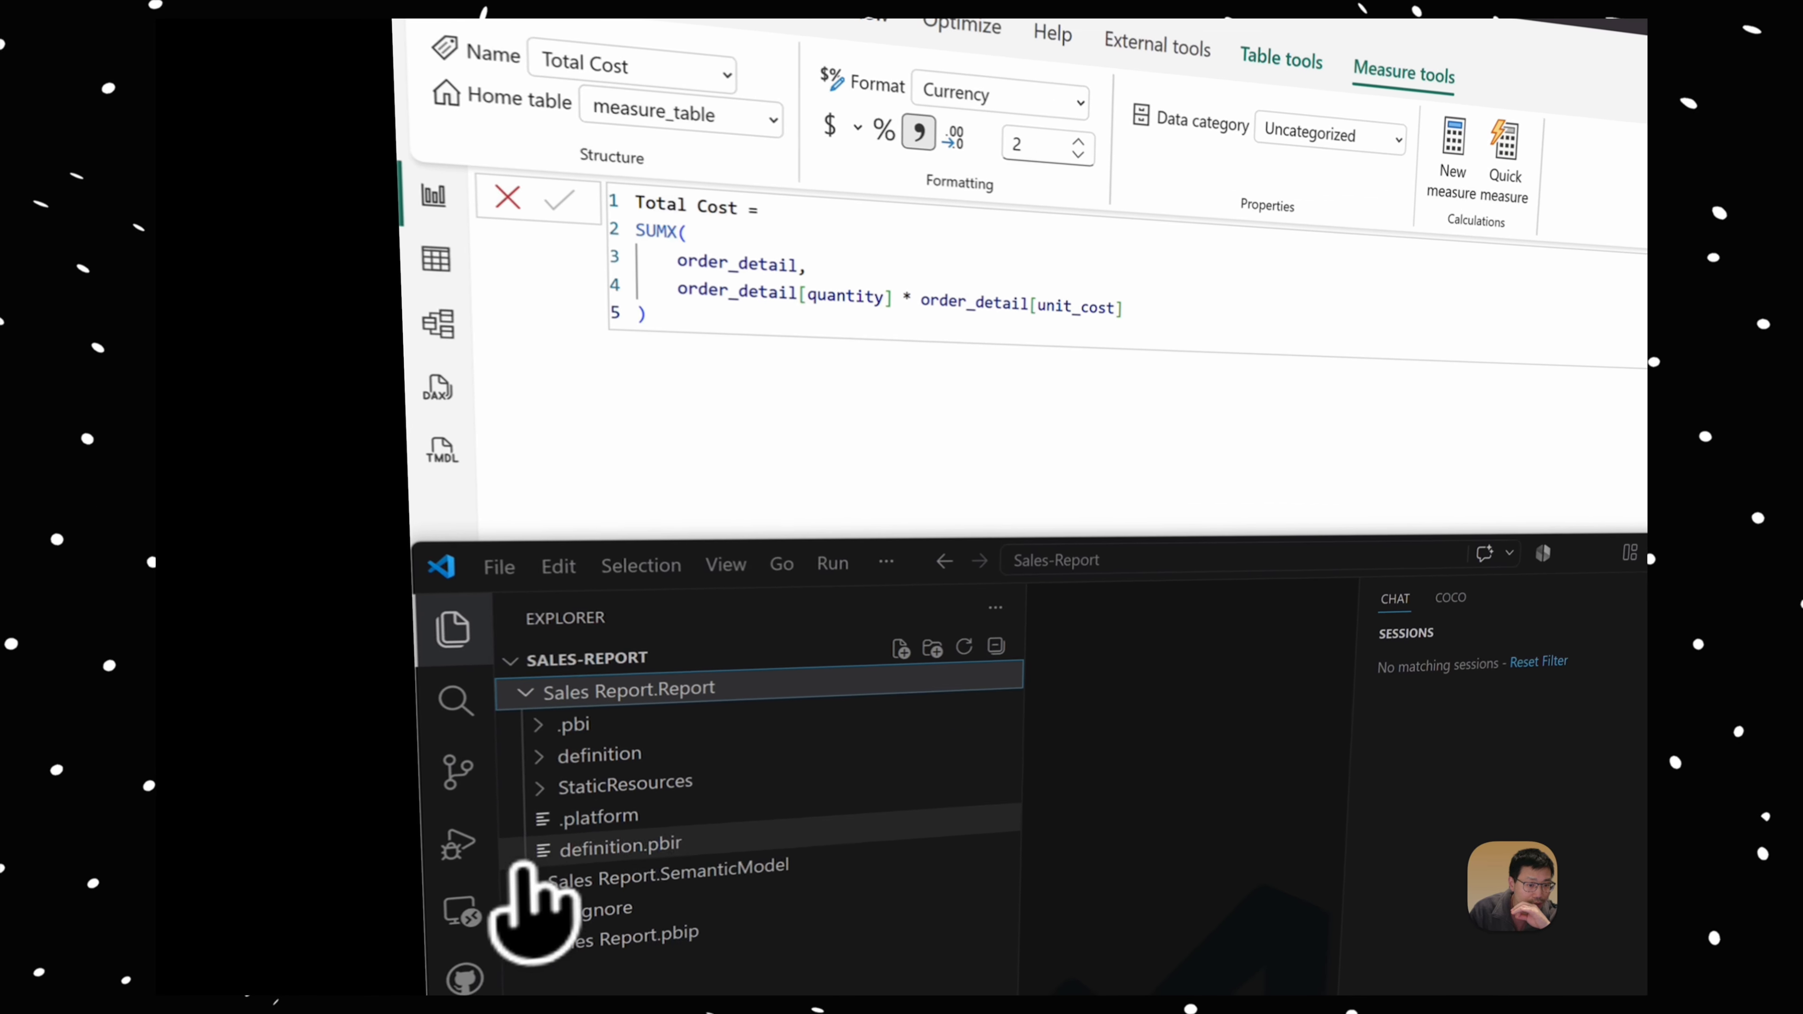
click(526, 875)
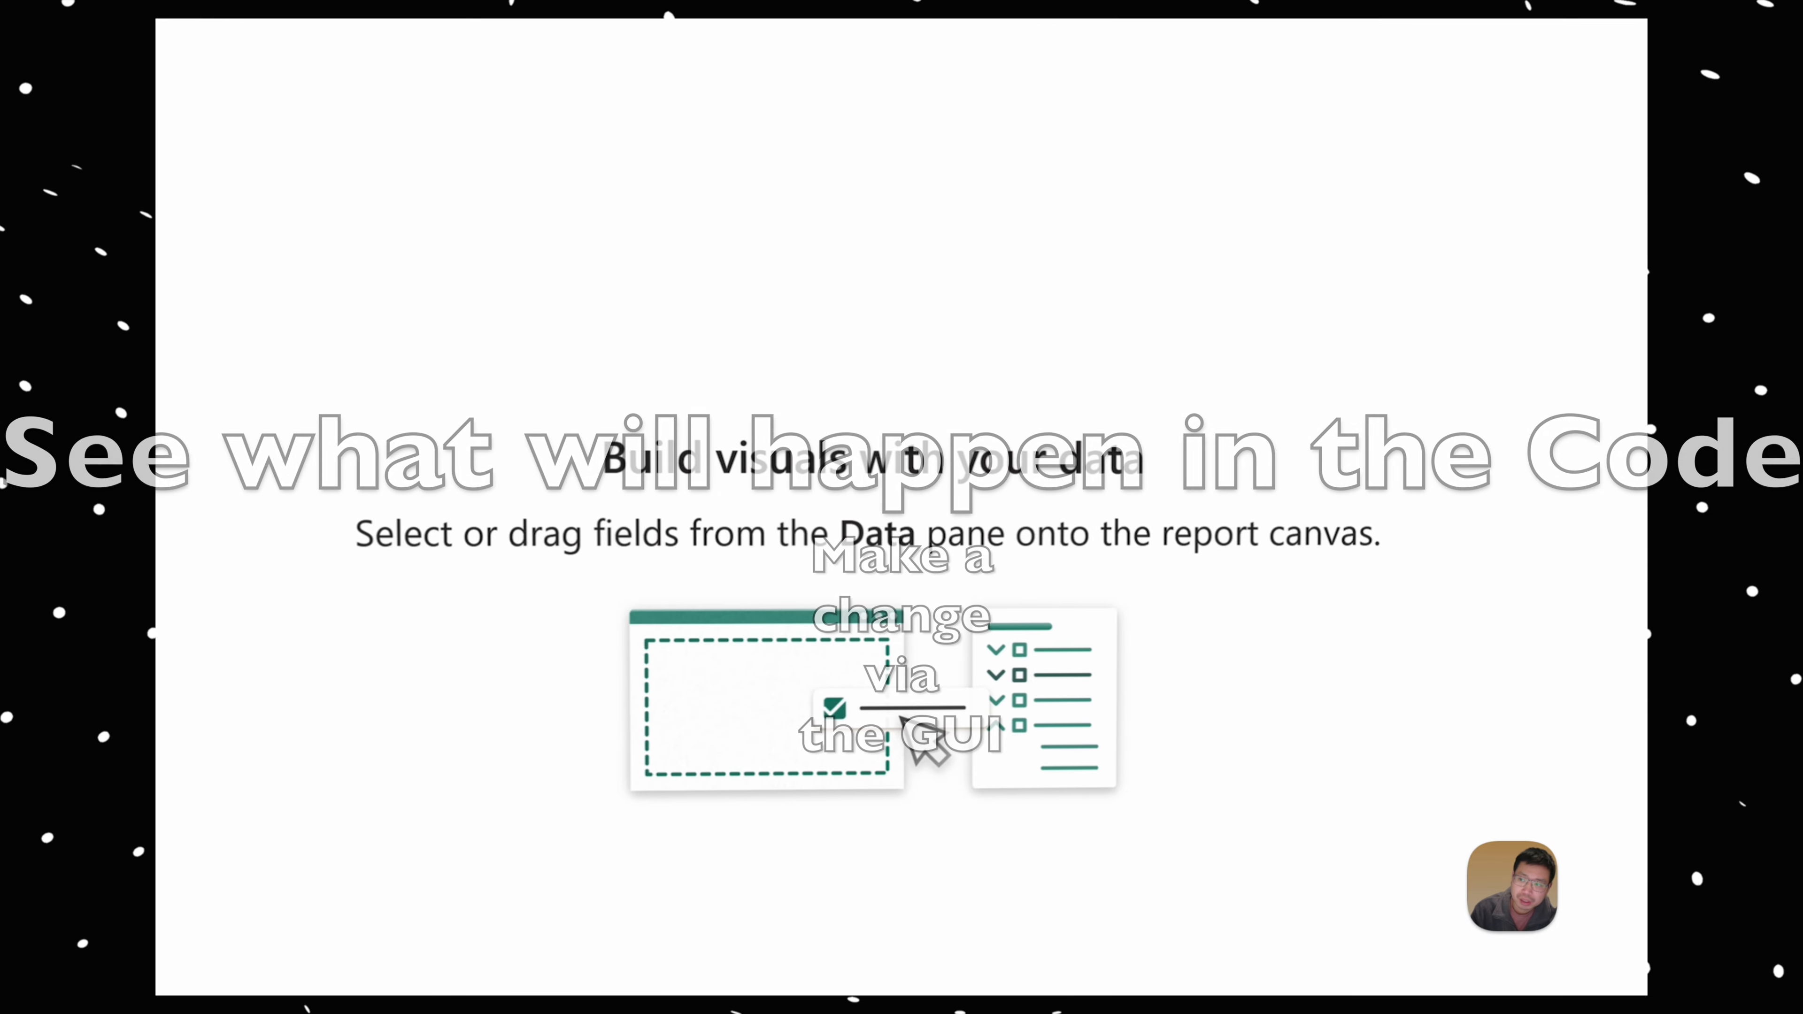
Step: Rename the Actual Sales measure in measure_table to ActualSales by removing the space from its formula name
click(1441, 181)
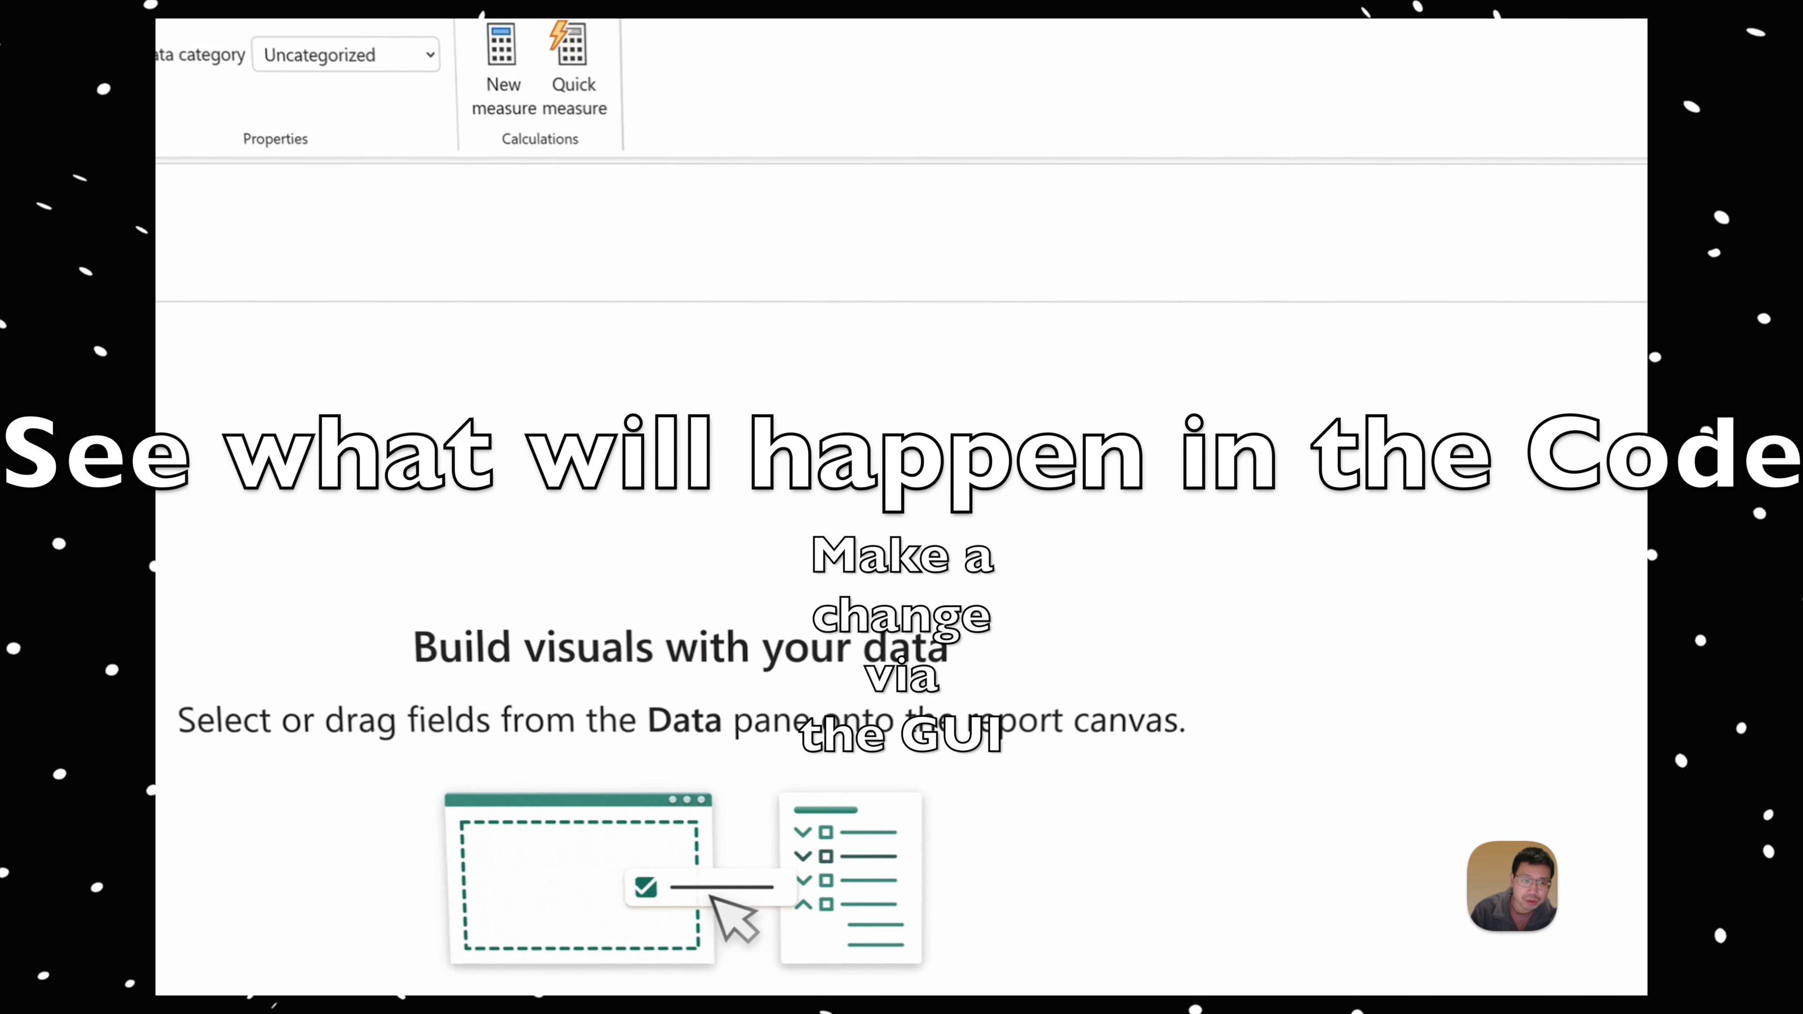
click(277, 190)
key(BackSpace)
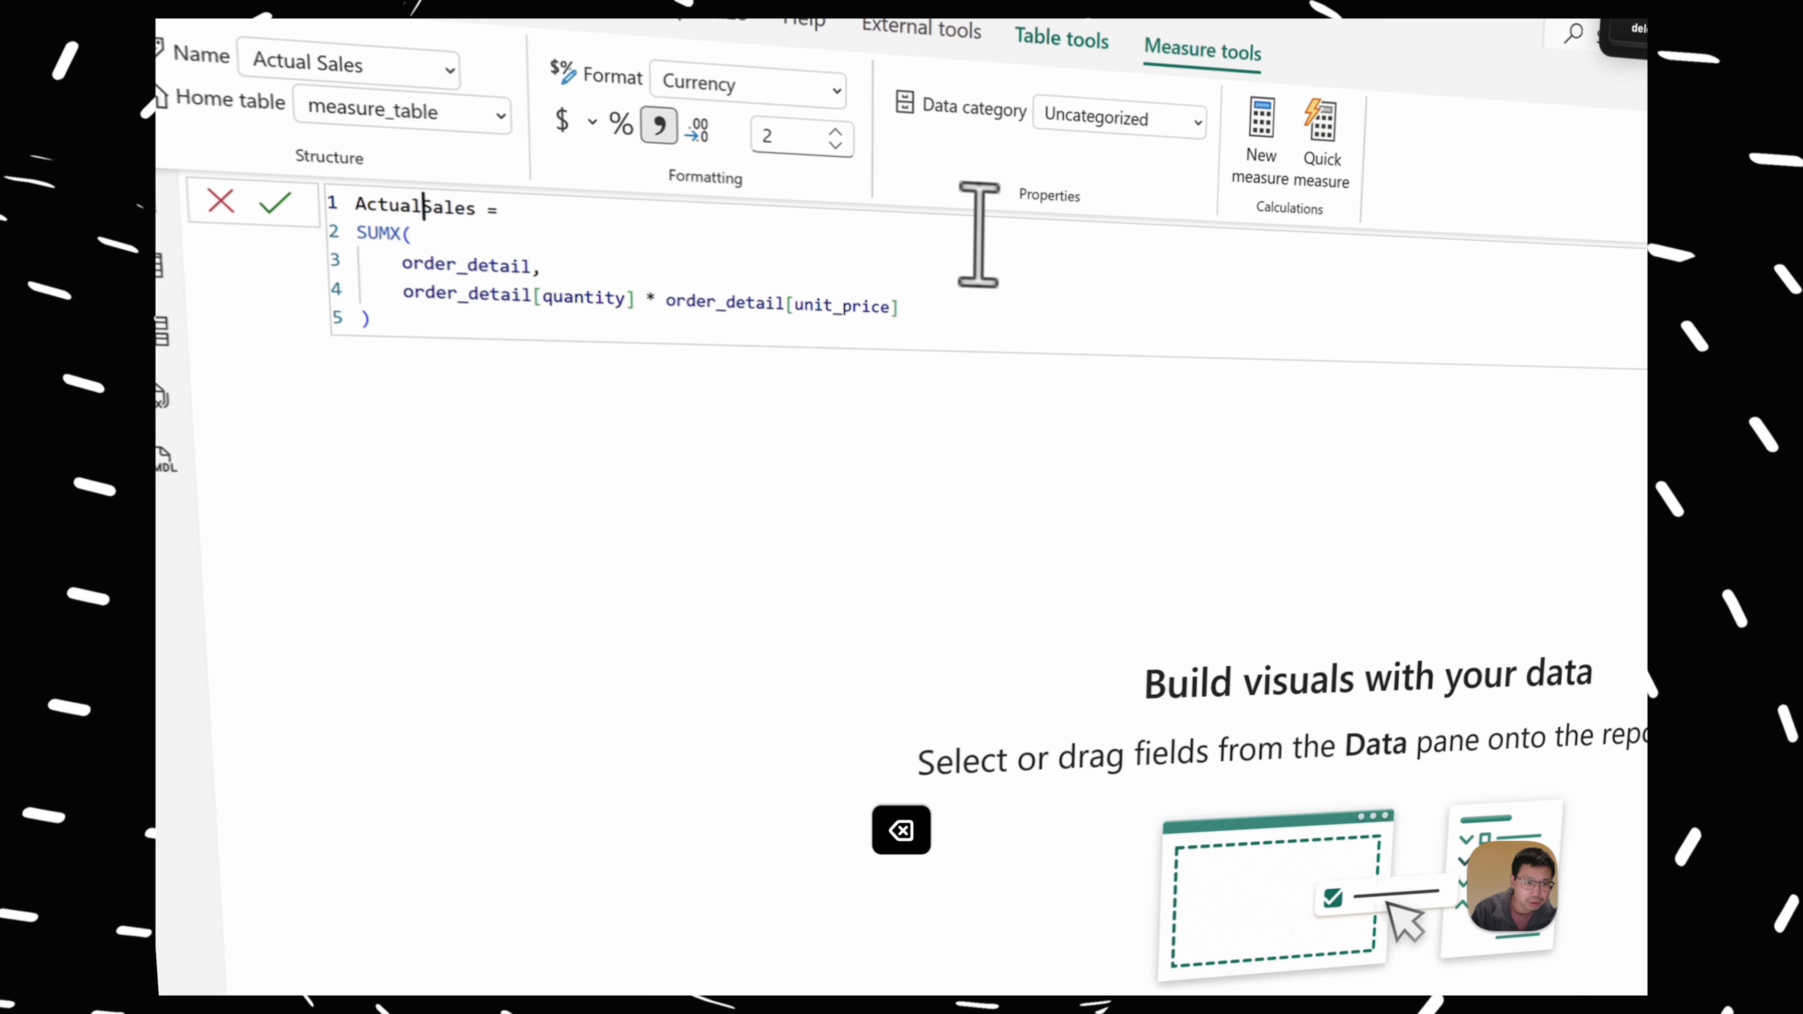
key(Return)
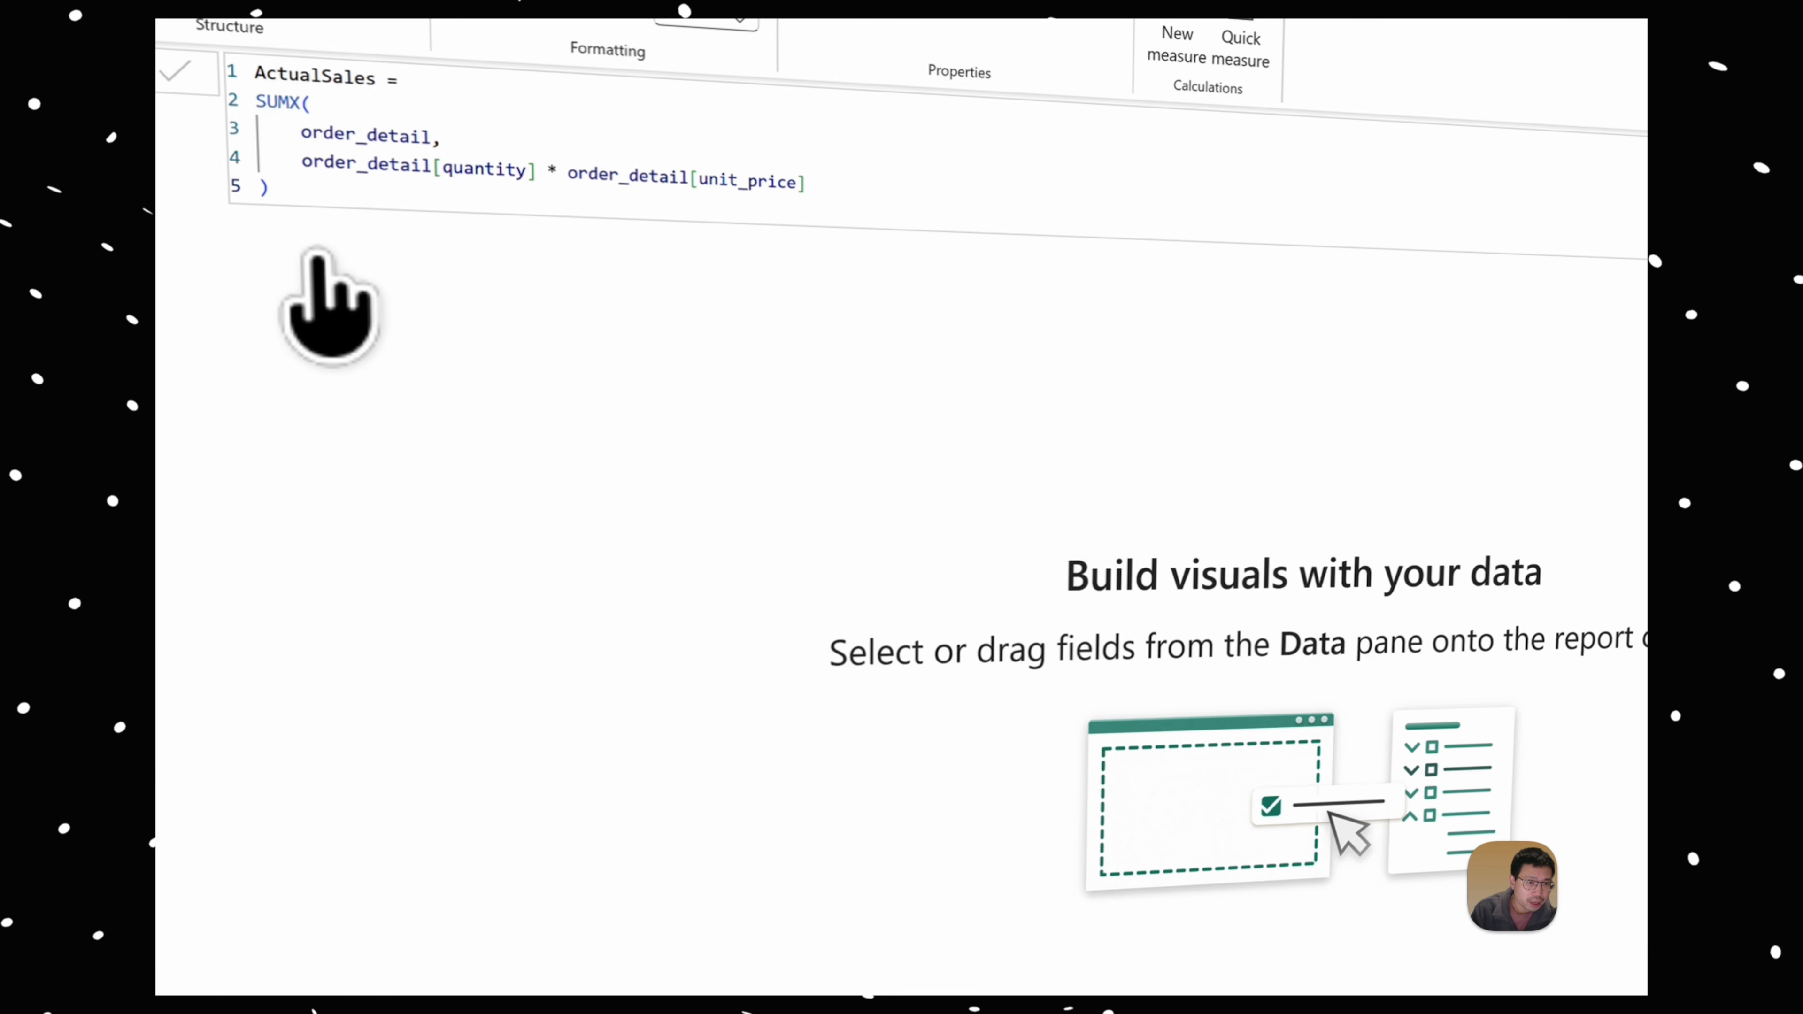
click(406, 398)
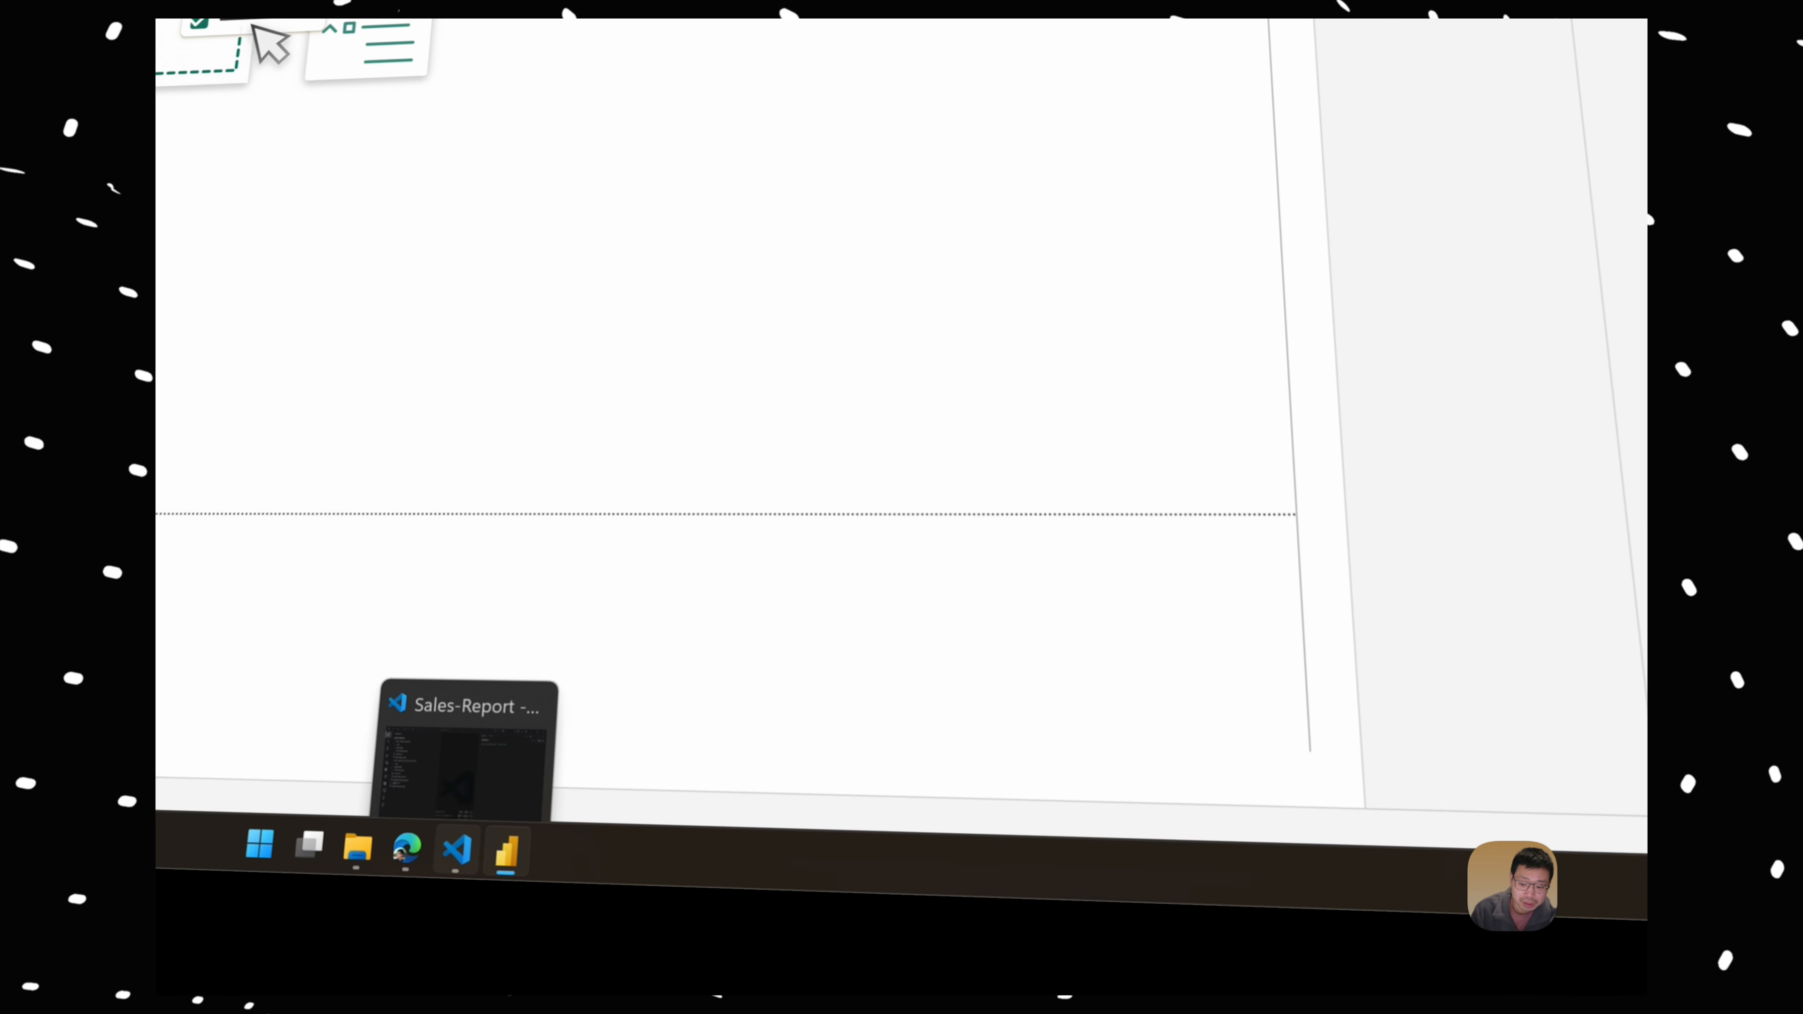
Step: Switch to VS Code and collapse the expanded folders in the Sales-Report project tree
click(457, 850)
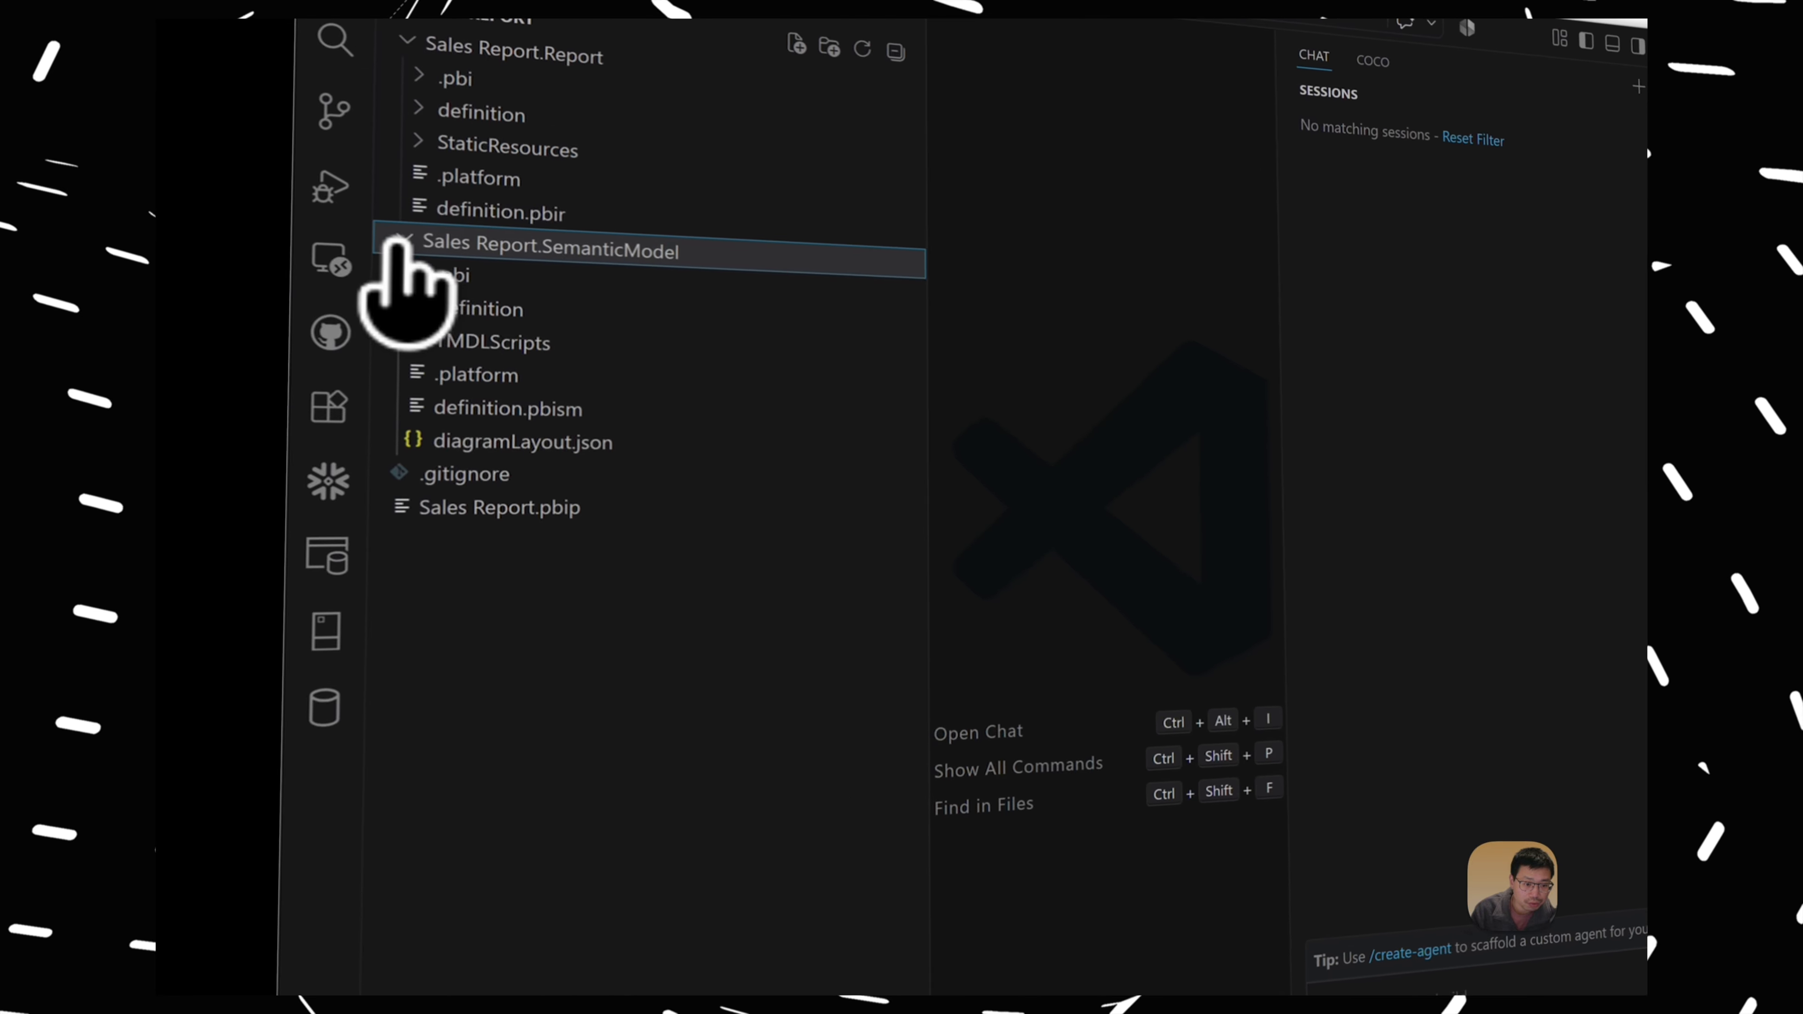
click(399, 245)
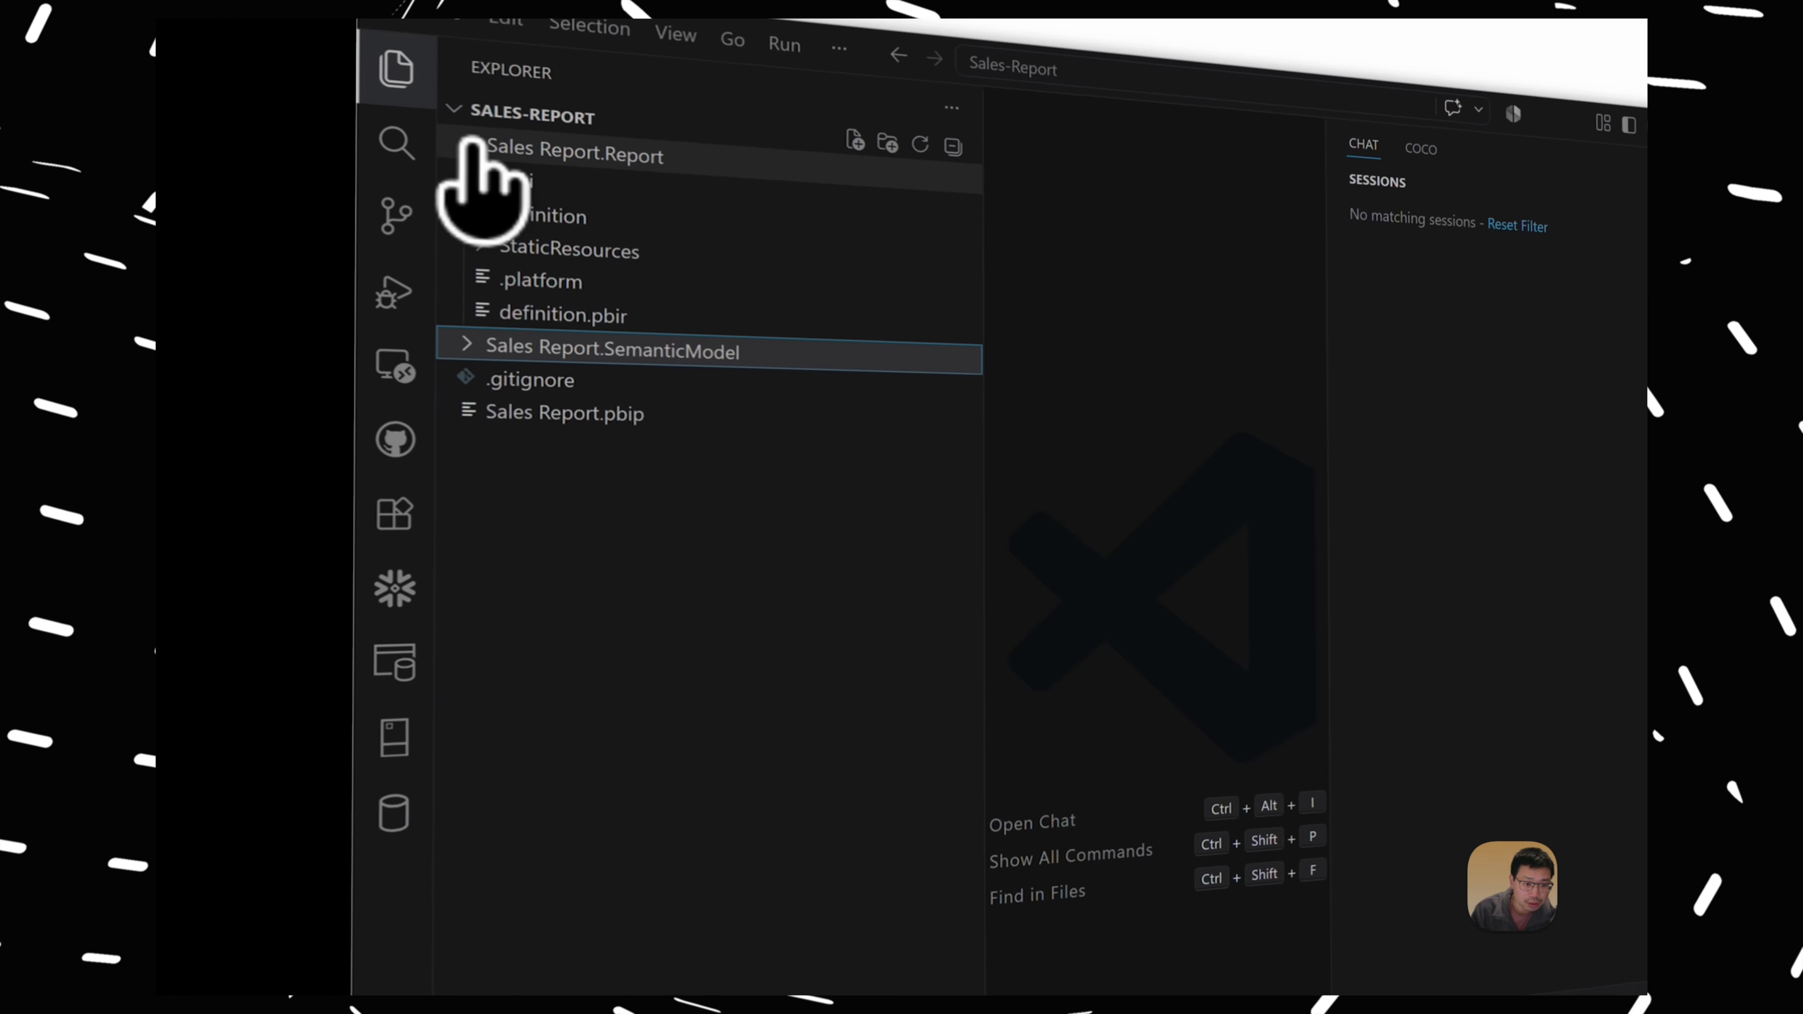
click(423, 46)
click(501, 15)
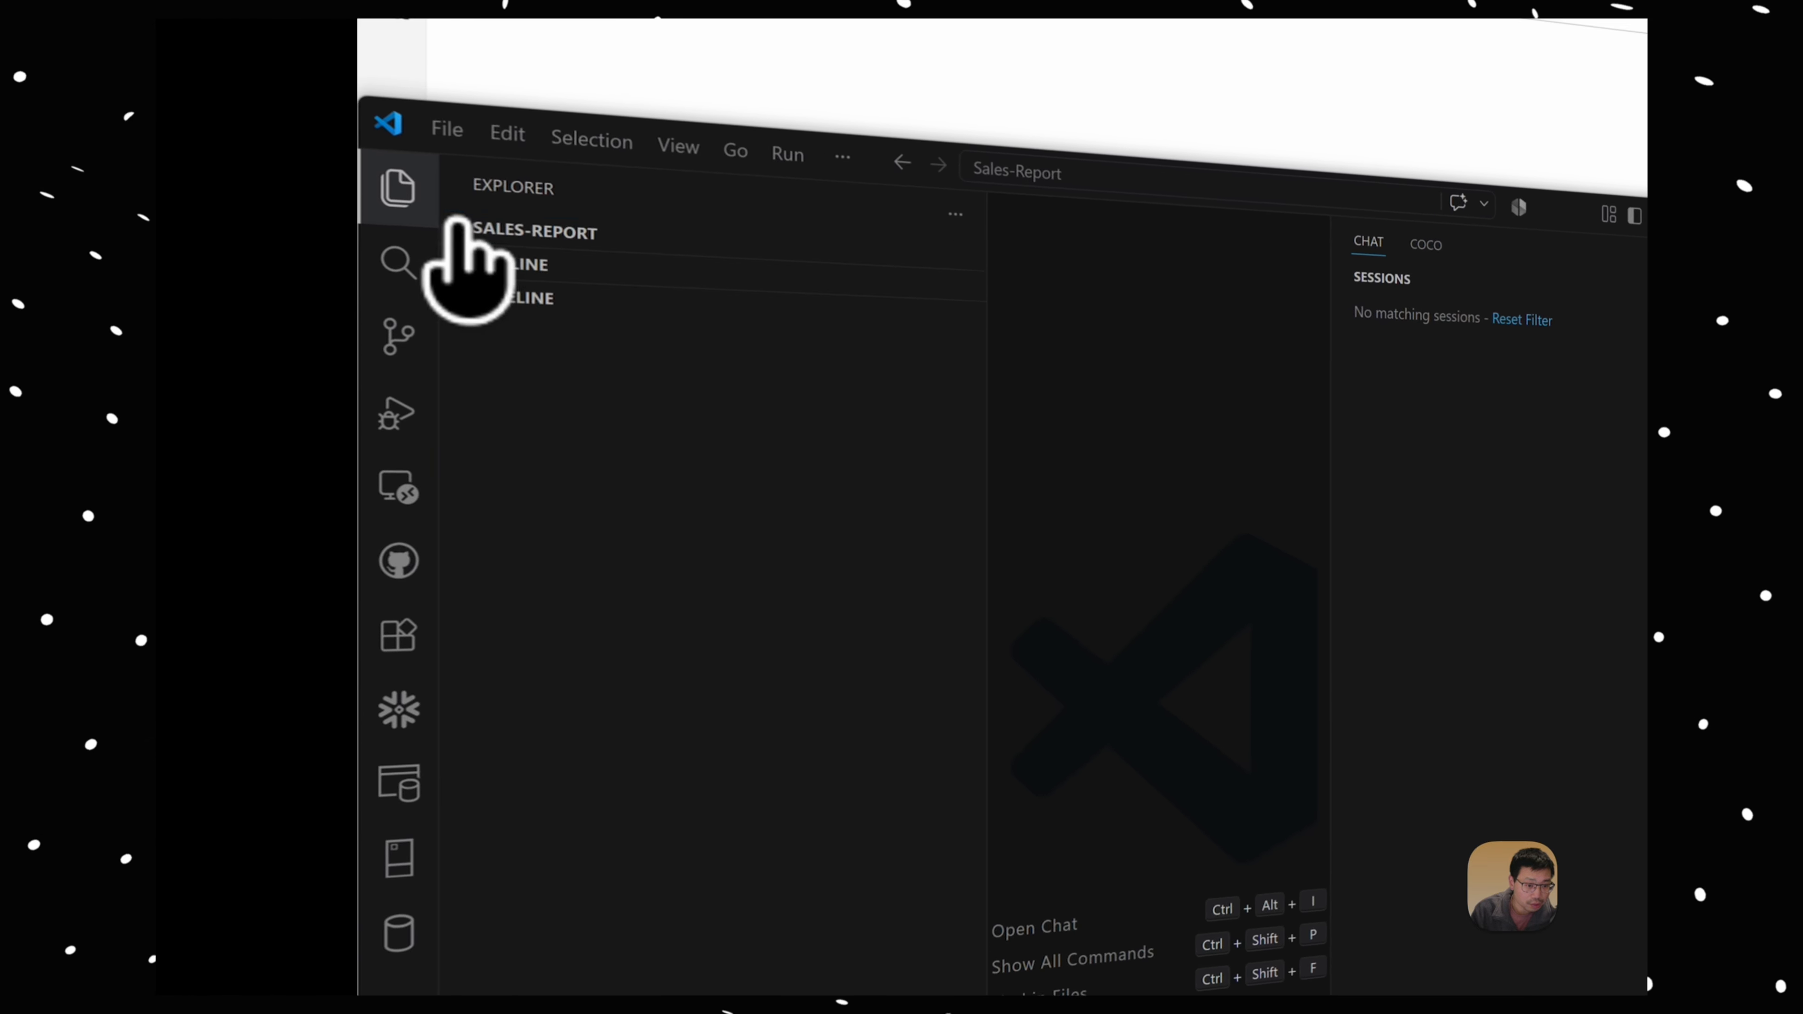
click(469, 231)
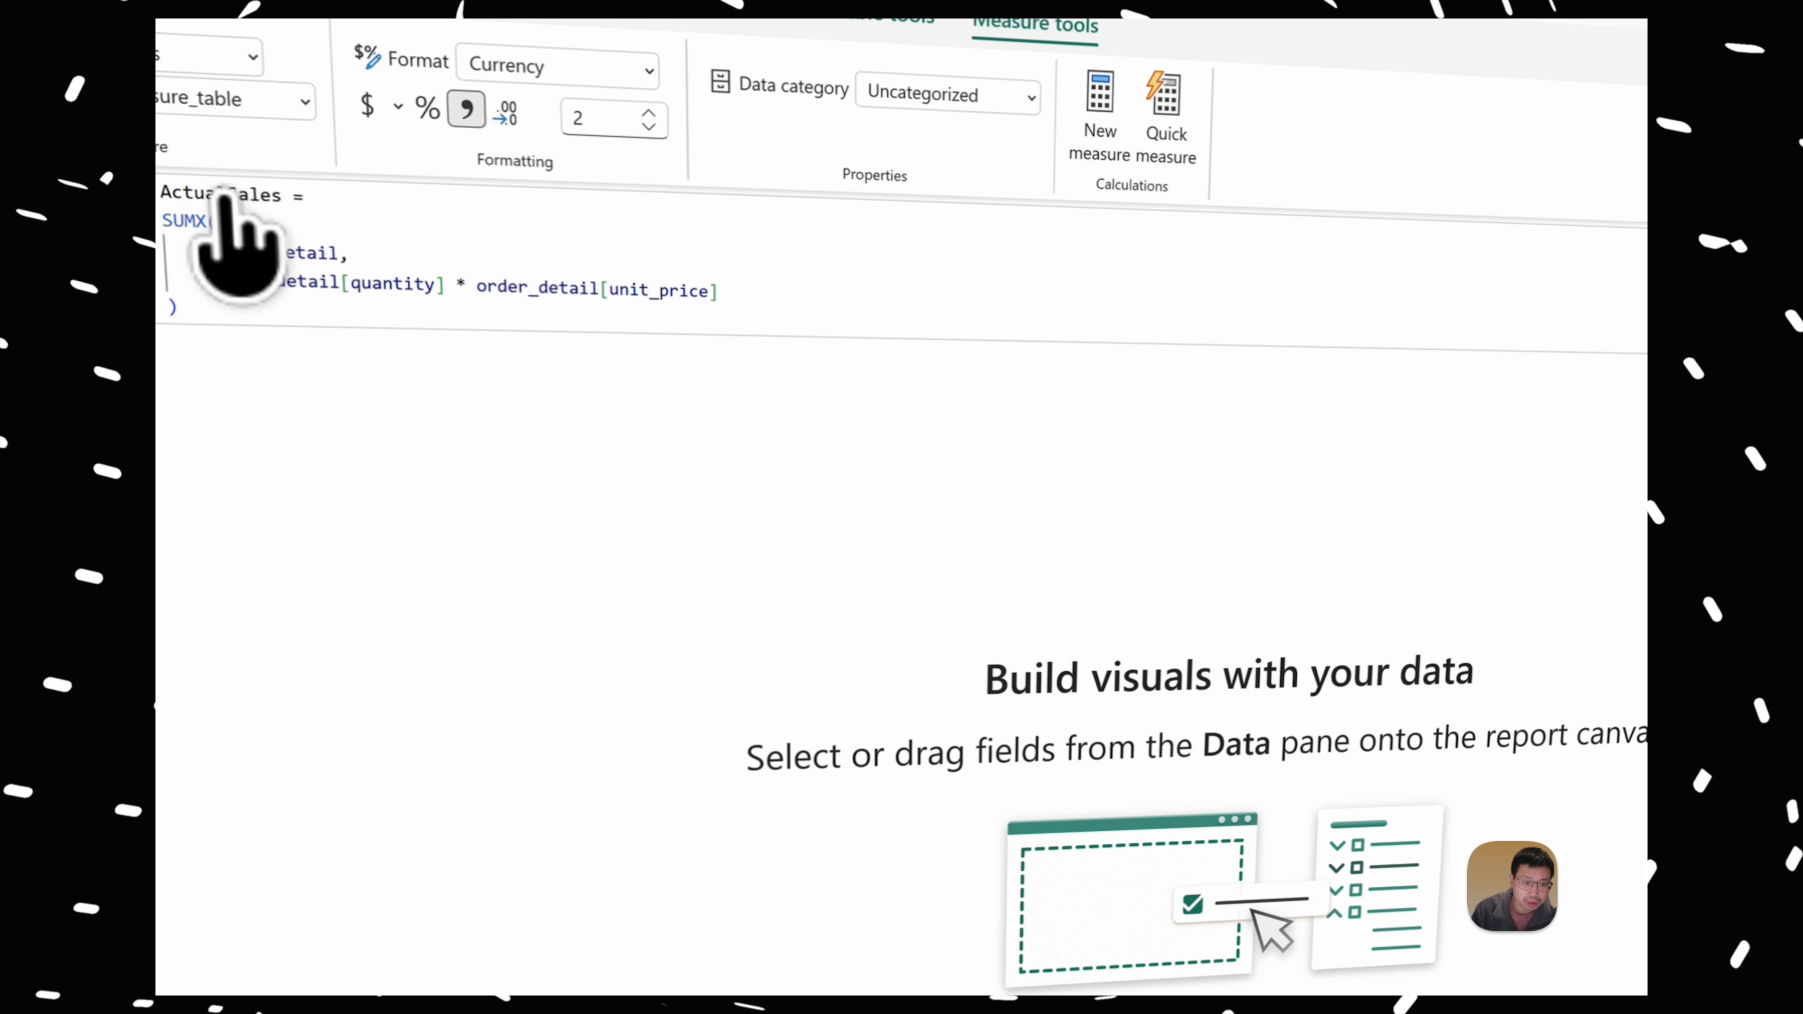
Step: Change the ActualSales measure's name back to Actual Sales in Power BI Desktop
click(223, 195)
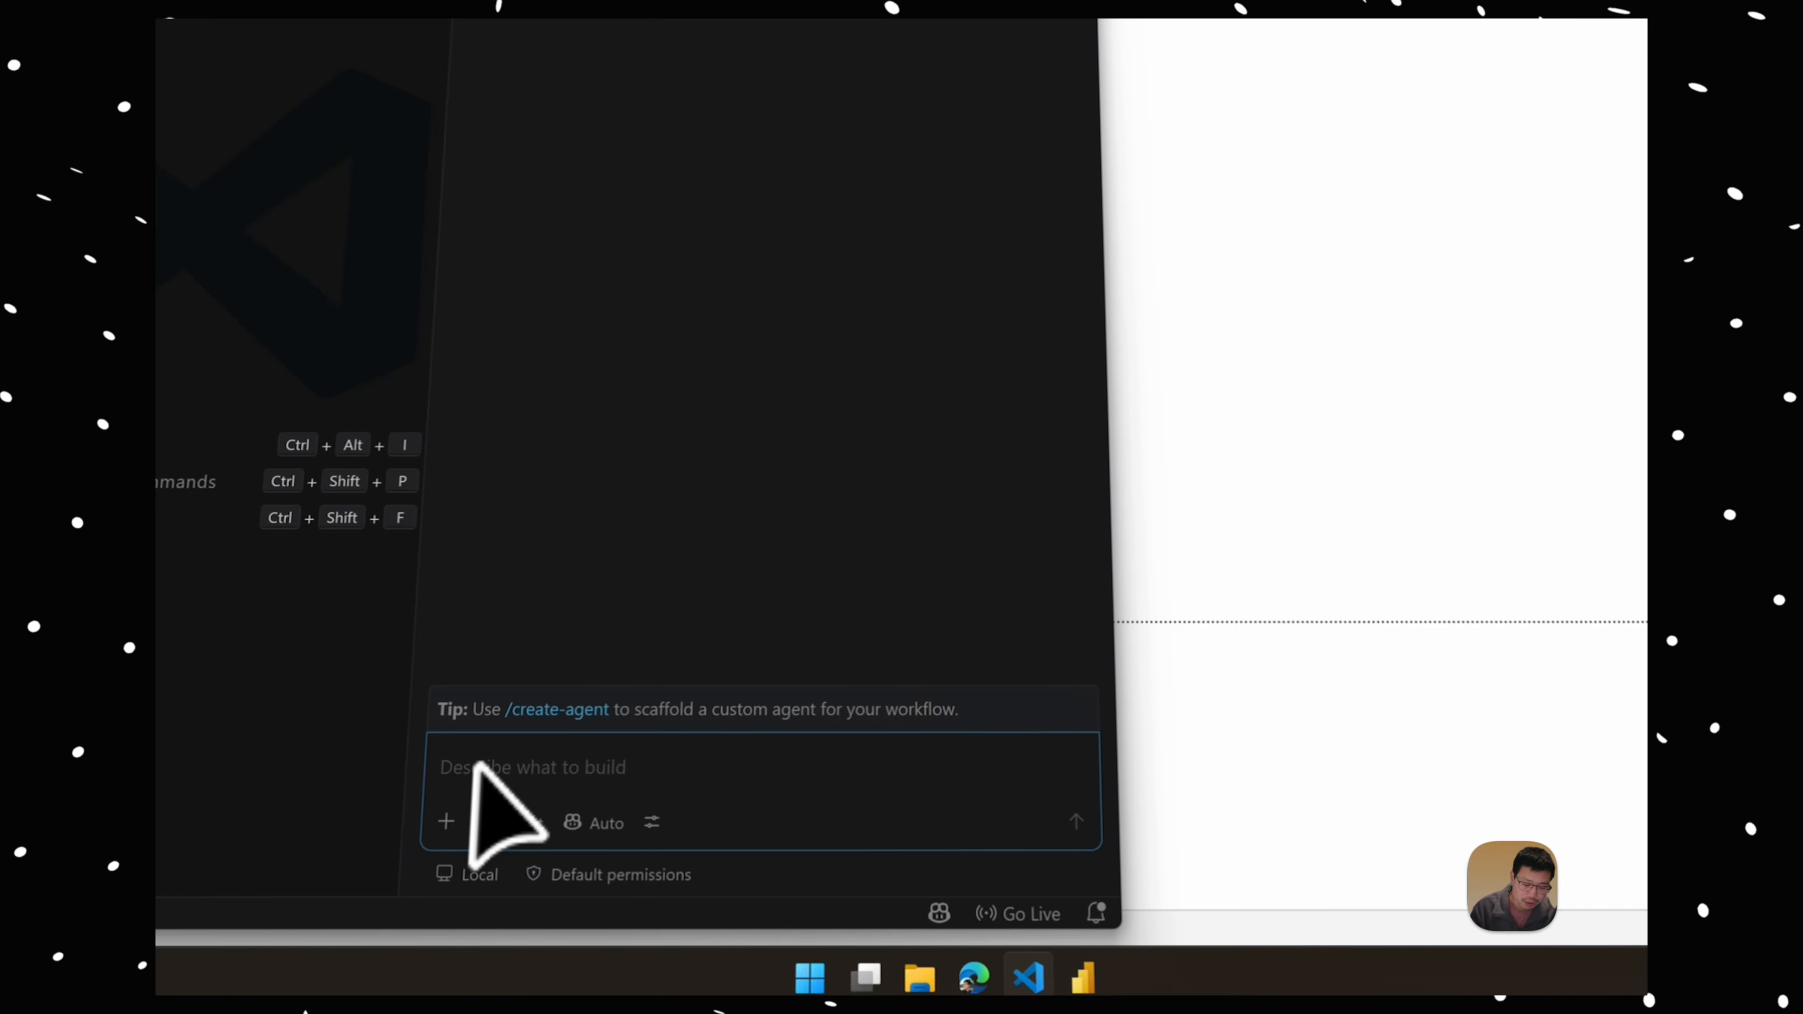
Step: Ask the VS Code chat agent to "live connect to sales report opened in power bi desktop"
text(live connec)
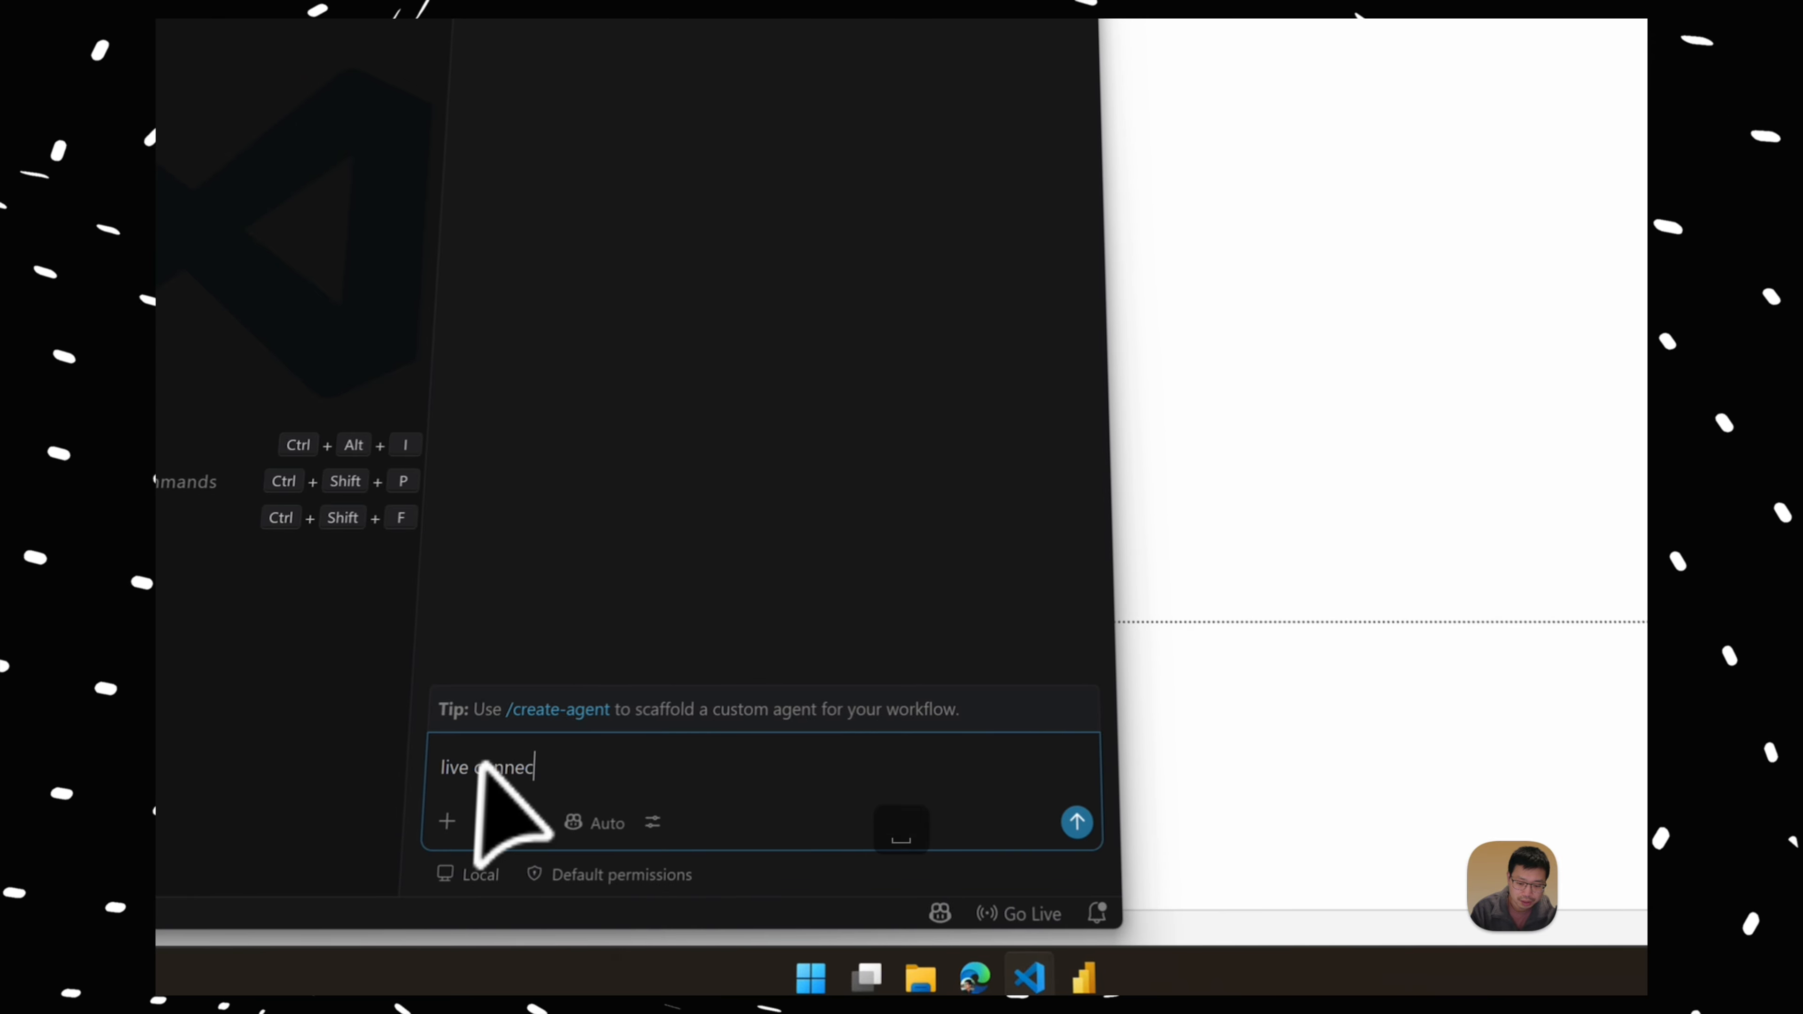
text(t to sales )
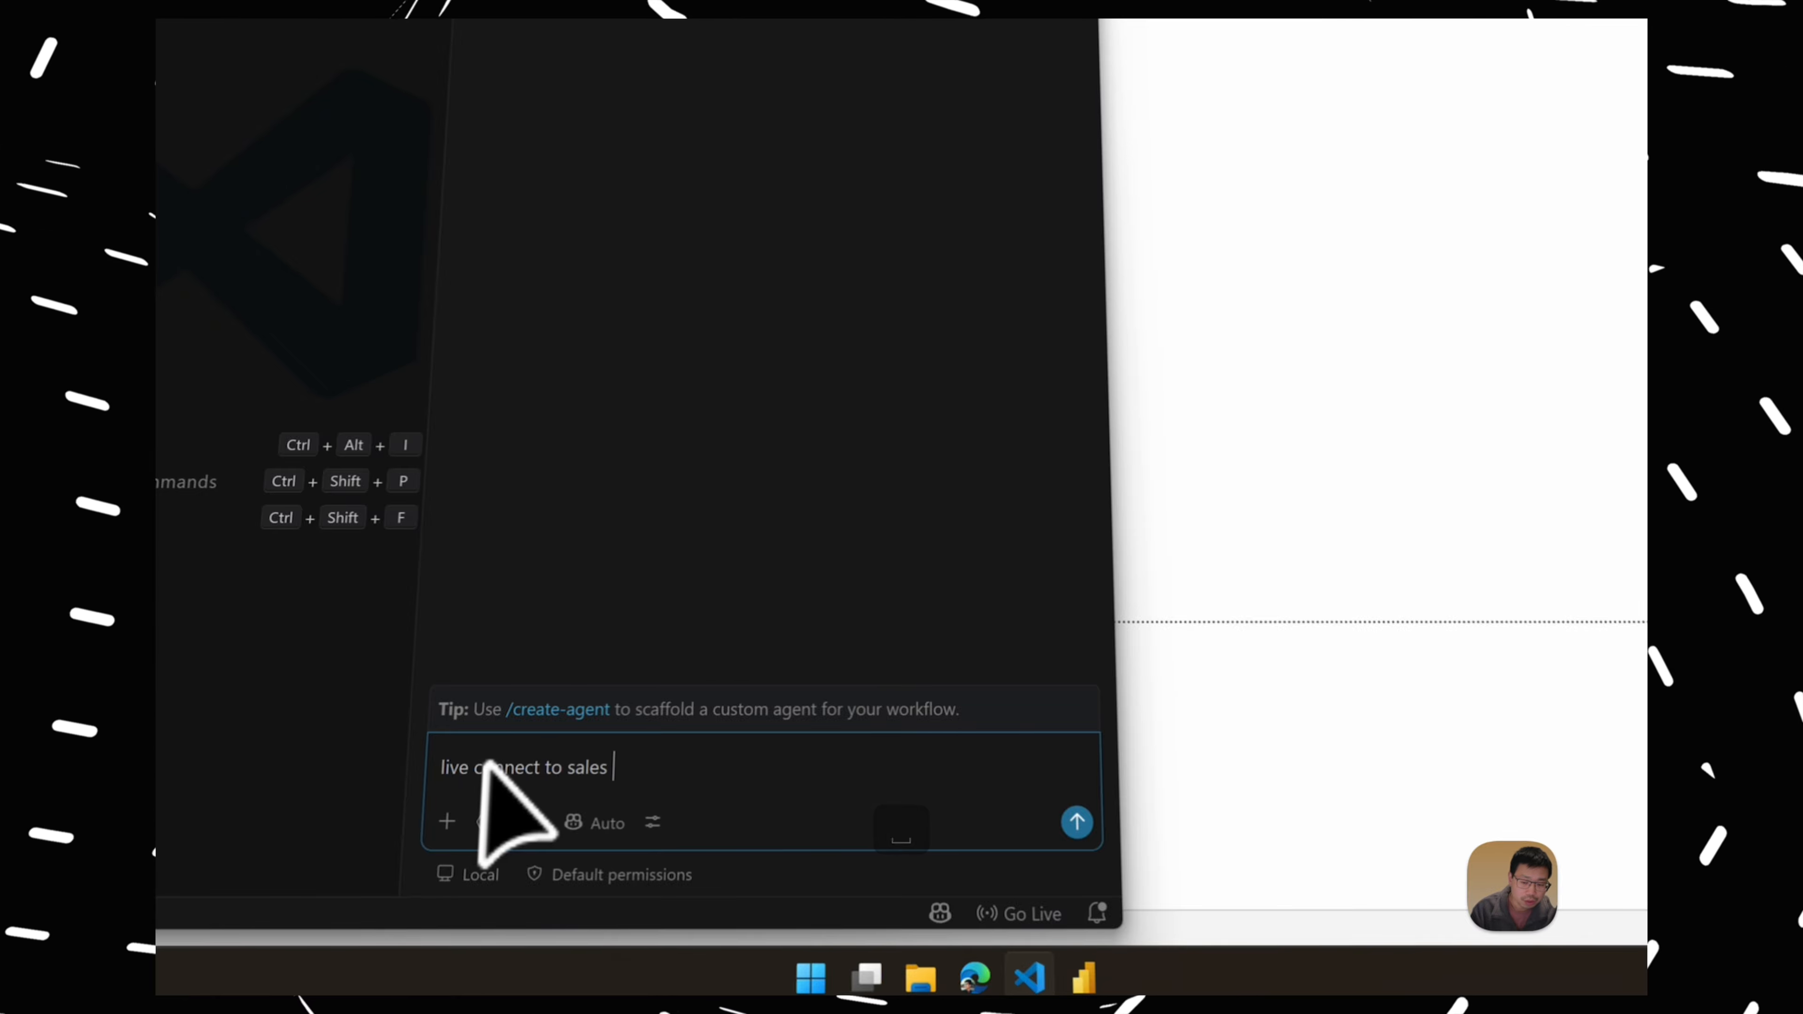
text(report opened in)
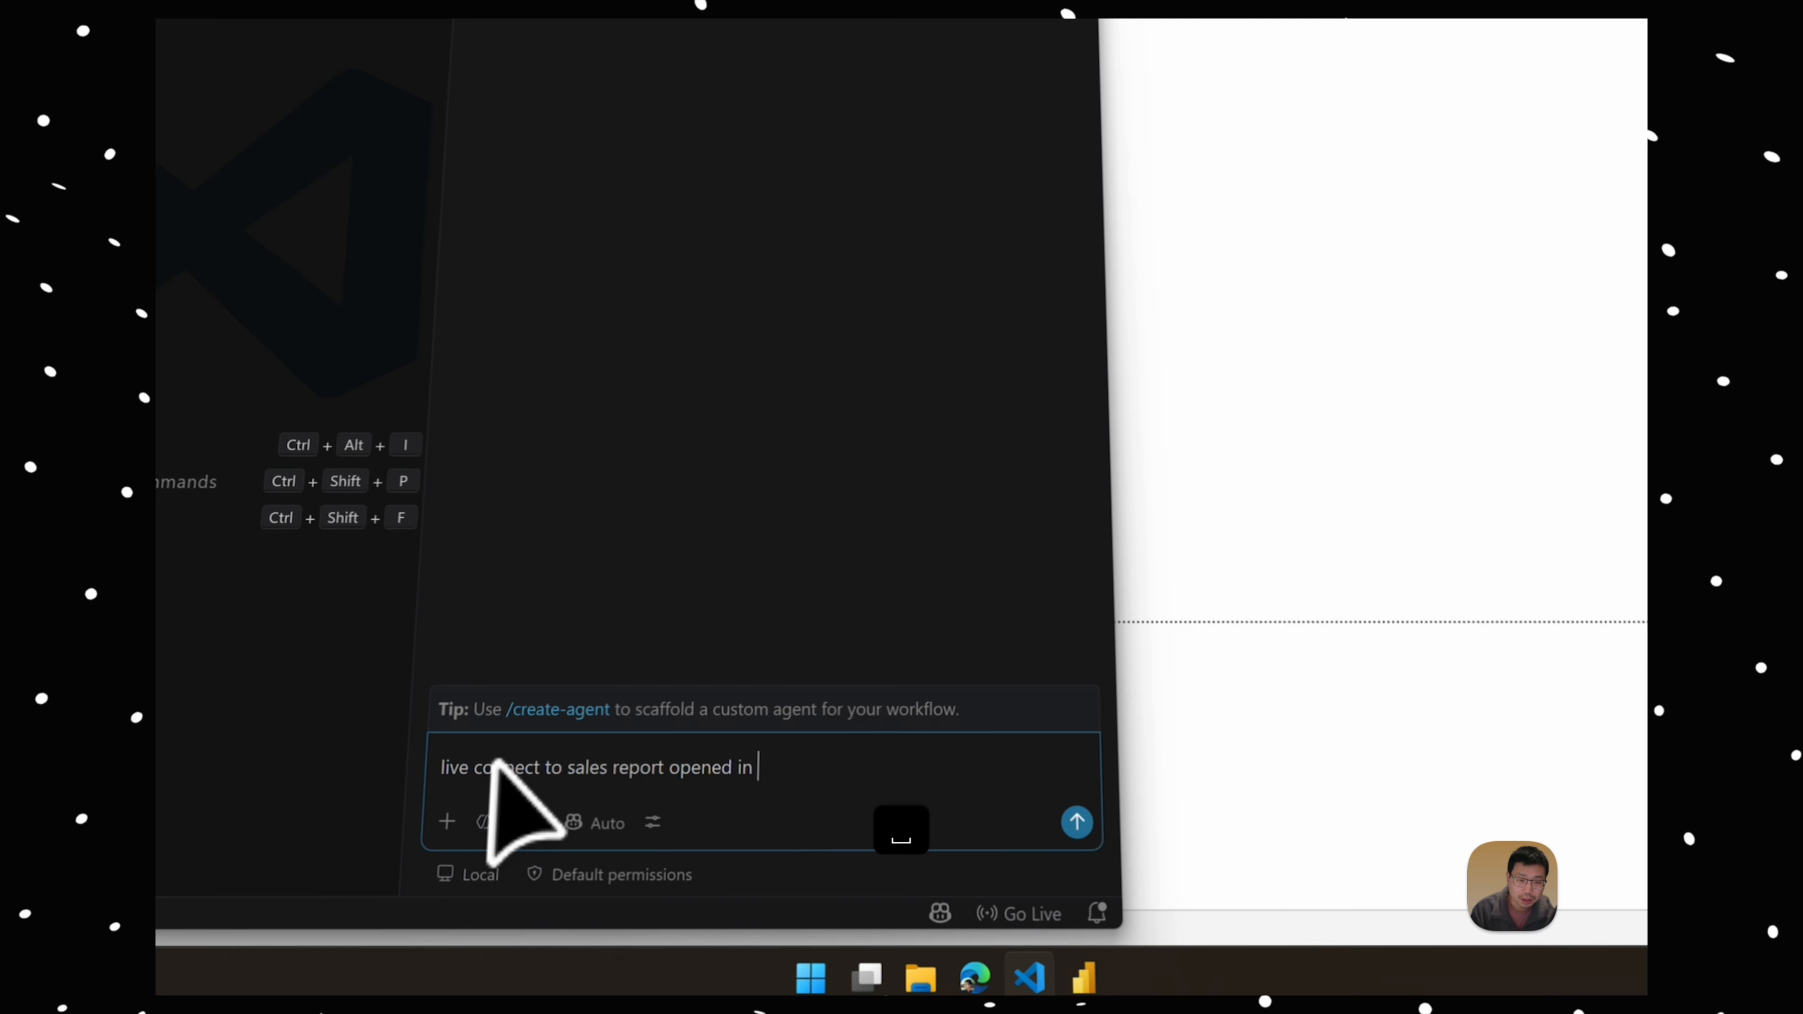
text( power bi deskt)
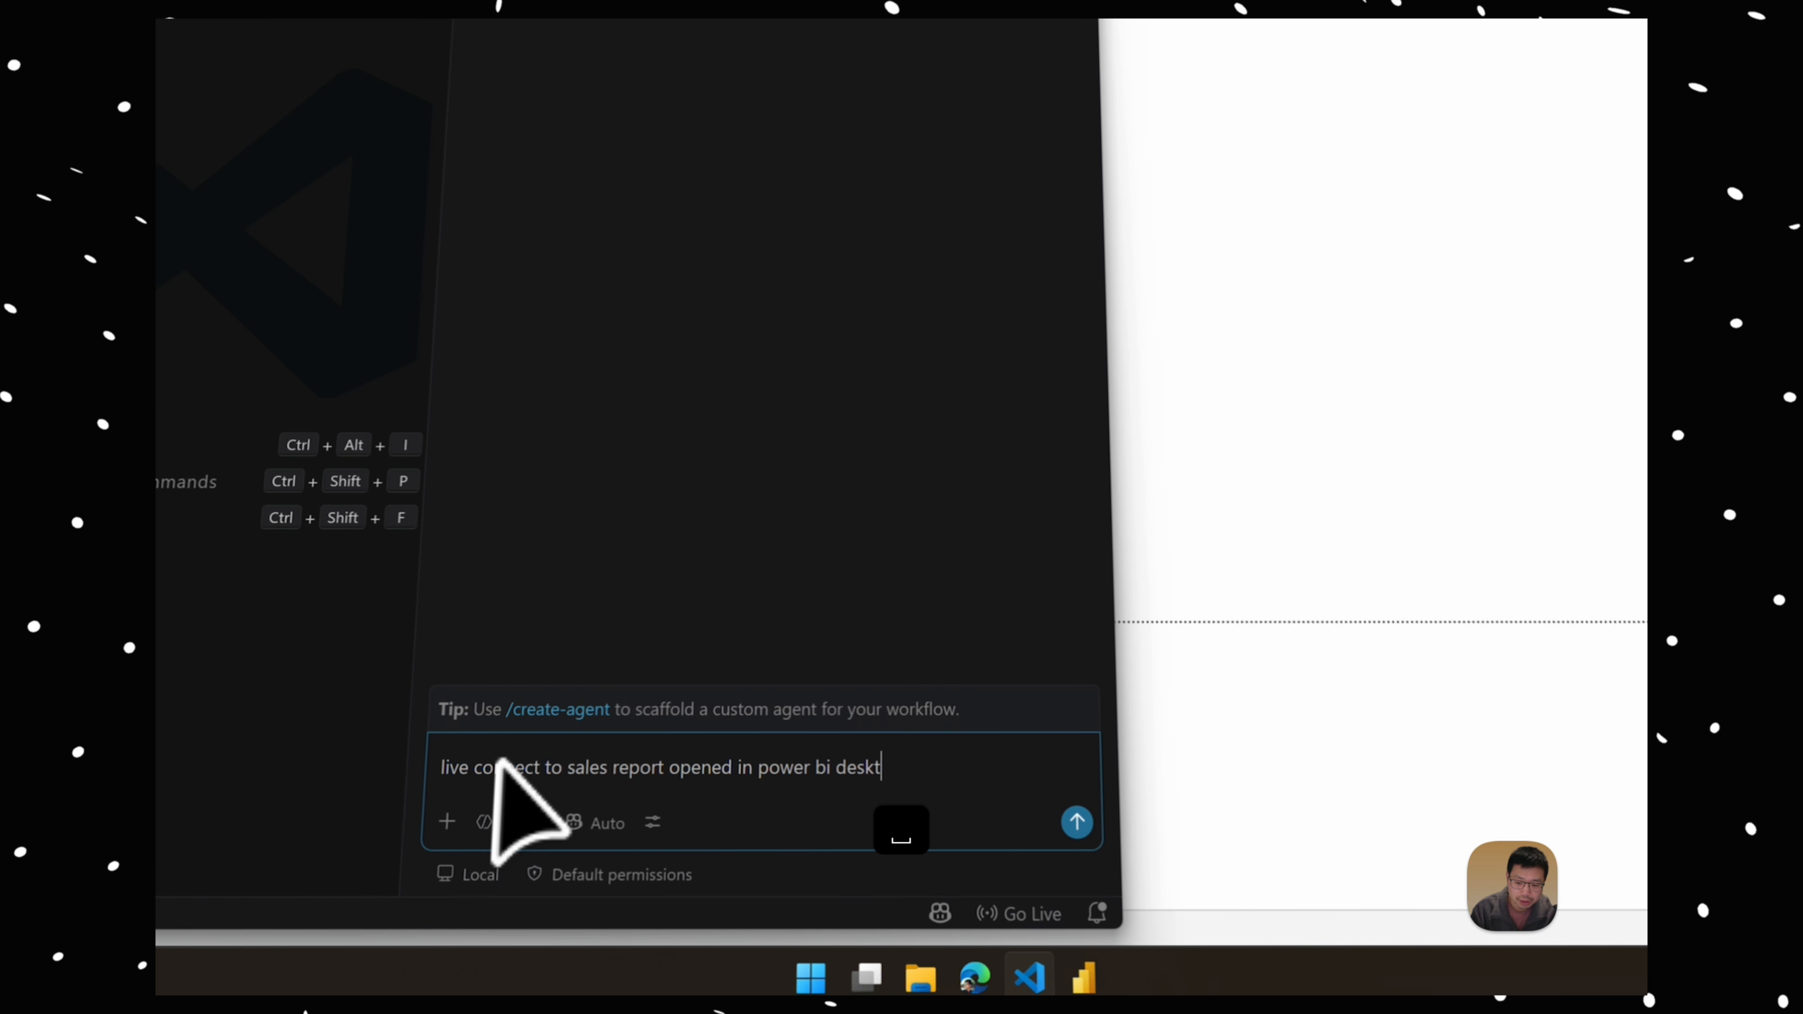
text(op)
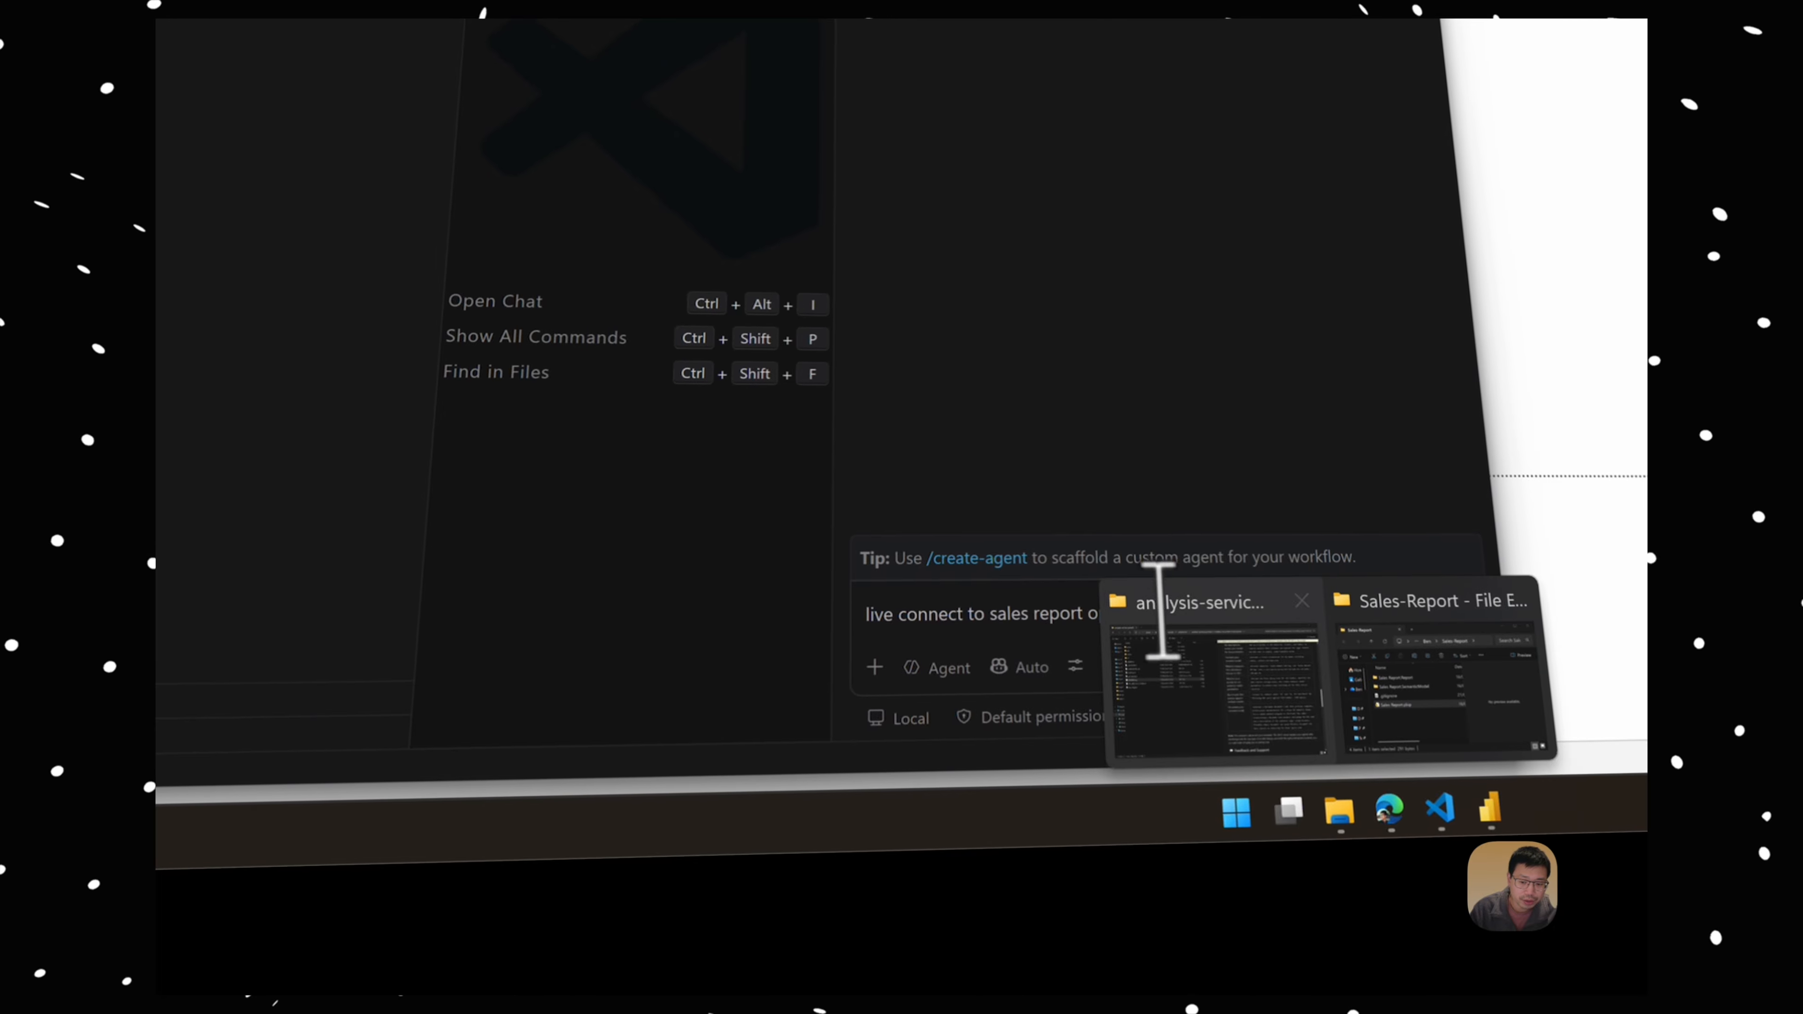
Step: Examine the Power BI Modeling MCP extension's README.md for its connection prompts for Power BI Desktop and Power BI Project files
click(1159, 611)
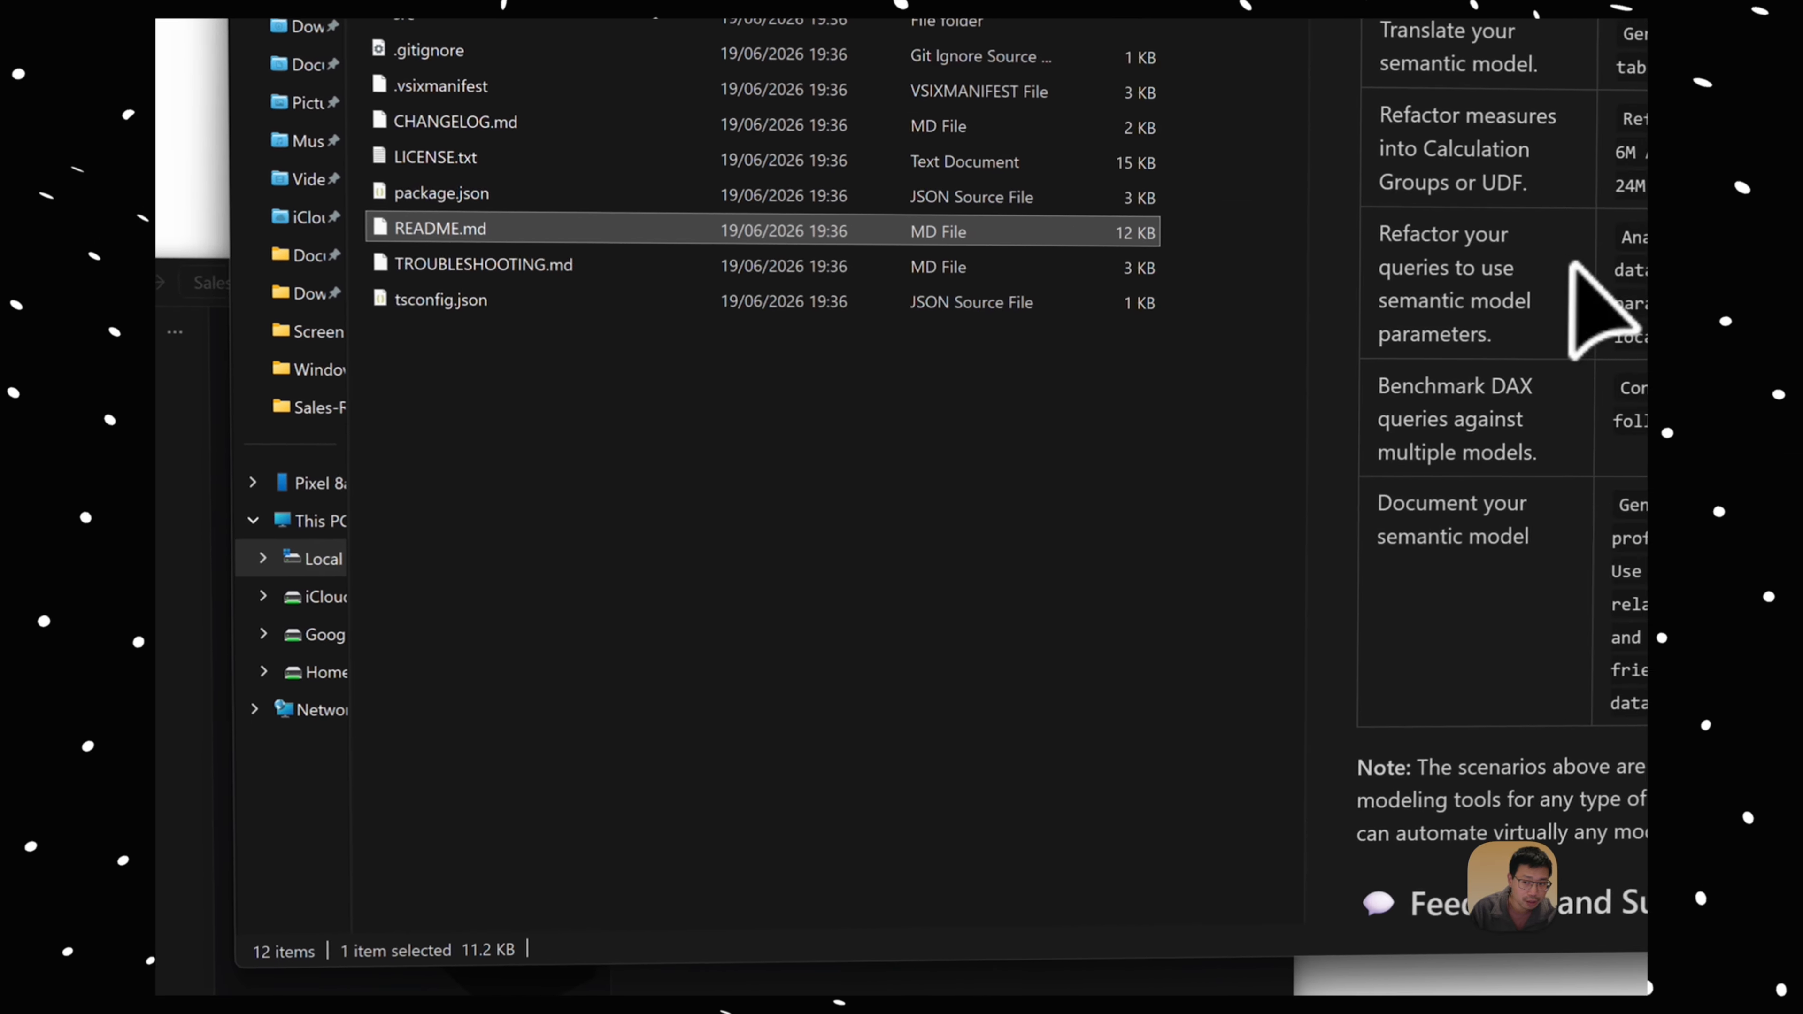
scroll(1361, 410, up, 10)
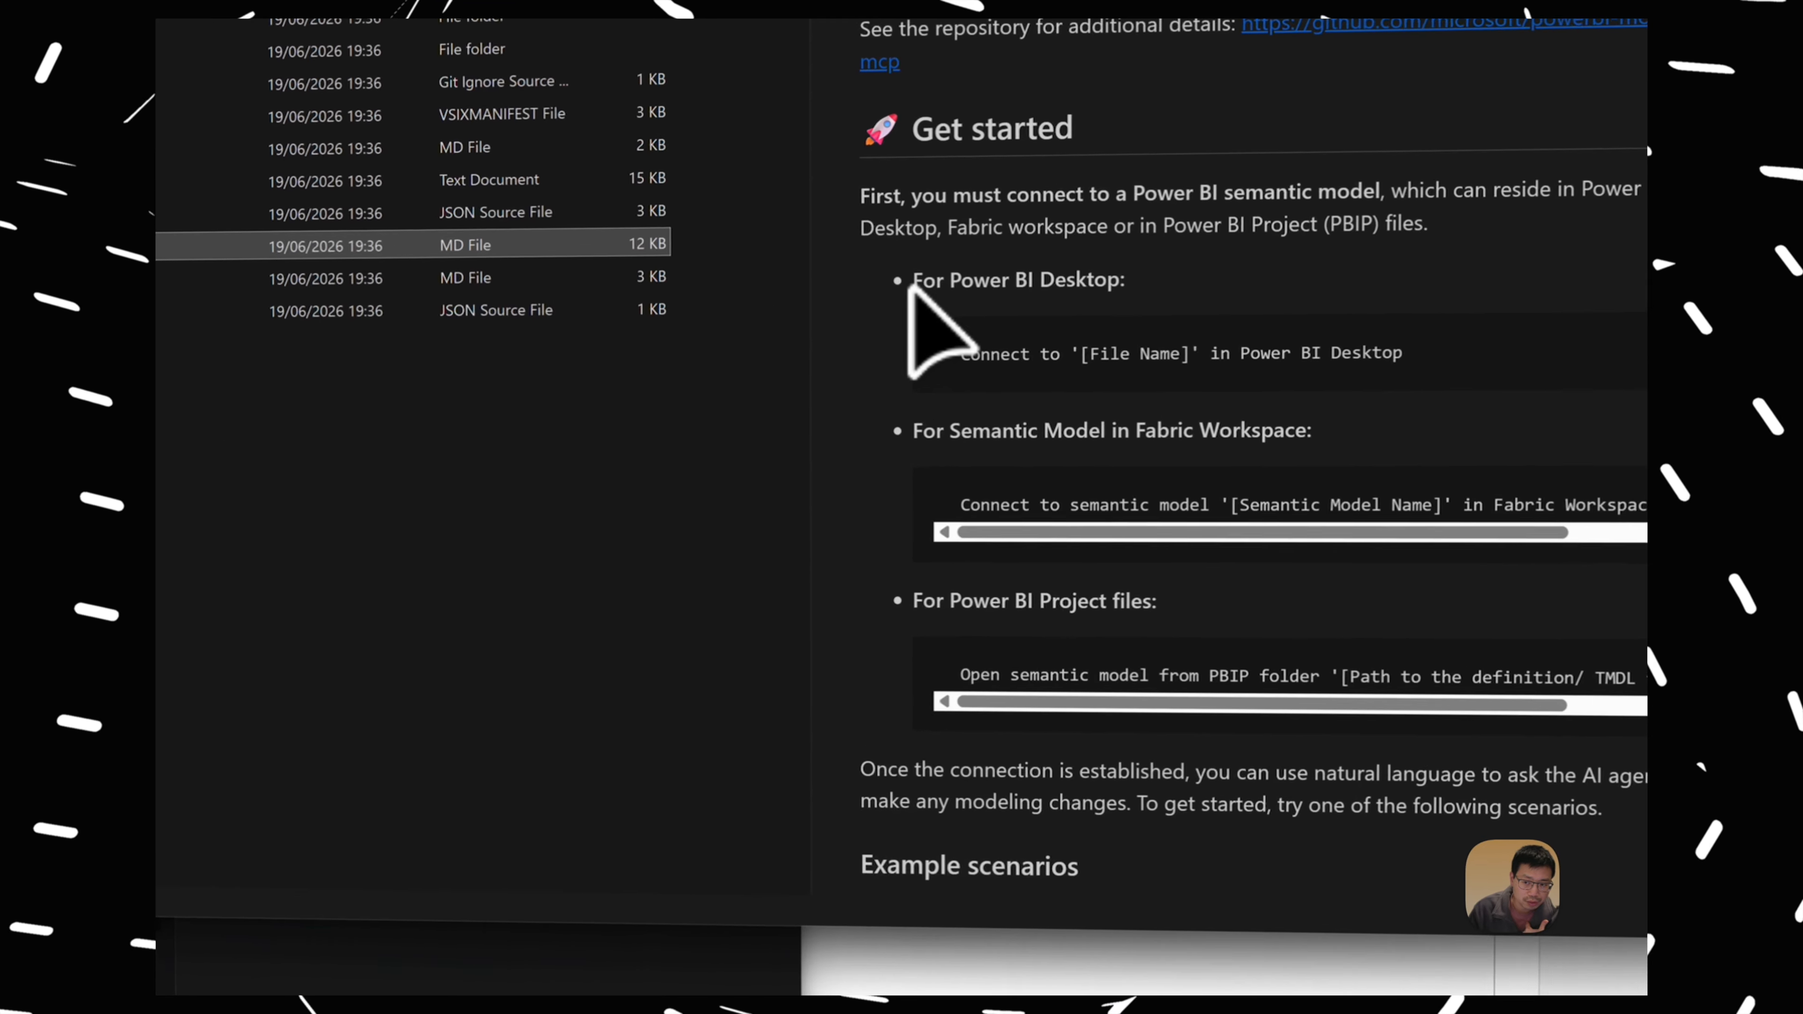
drag(1045, 332, 1314, 371)
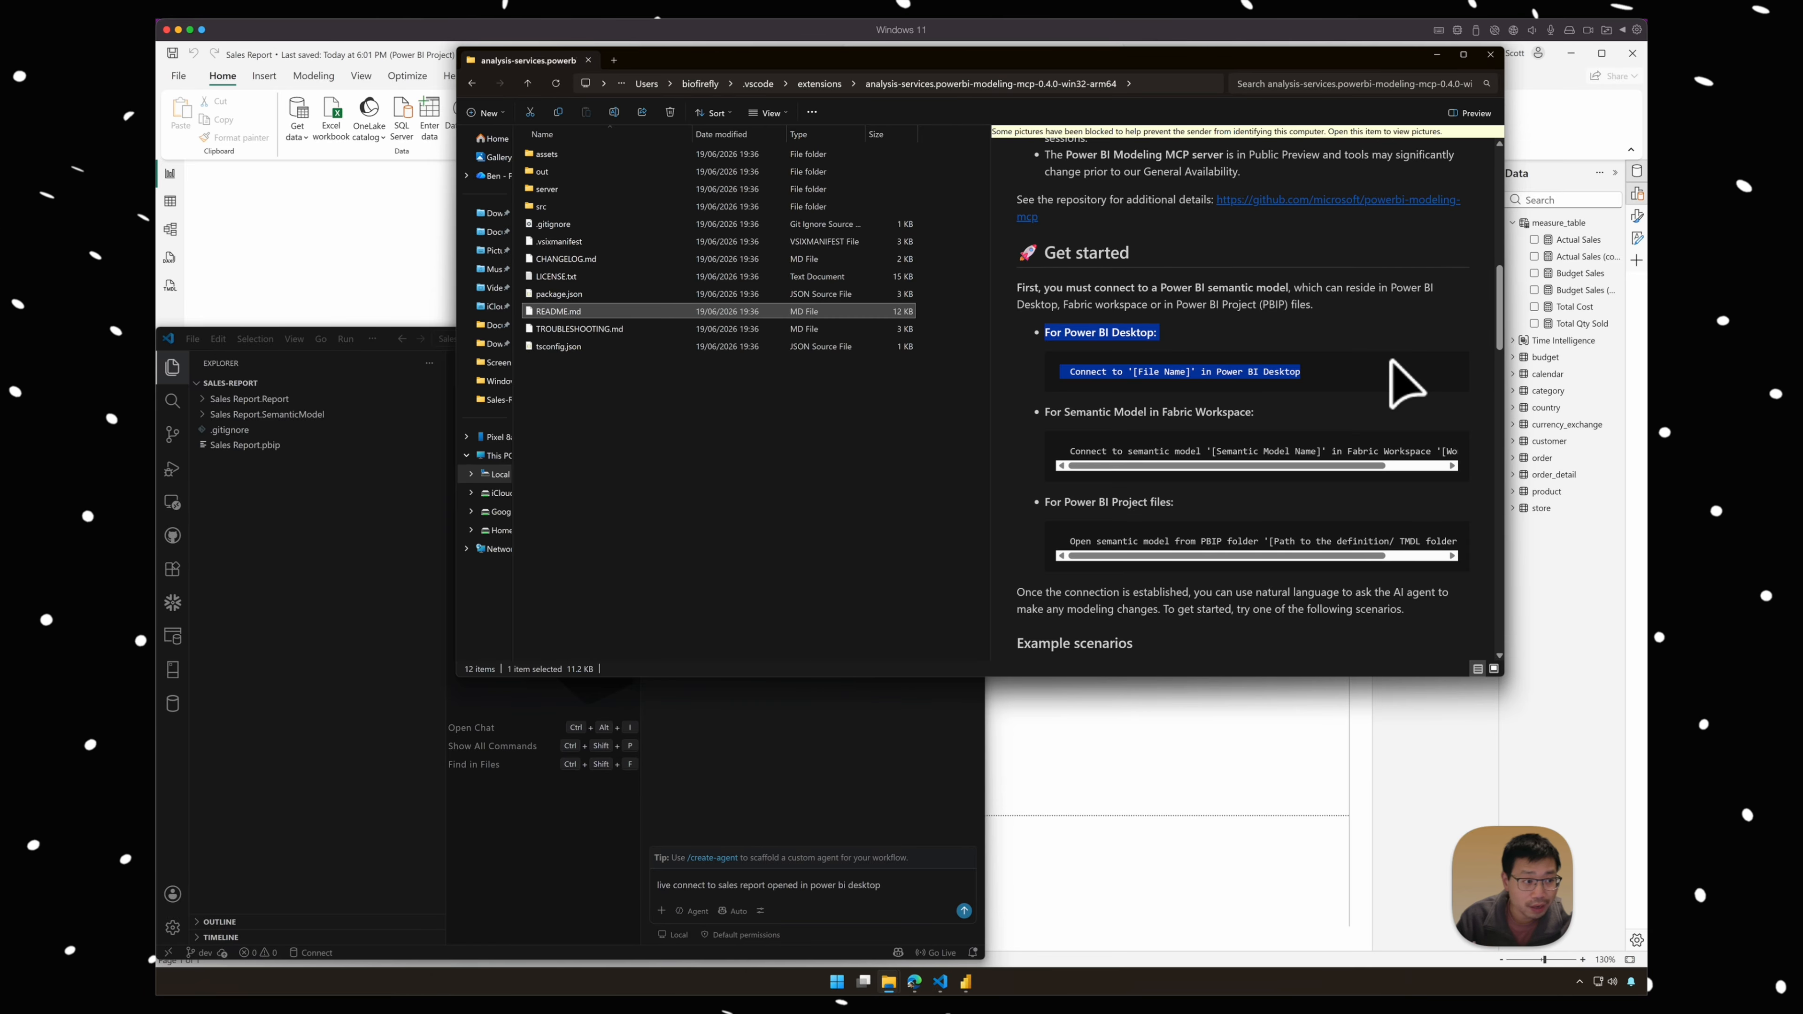
drag(1043, 501, 1501, 571)
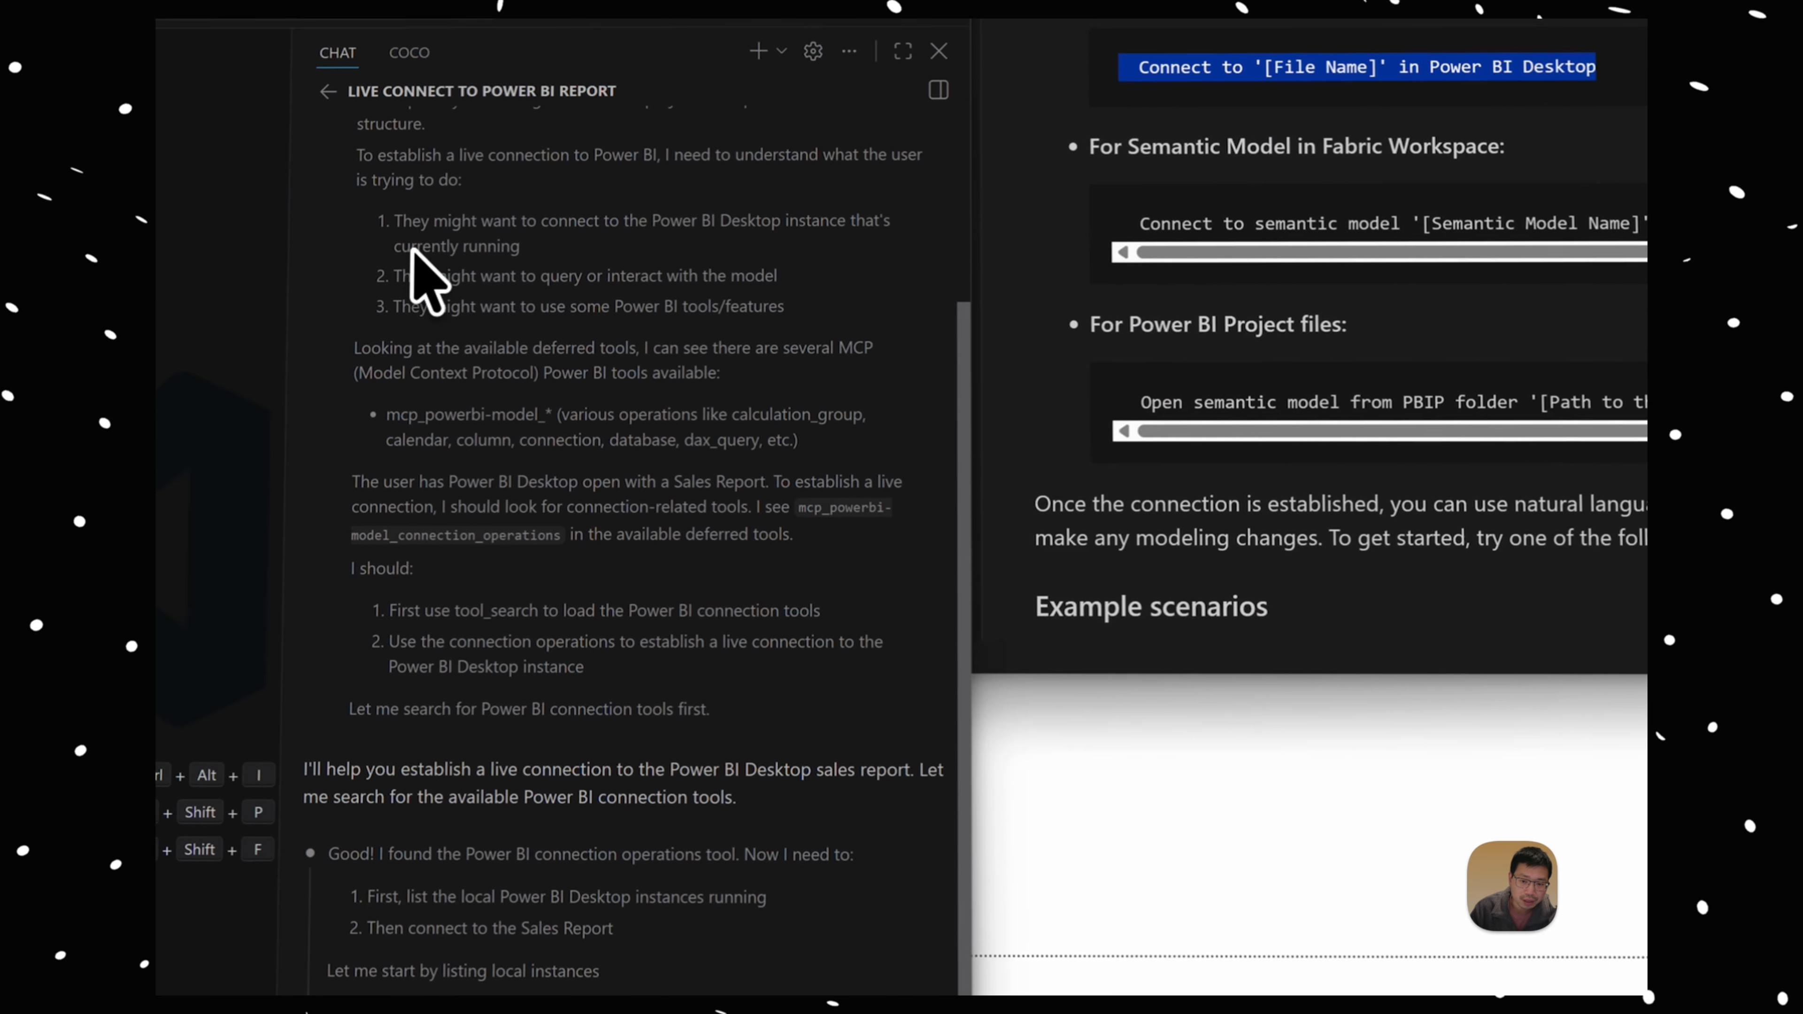
Step: Read the chat agent's reply, examining its reasoning, the available MCP tools, the connection operations and the semantic model information
scroll(425, 245, up, 3)
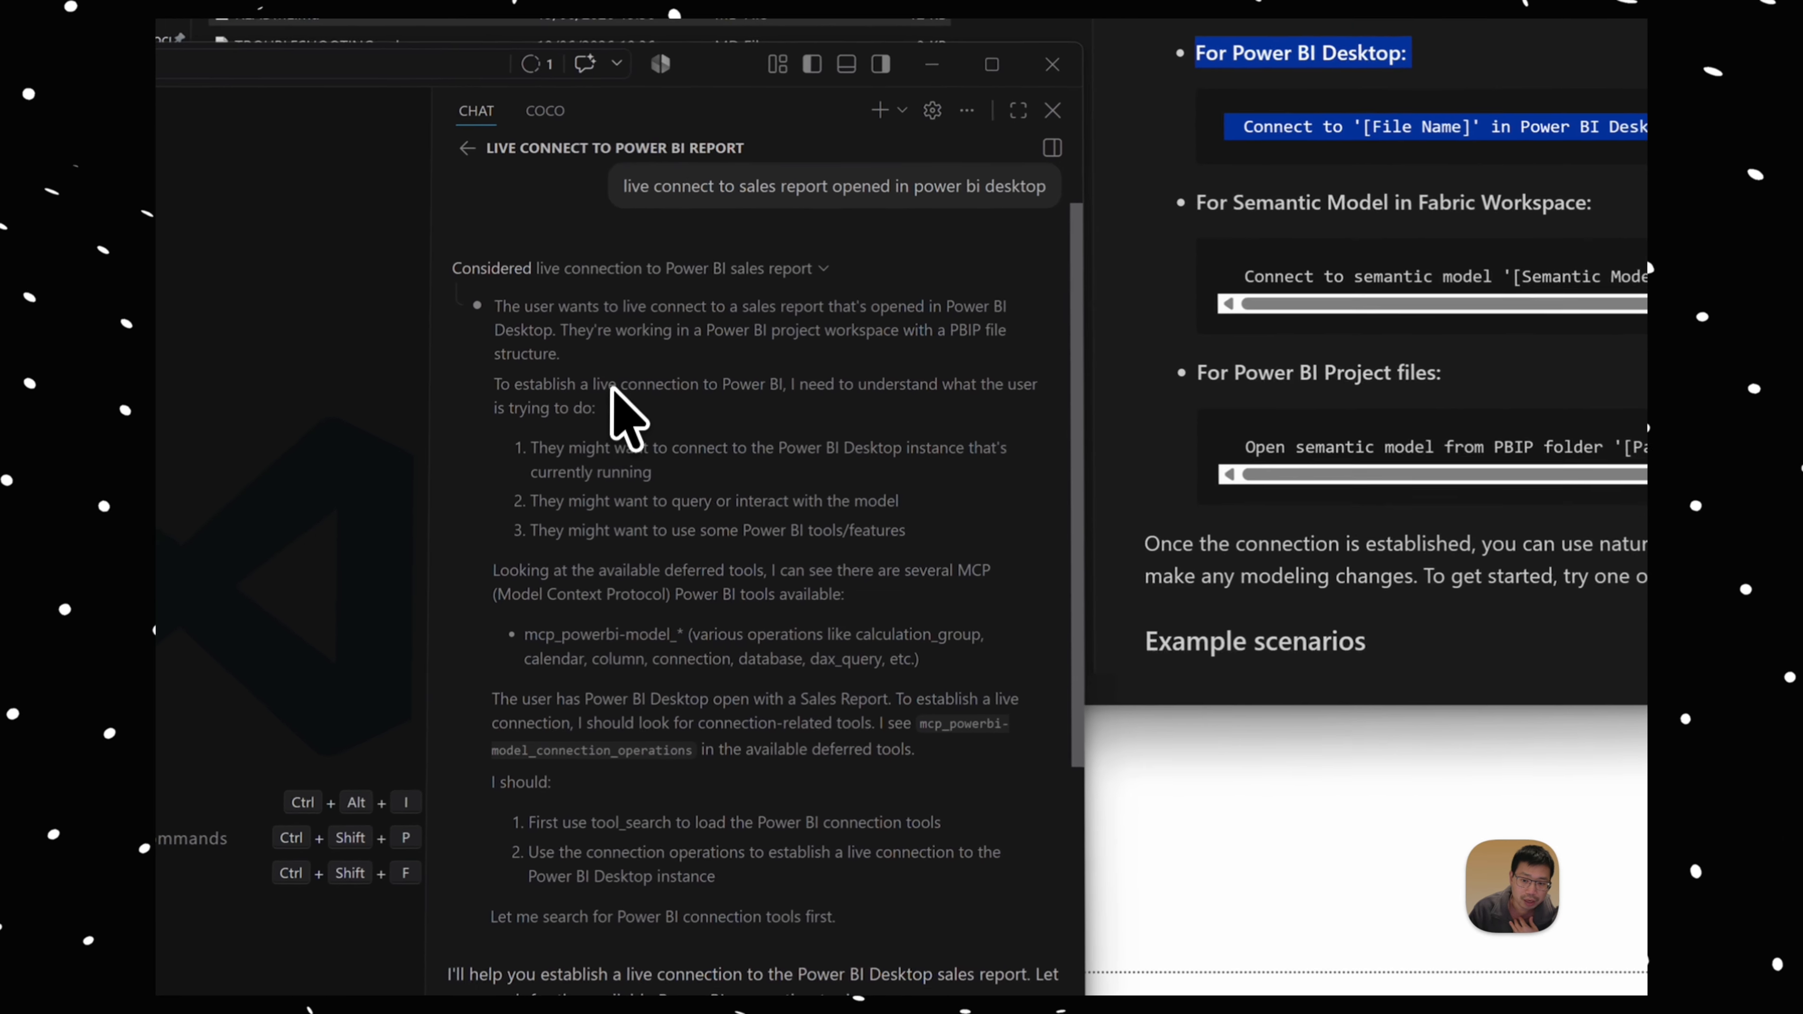
drag(735, 508, 807, 523)
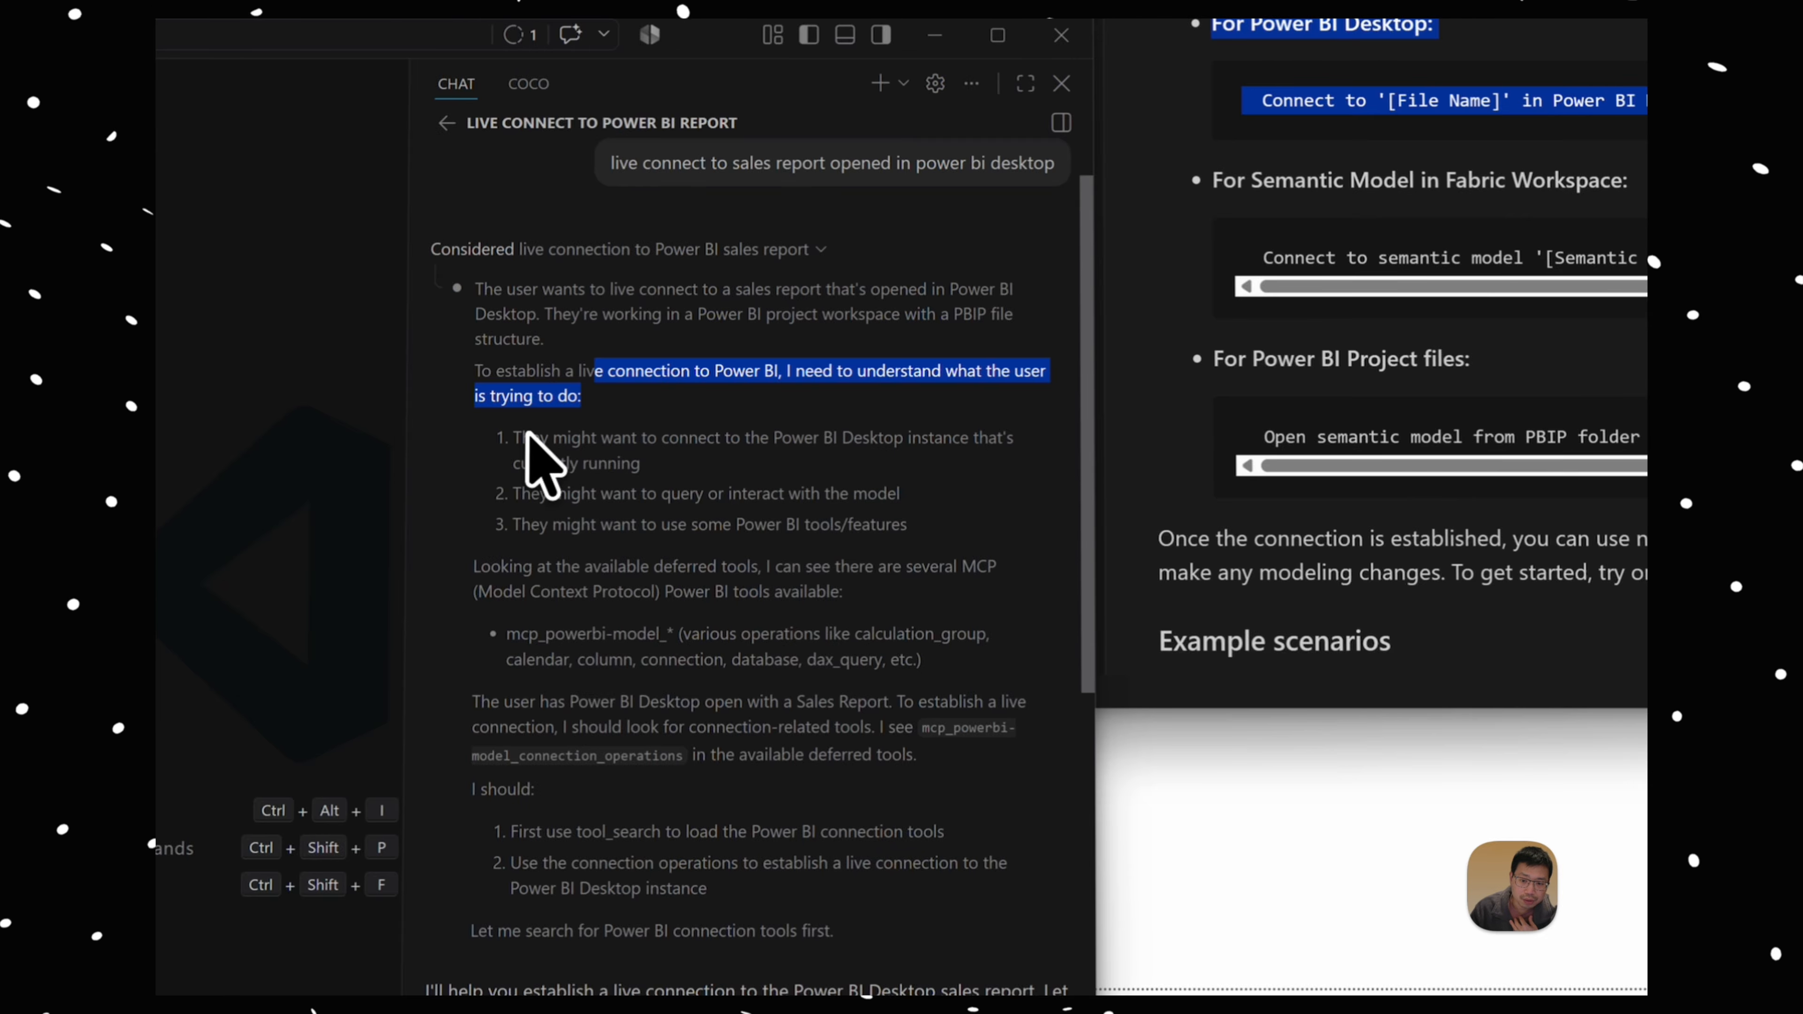
drag(514, 437, 634, 466)
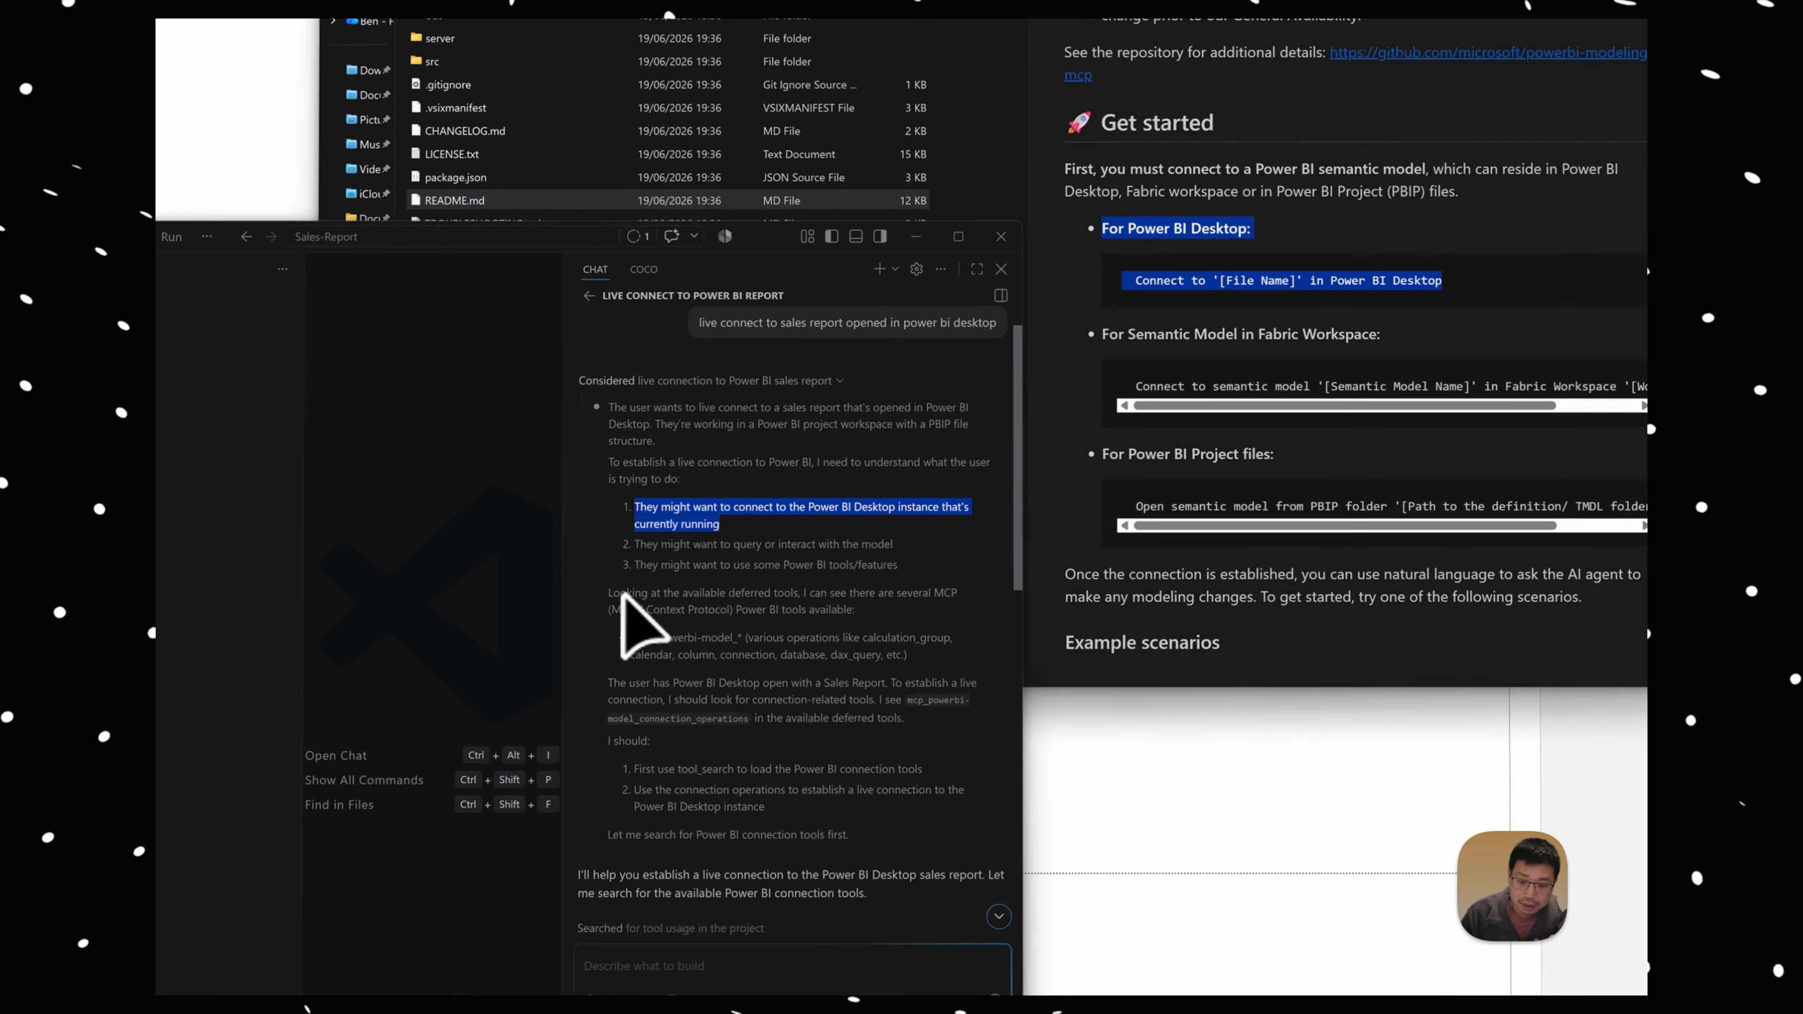
drag(482, 566, 858, 596)
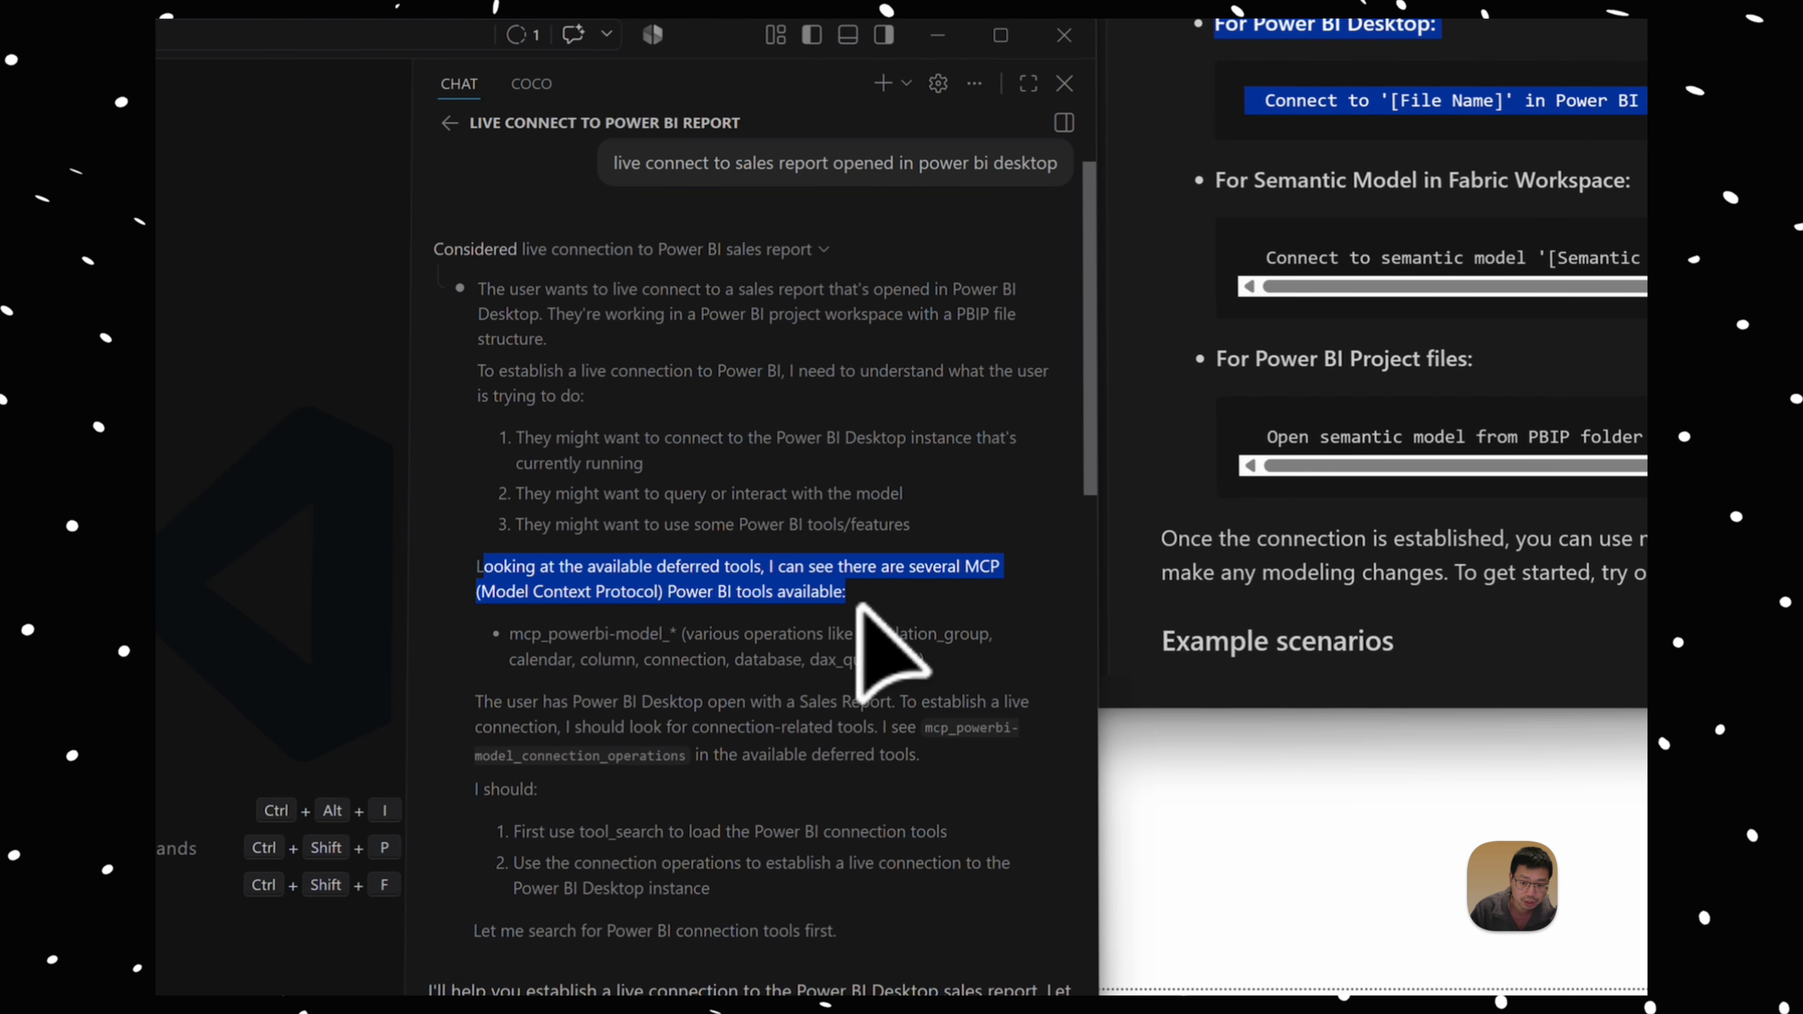
scroll(896, 651, down, 4)
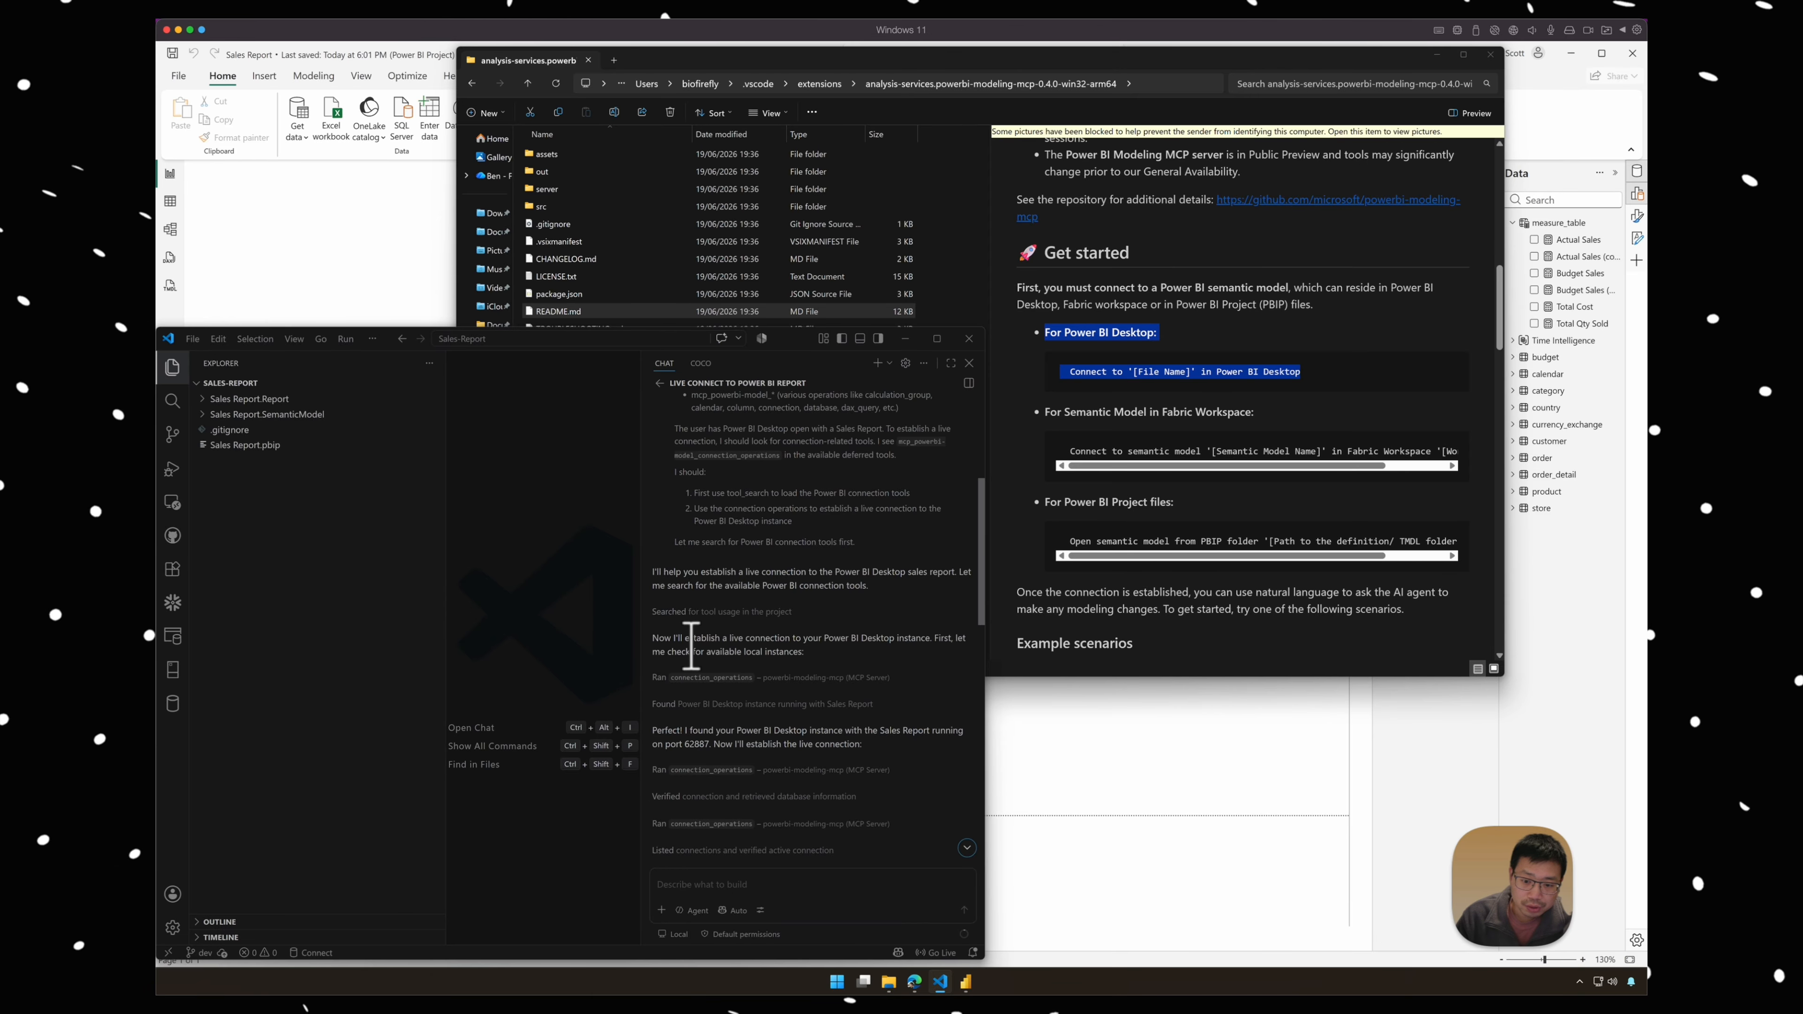
drag(673, 639, 813, 654)
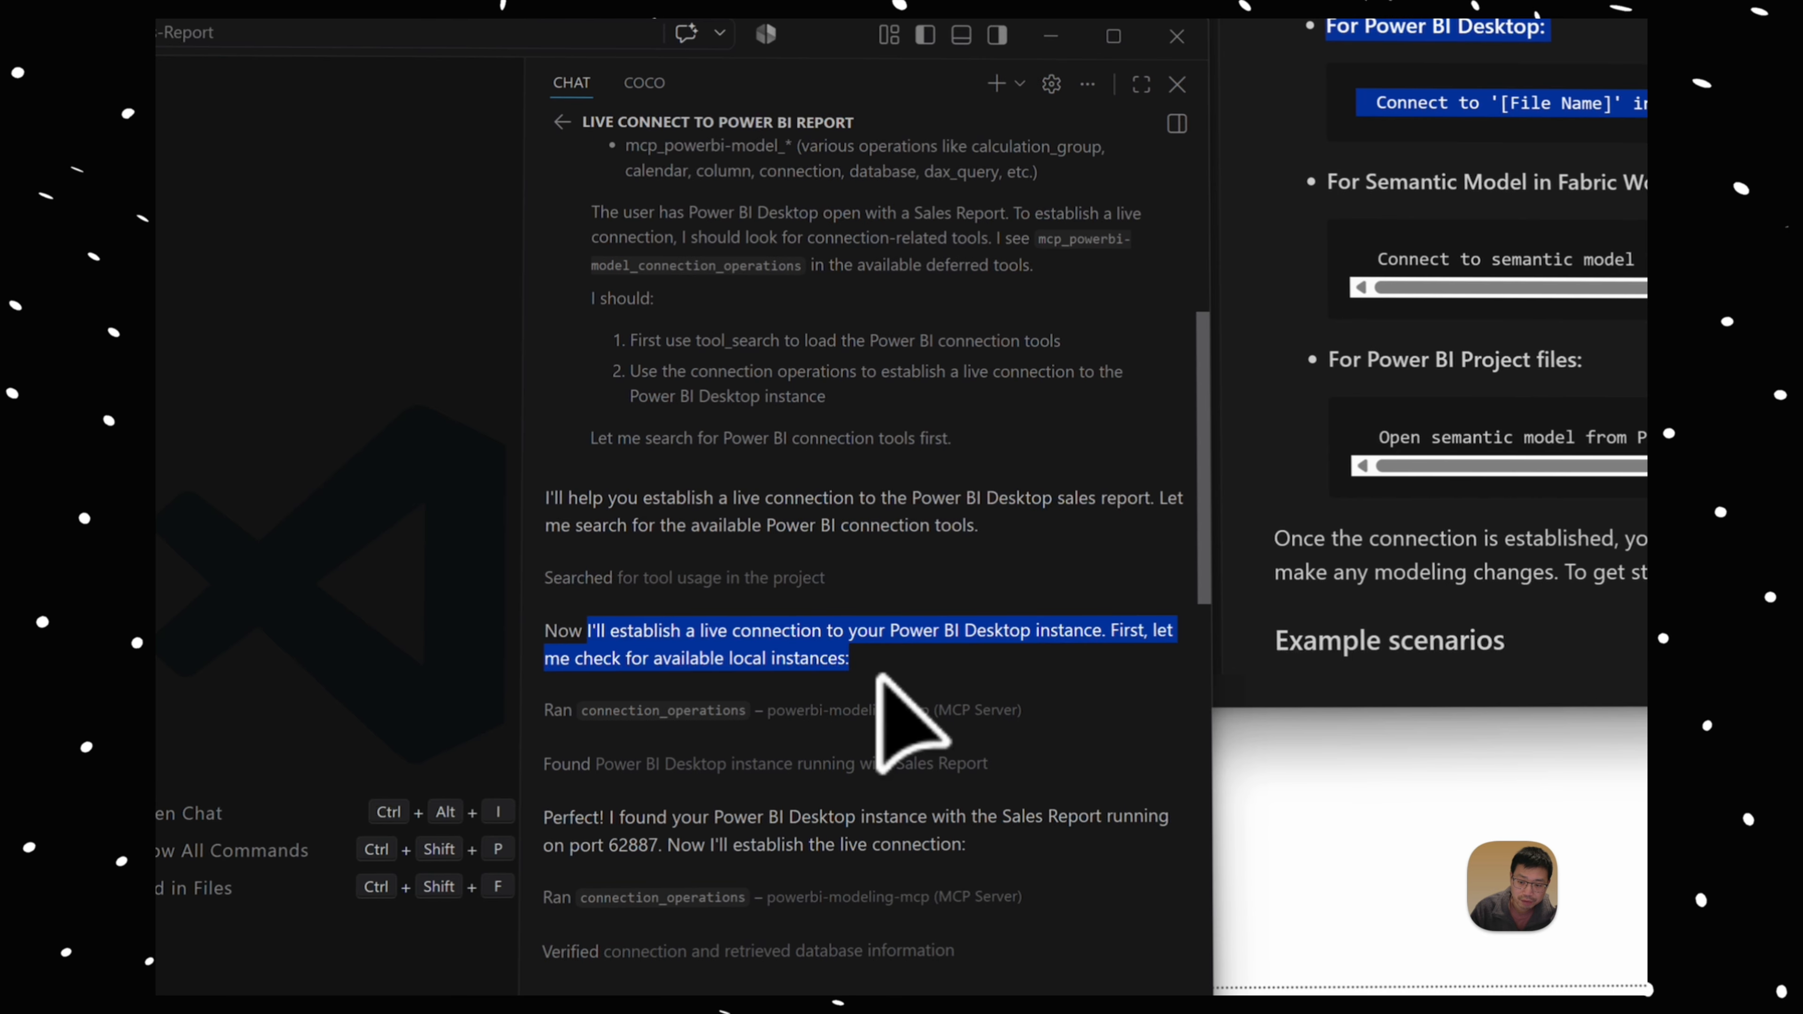
scroll(923, 731, down, 2)
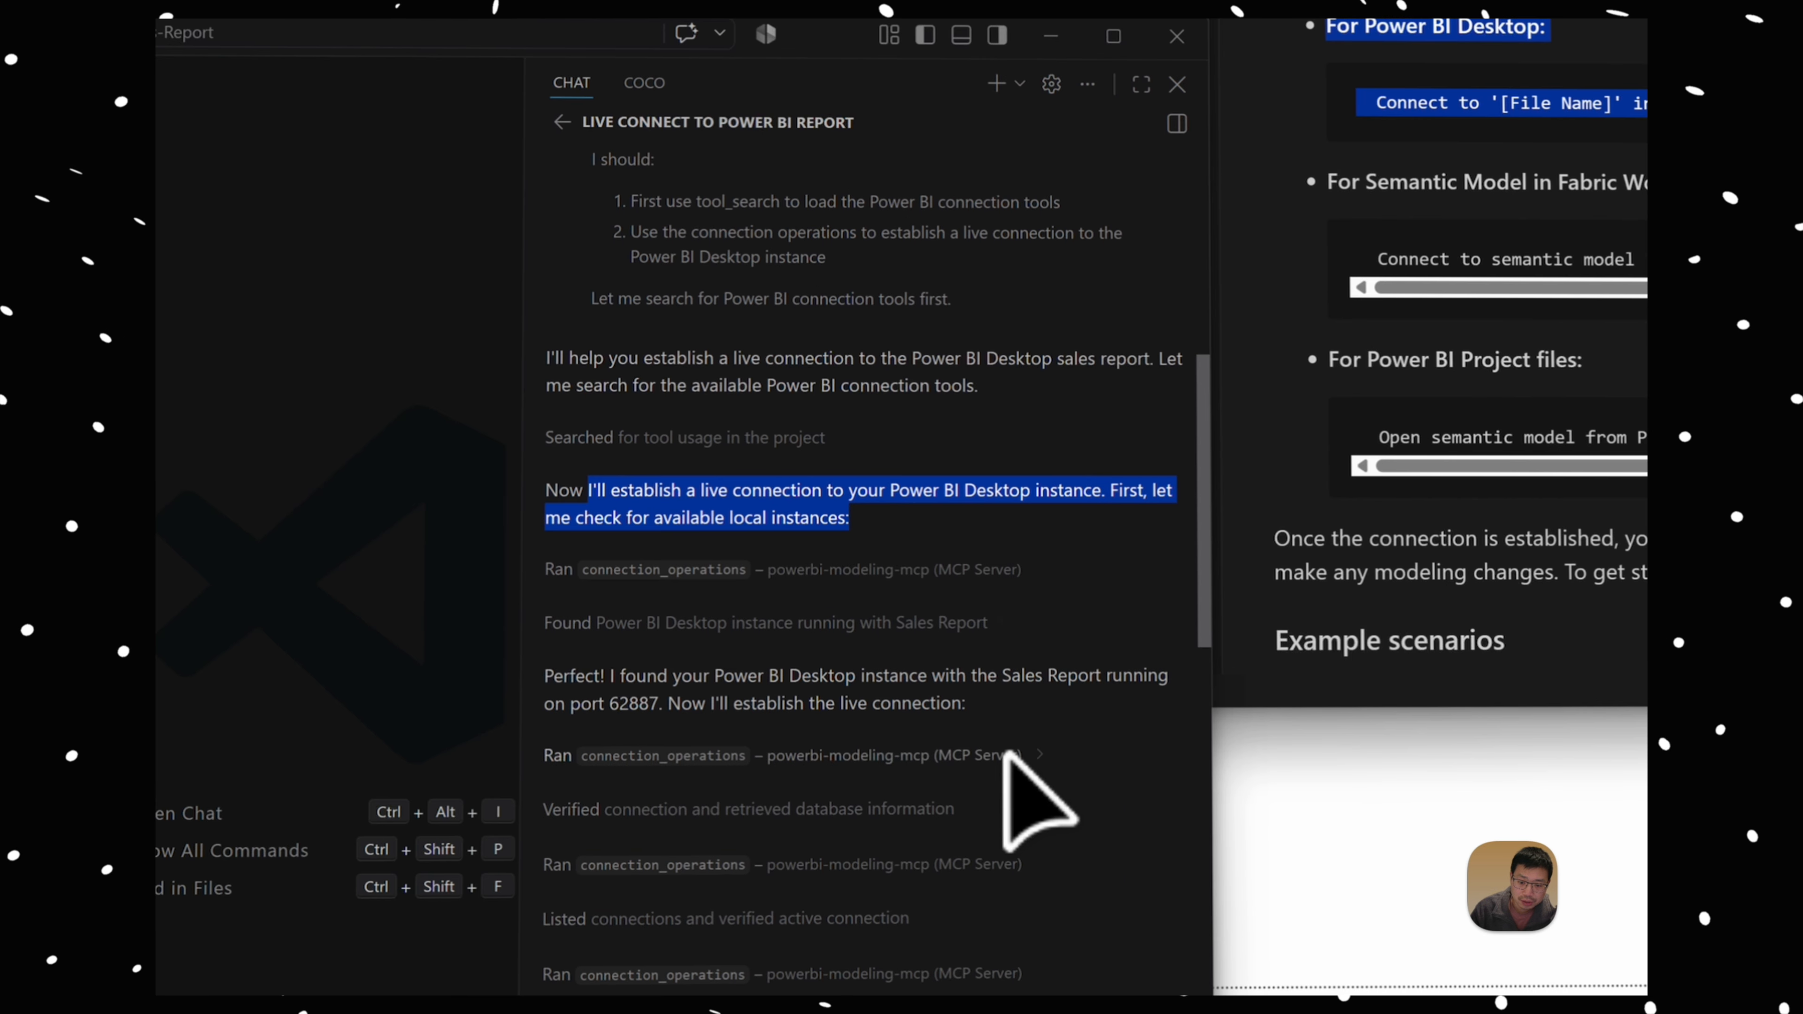
drag(555, 677, 877, 702)
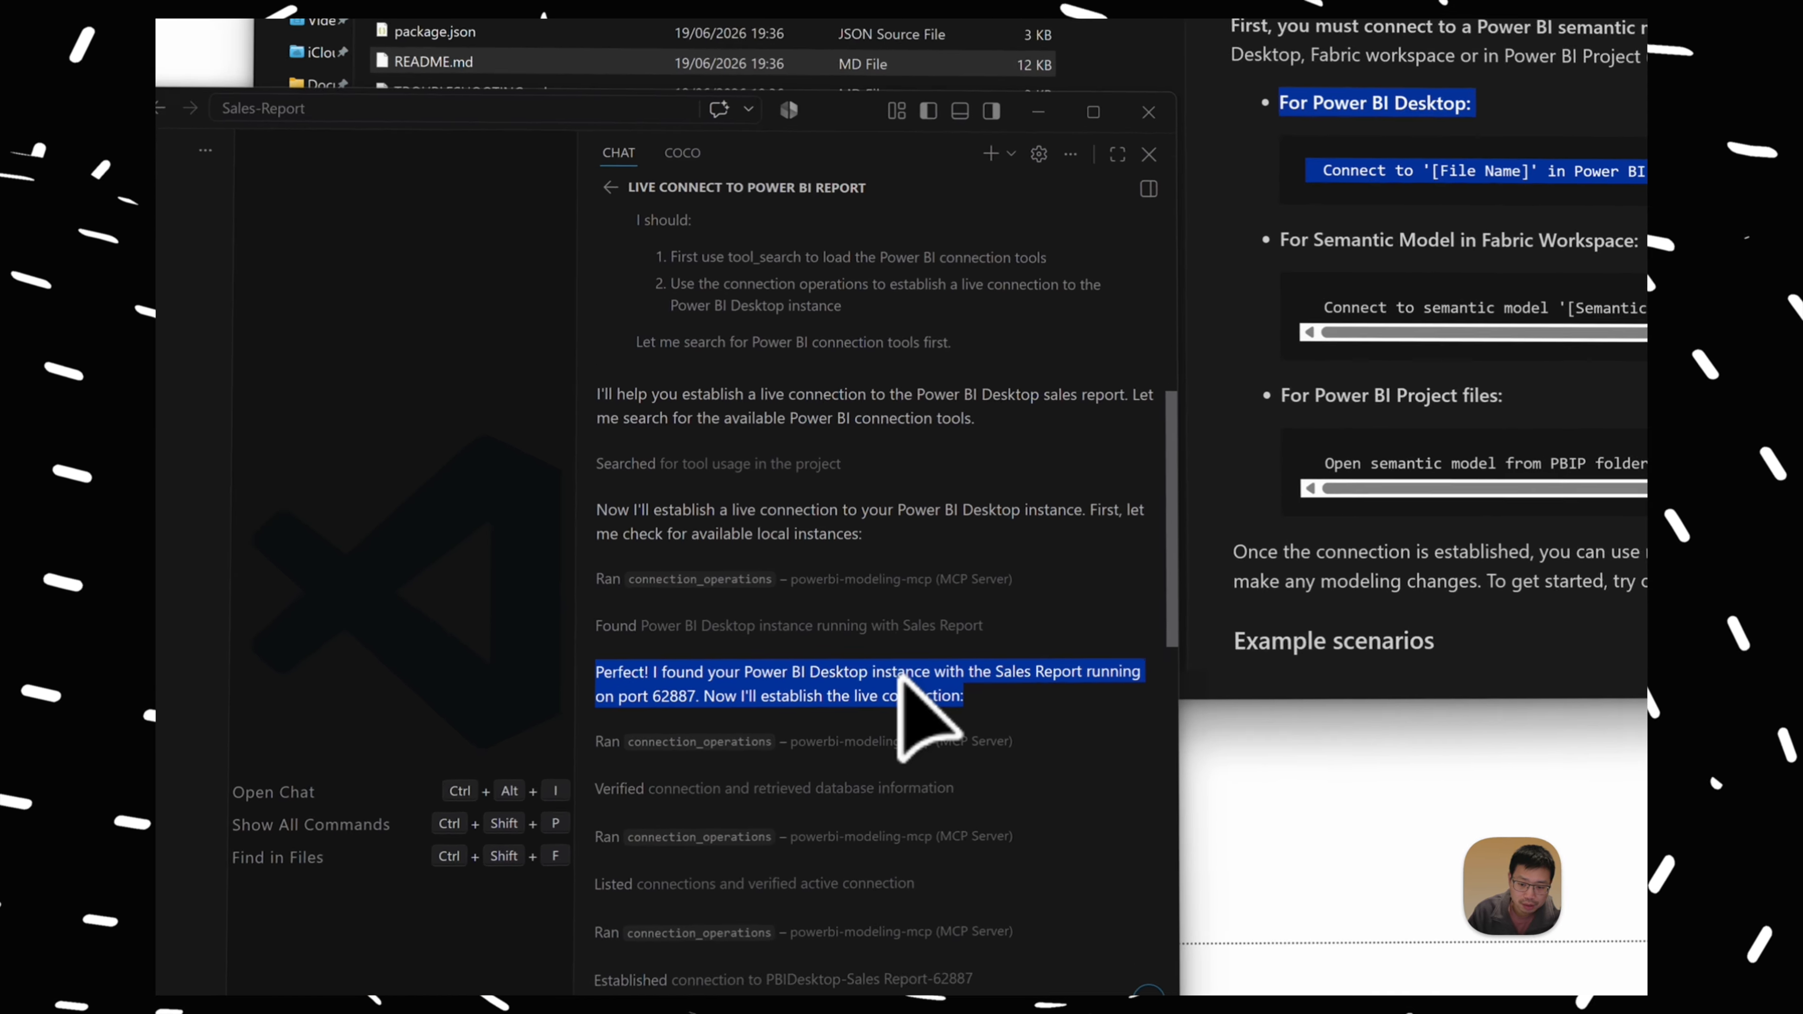
click(828, 664)
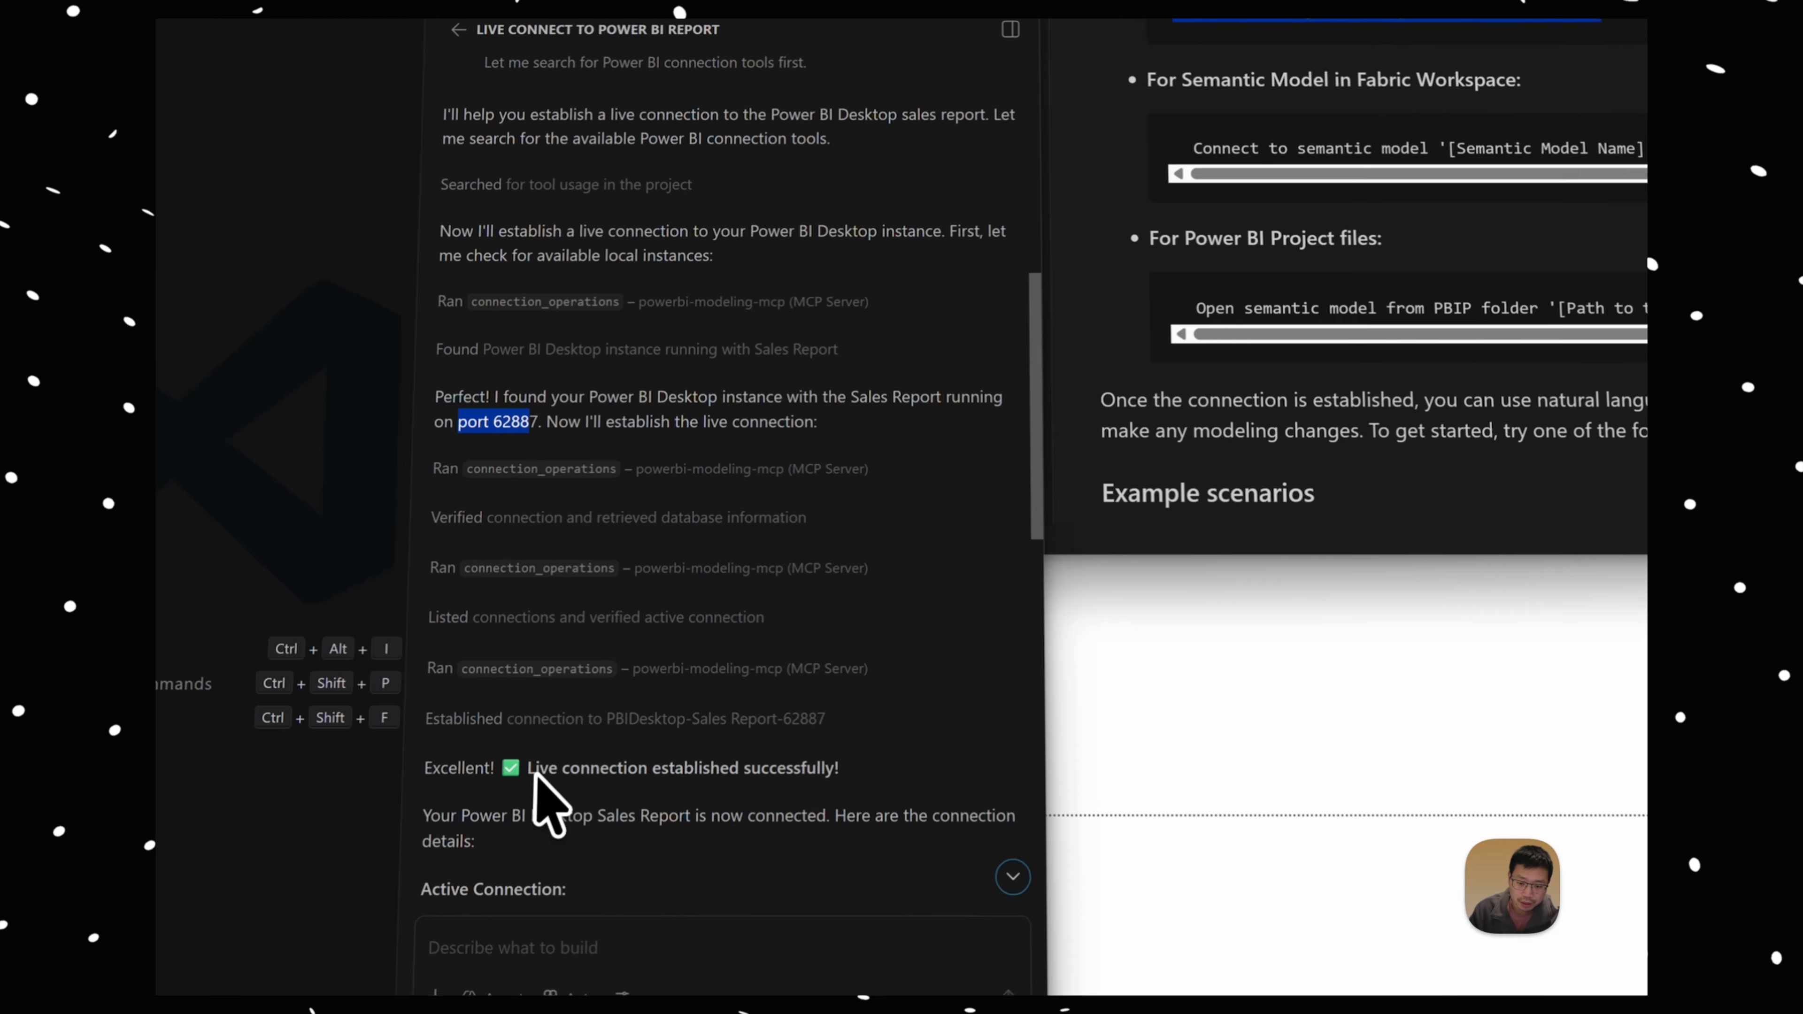
drag(681, 756, 754, 792)
drag(383, 573, 627, 770)
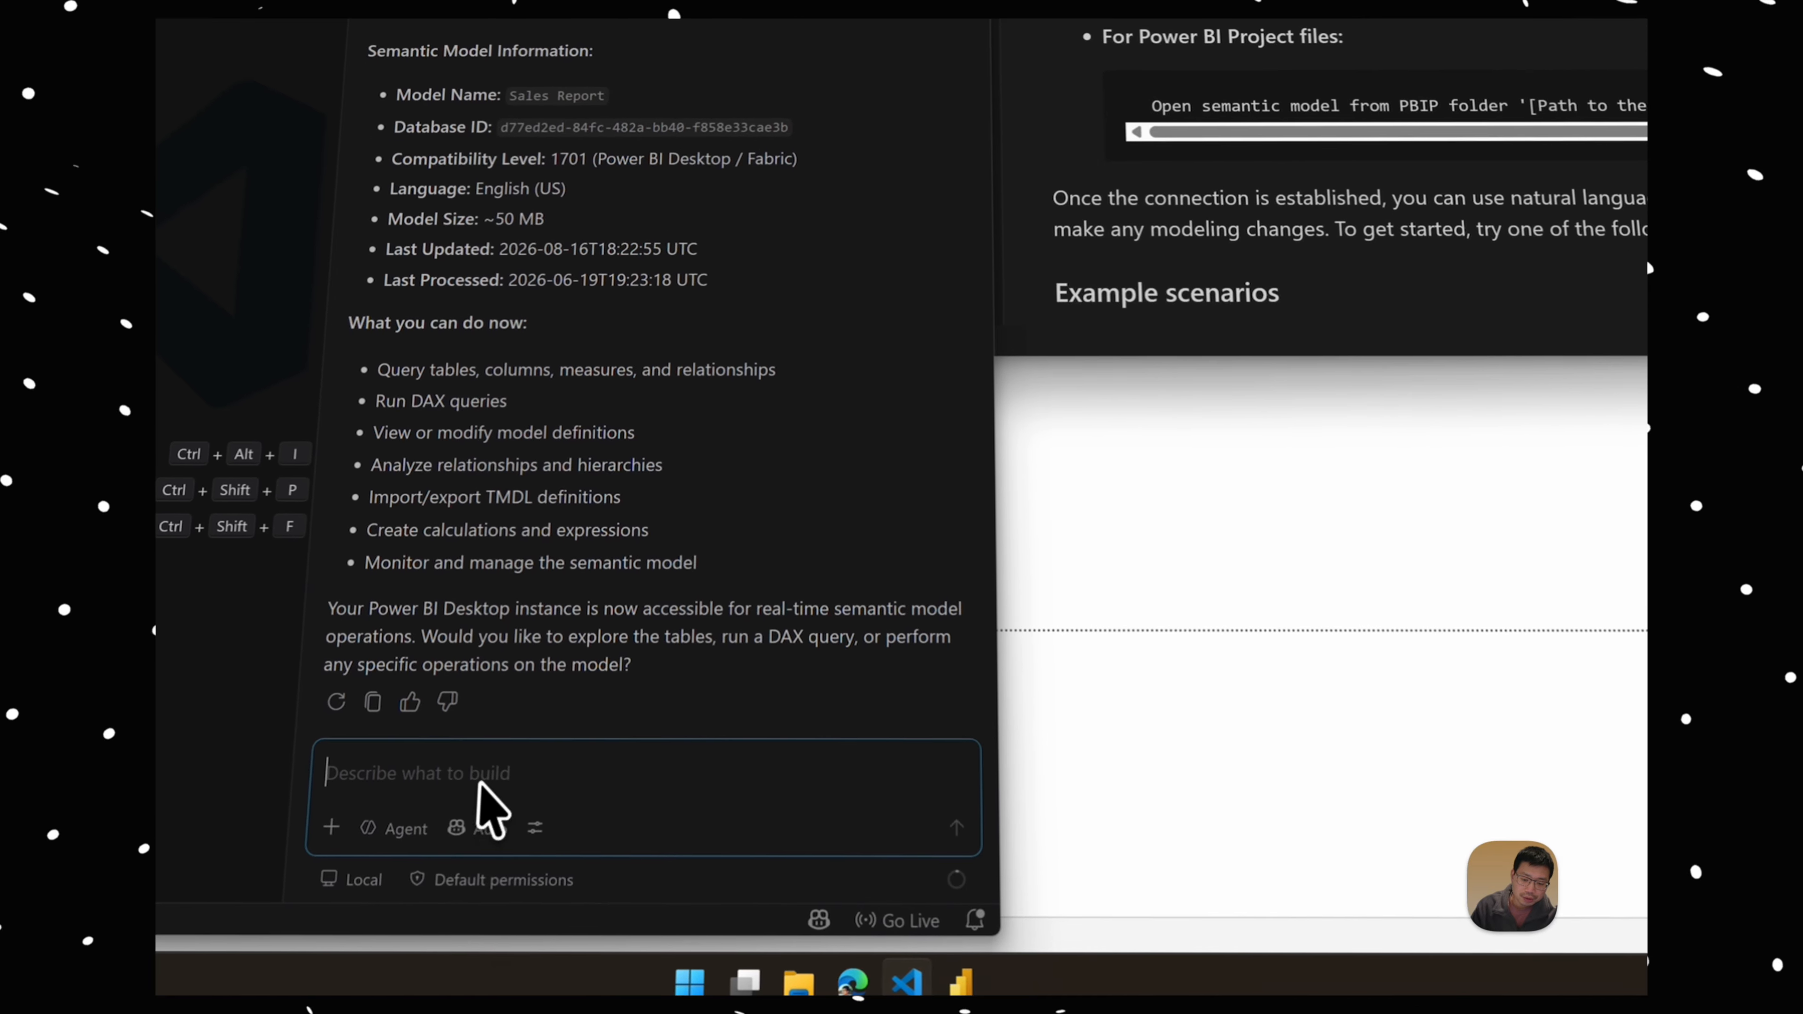
Step: Ask the VS Code chat agent to "update all my measures under measure_table following the below format: Actual Sales --> actual_sales" and approve the model changes
text(now update all my meas)
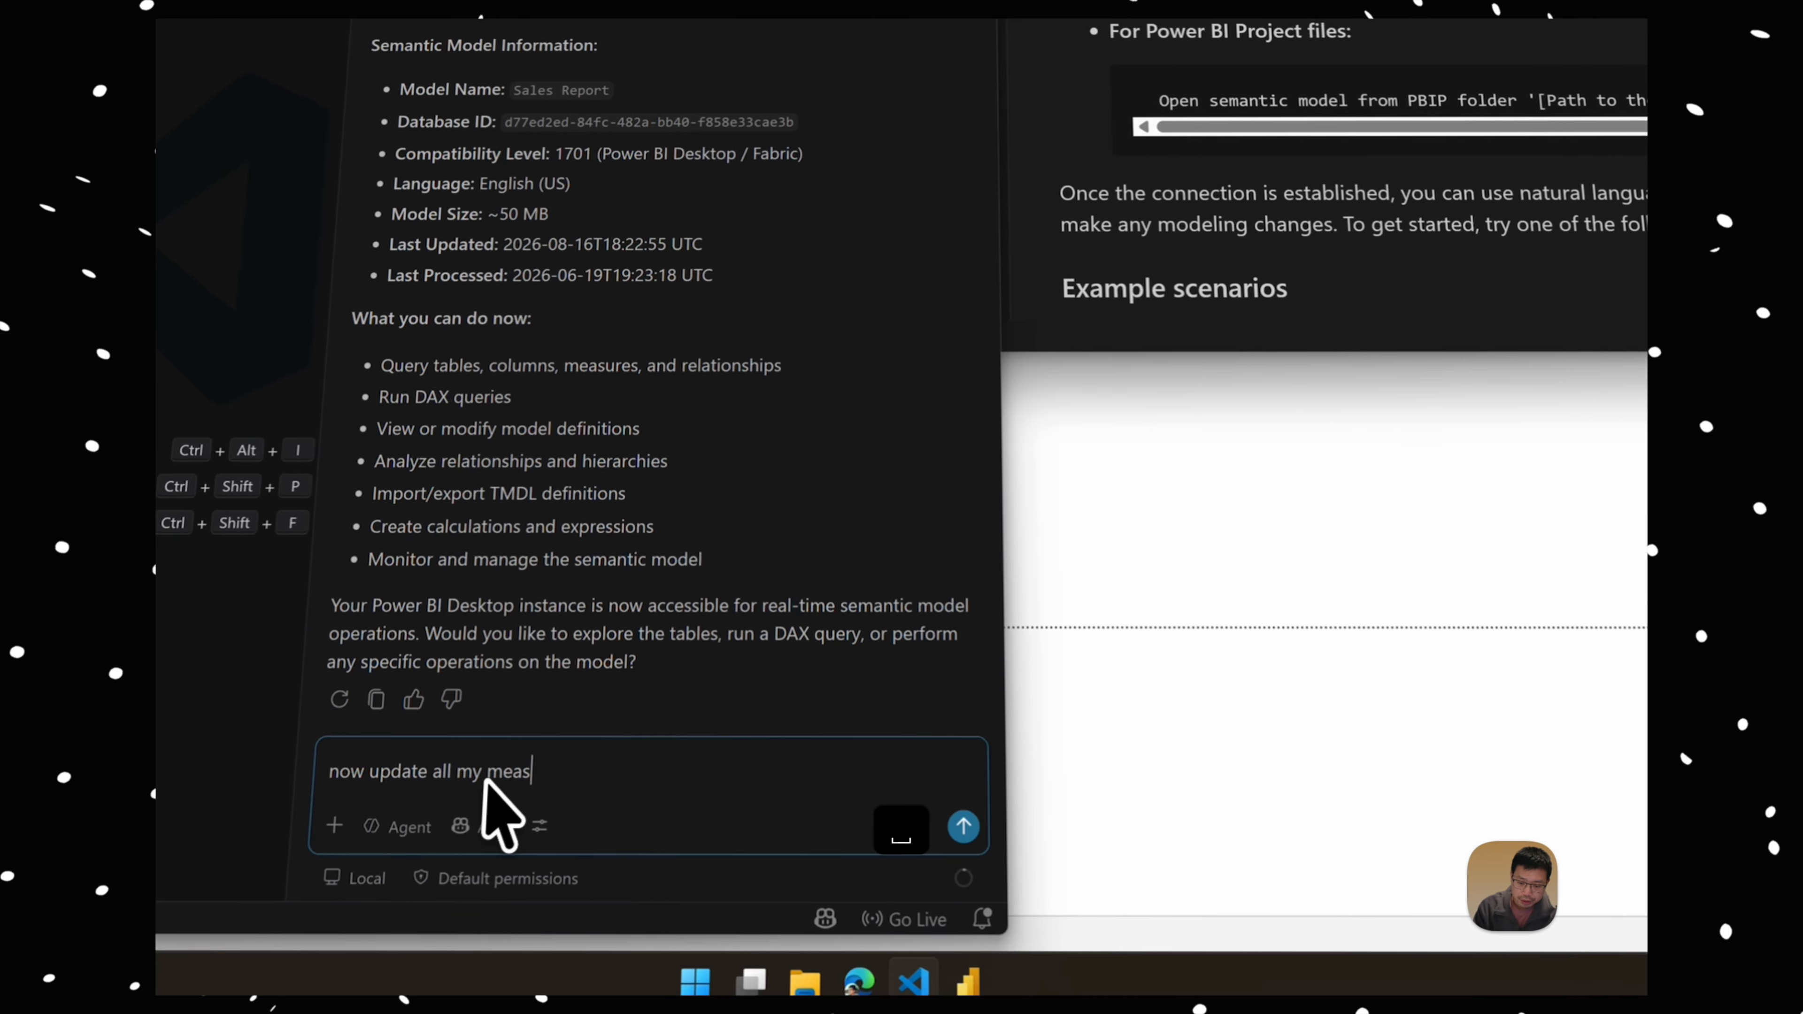
text(ures under measur)
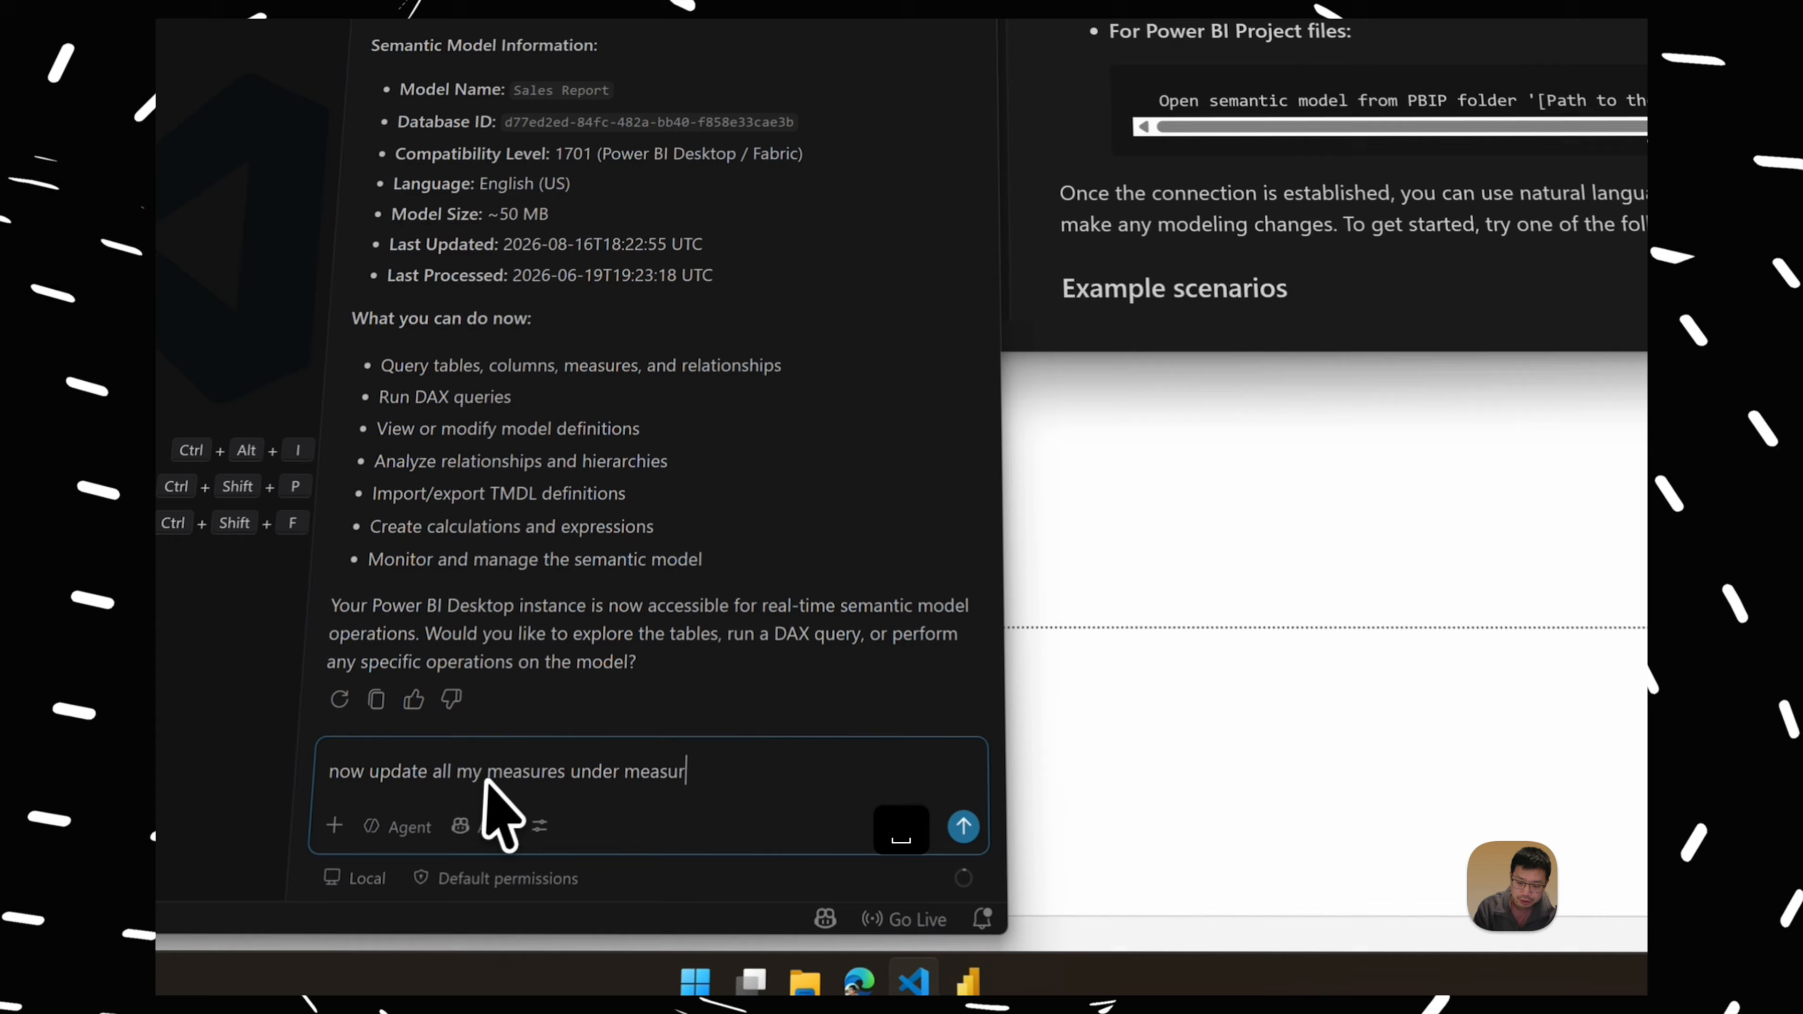
text(e_table )
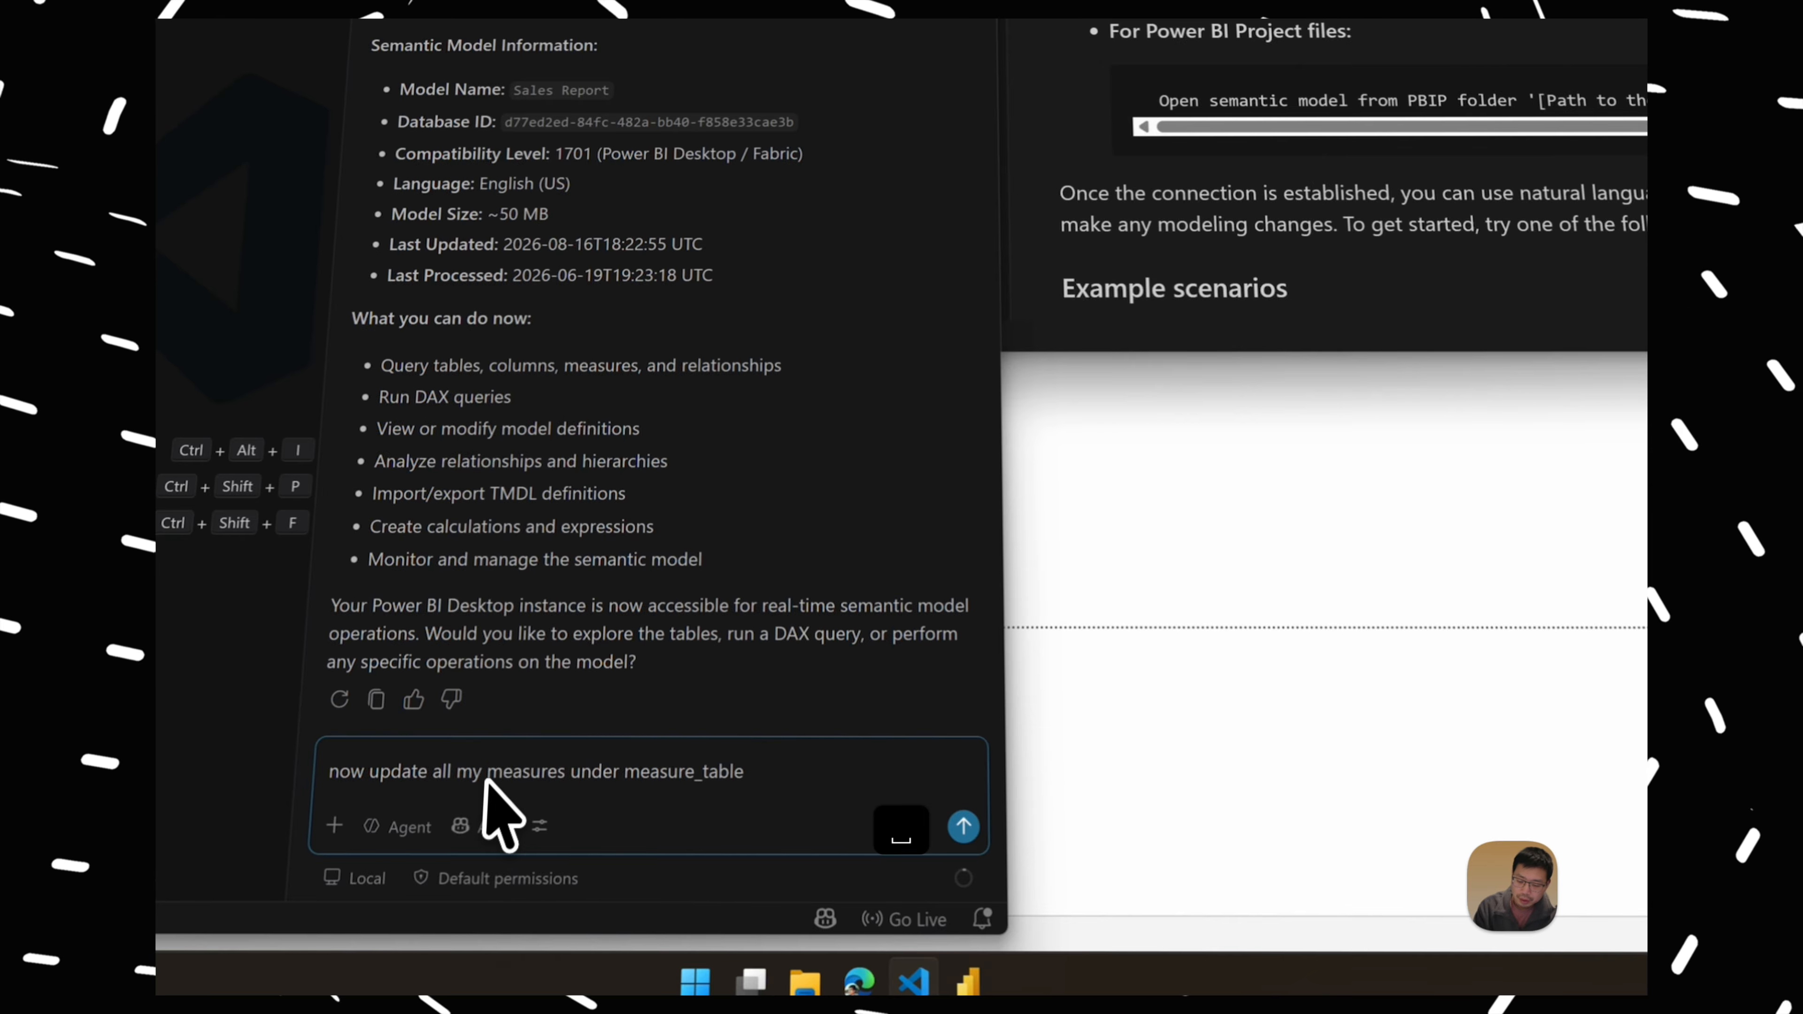
text(following the b)
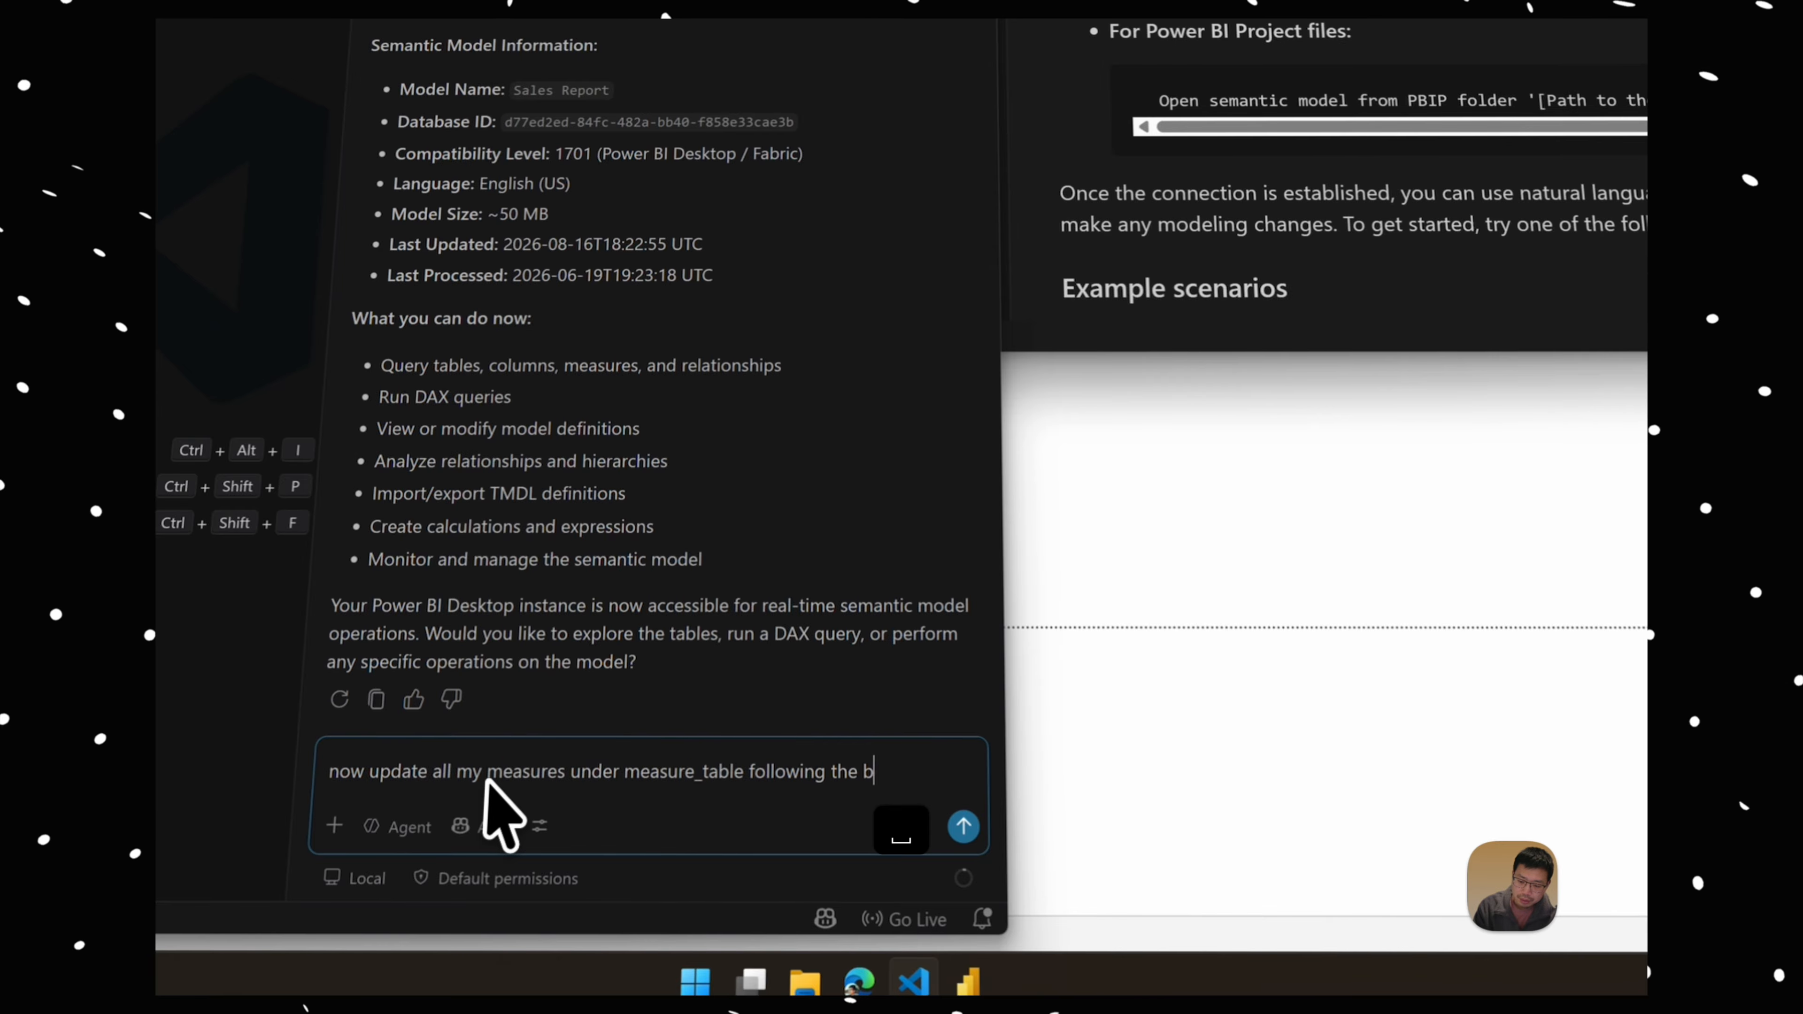
text(elow format:)
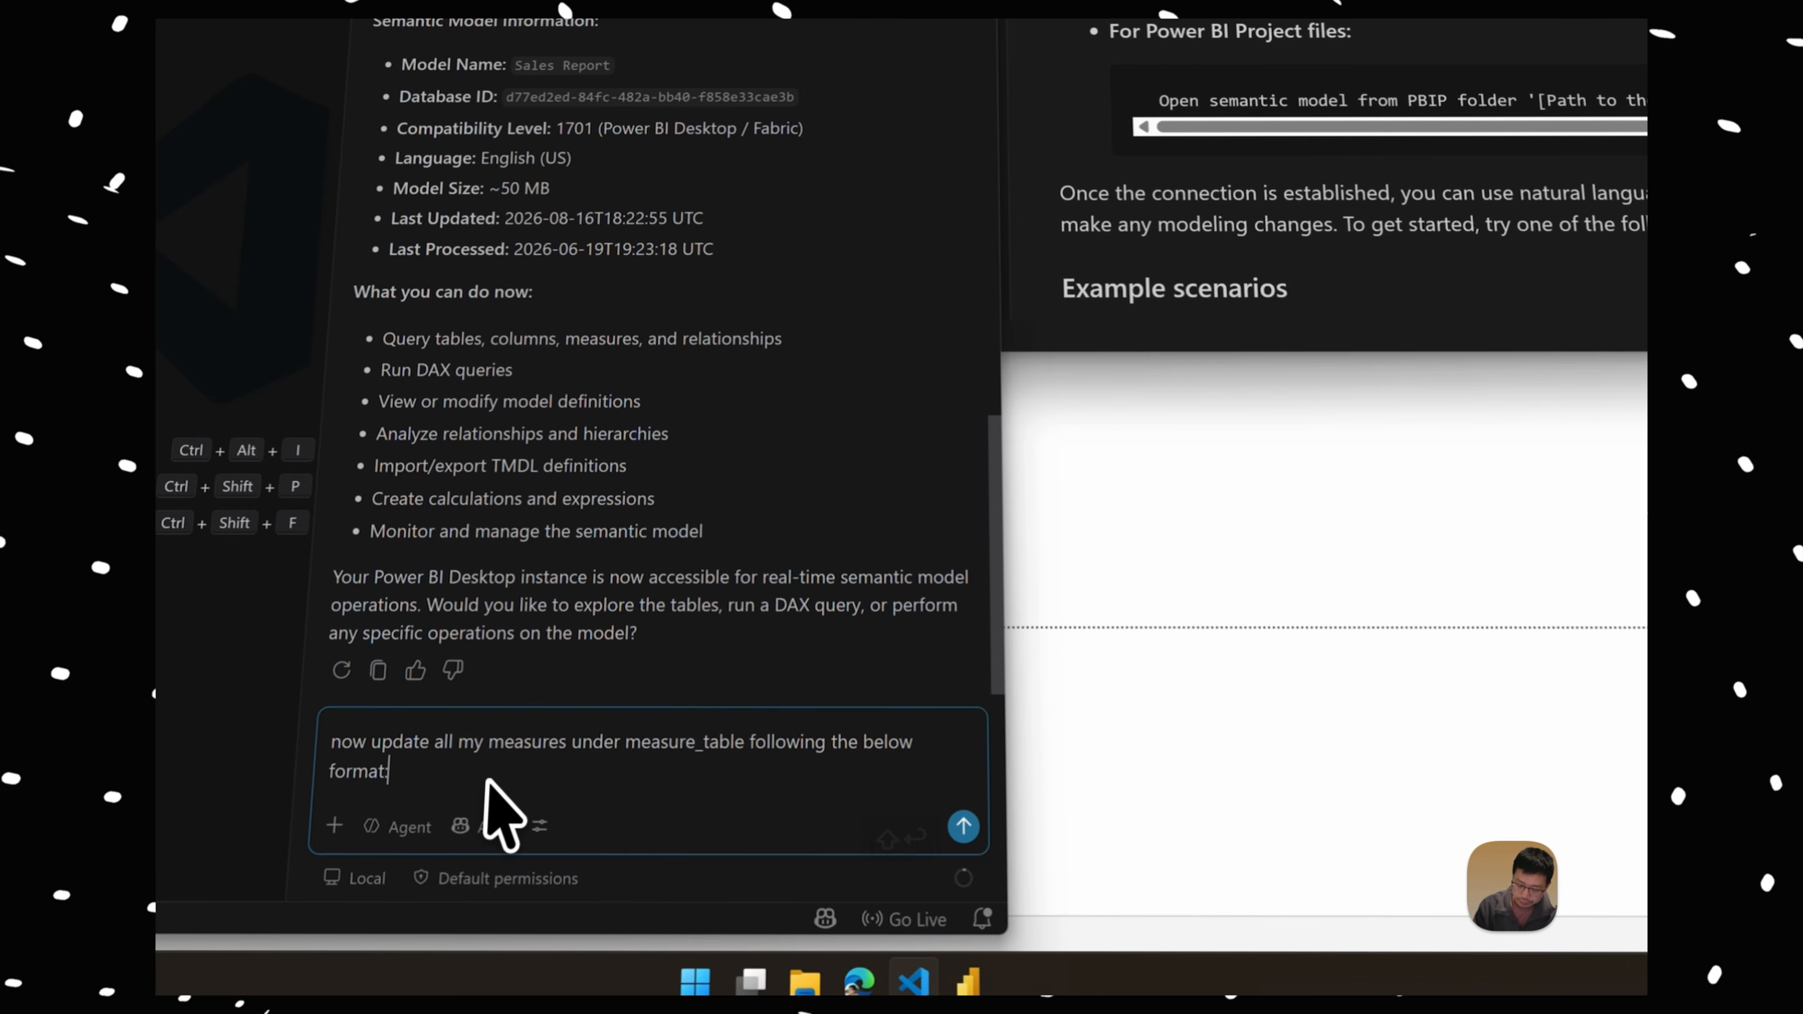
key(shift+Return)
text(ActualS)
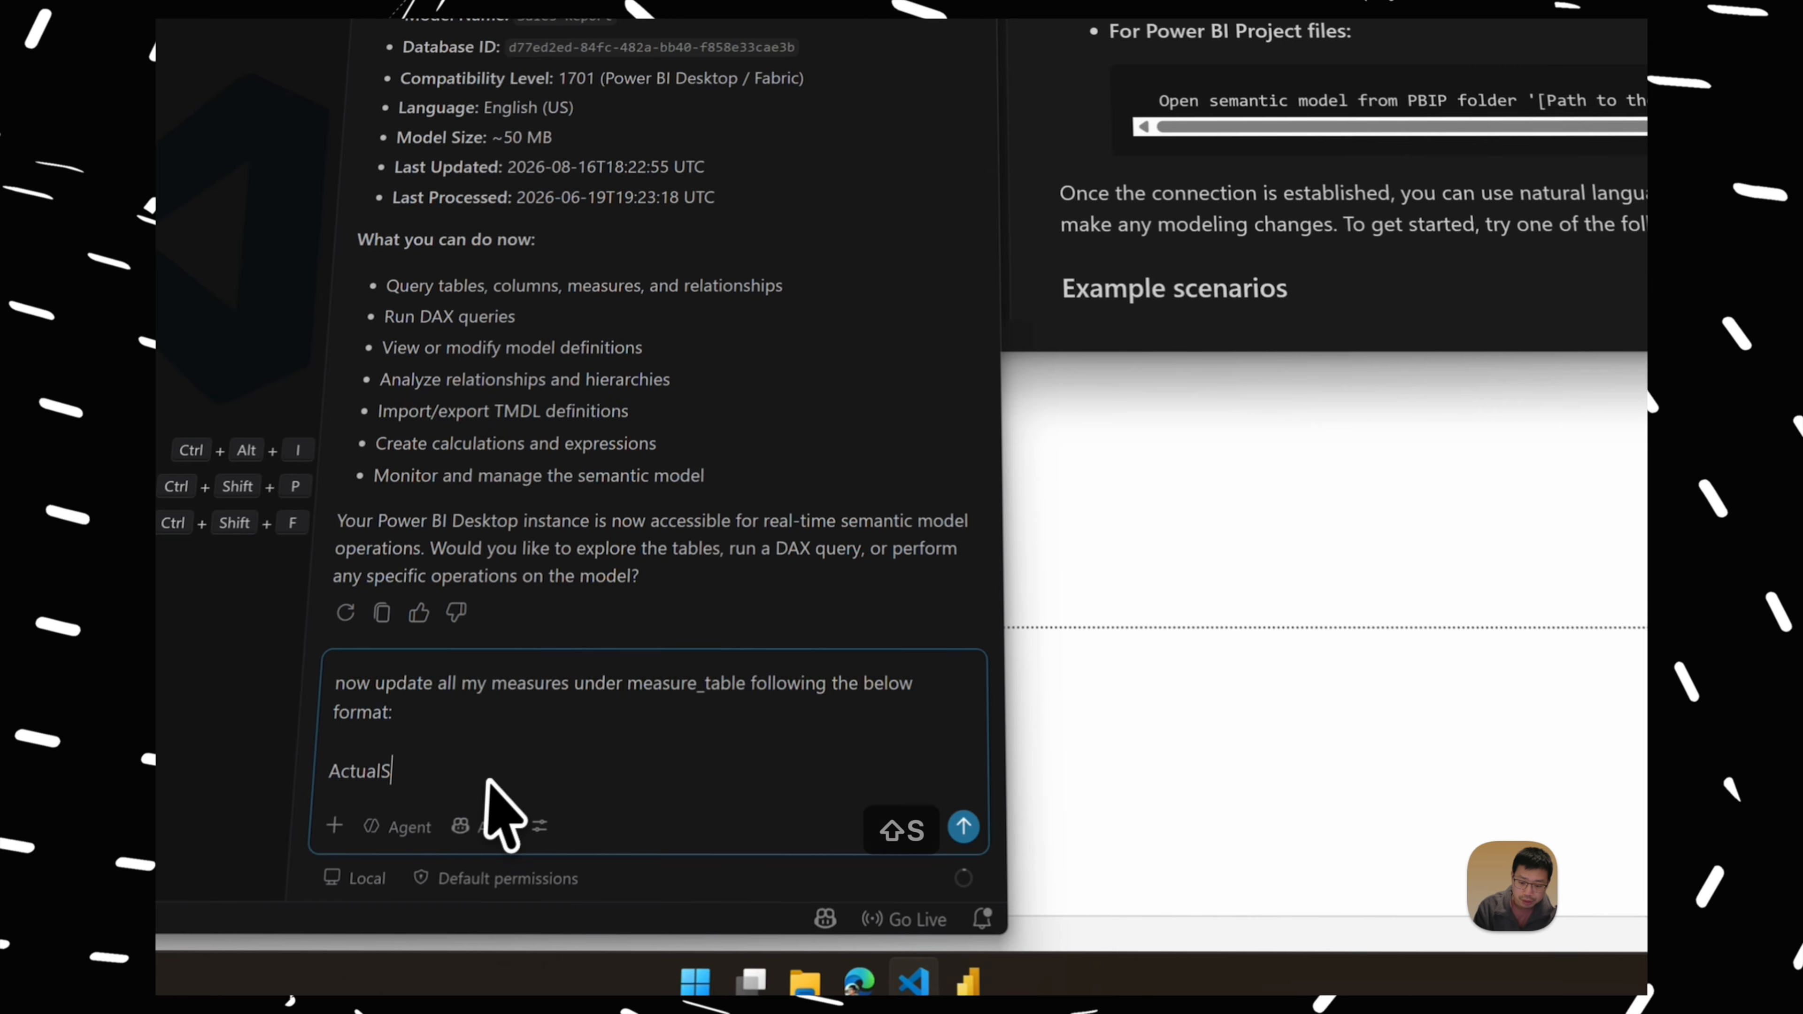
key(BackSpace)
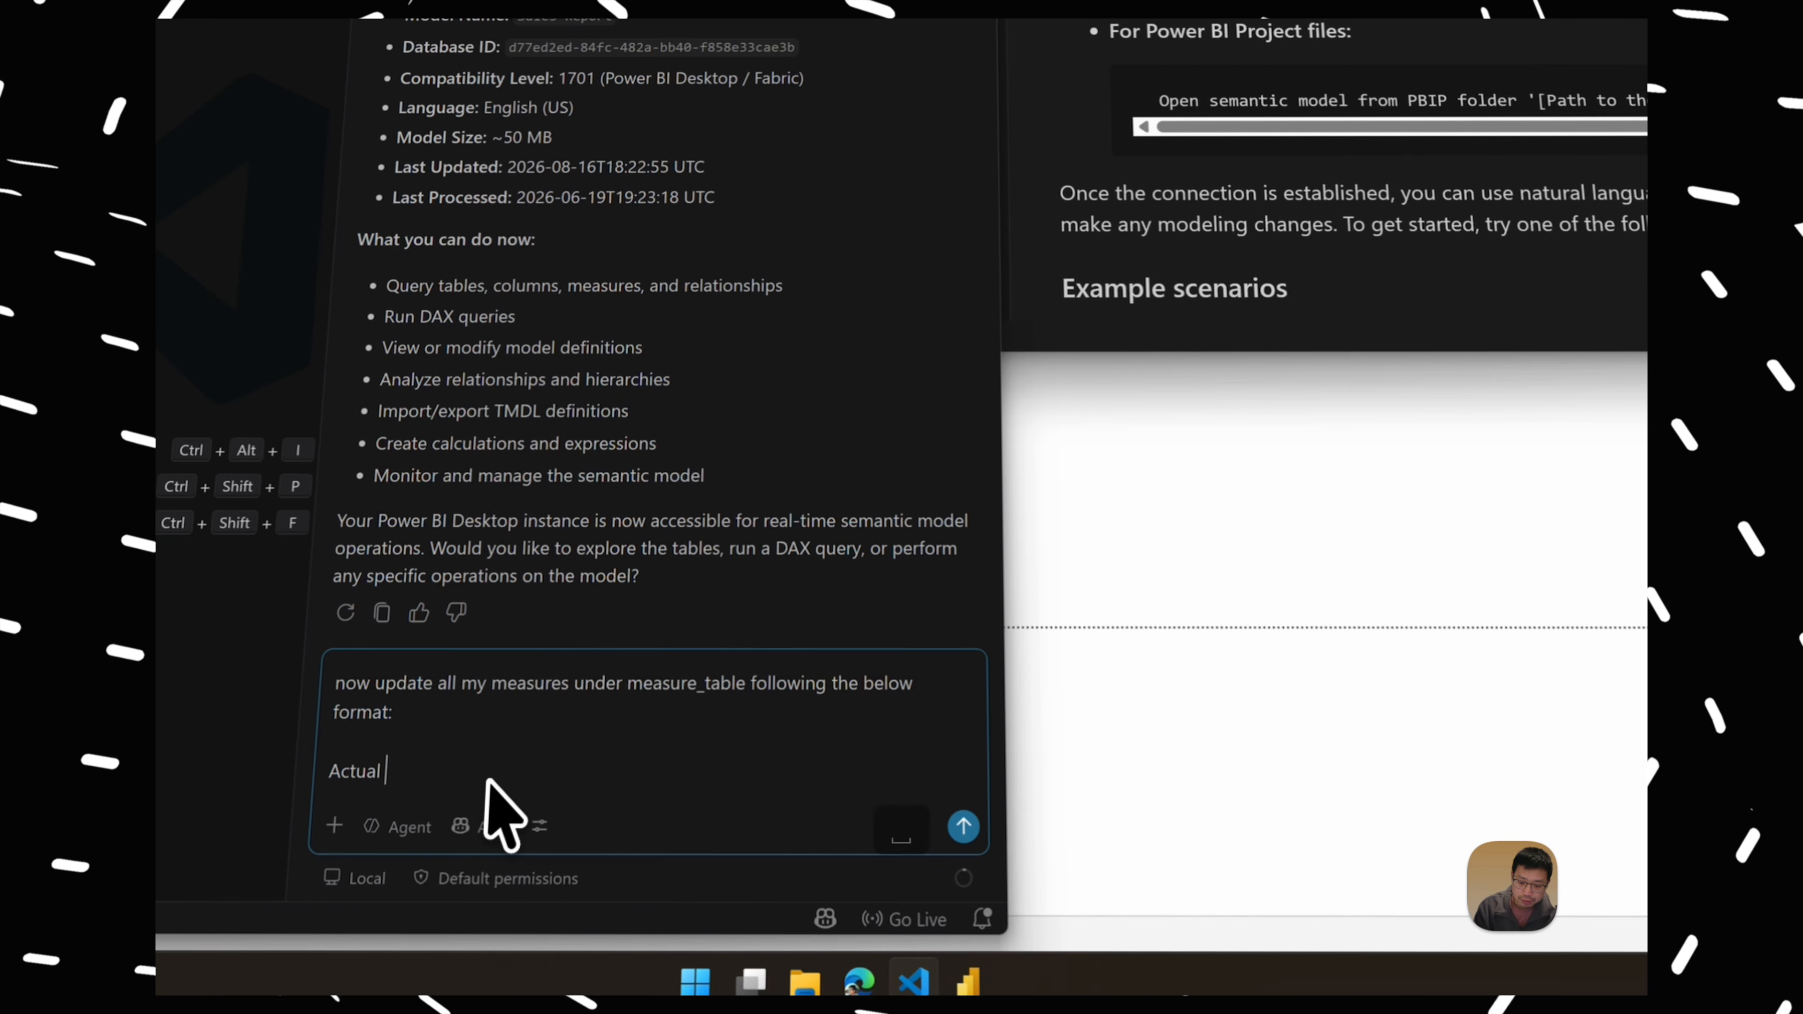
text(Sales --> actual_sales)
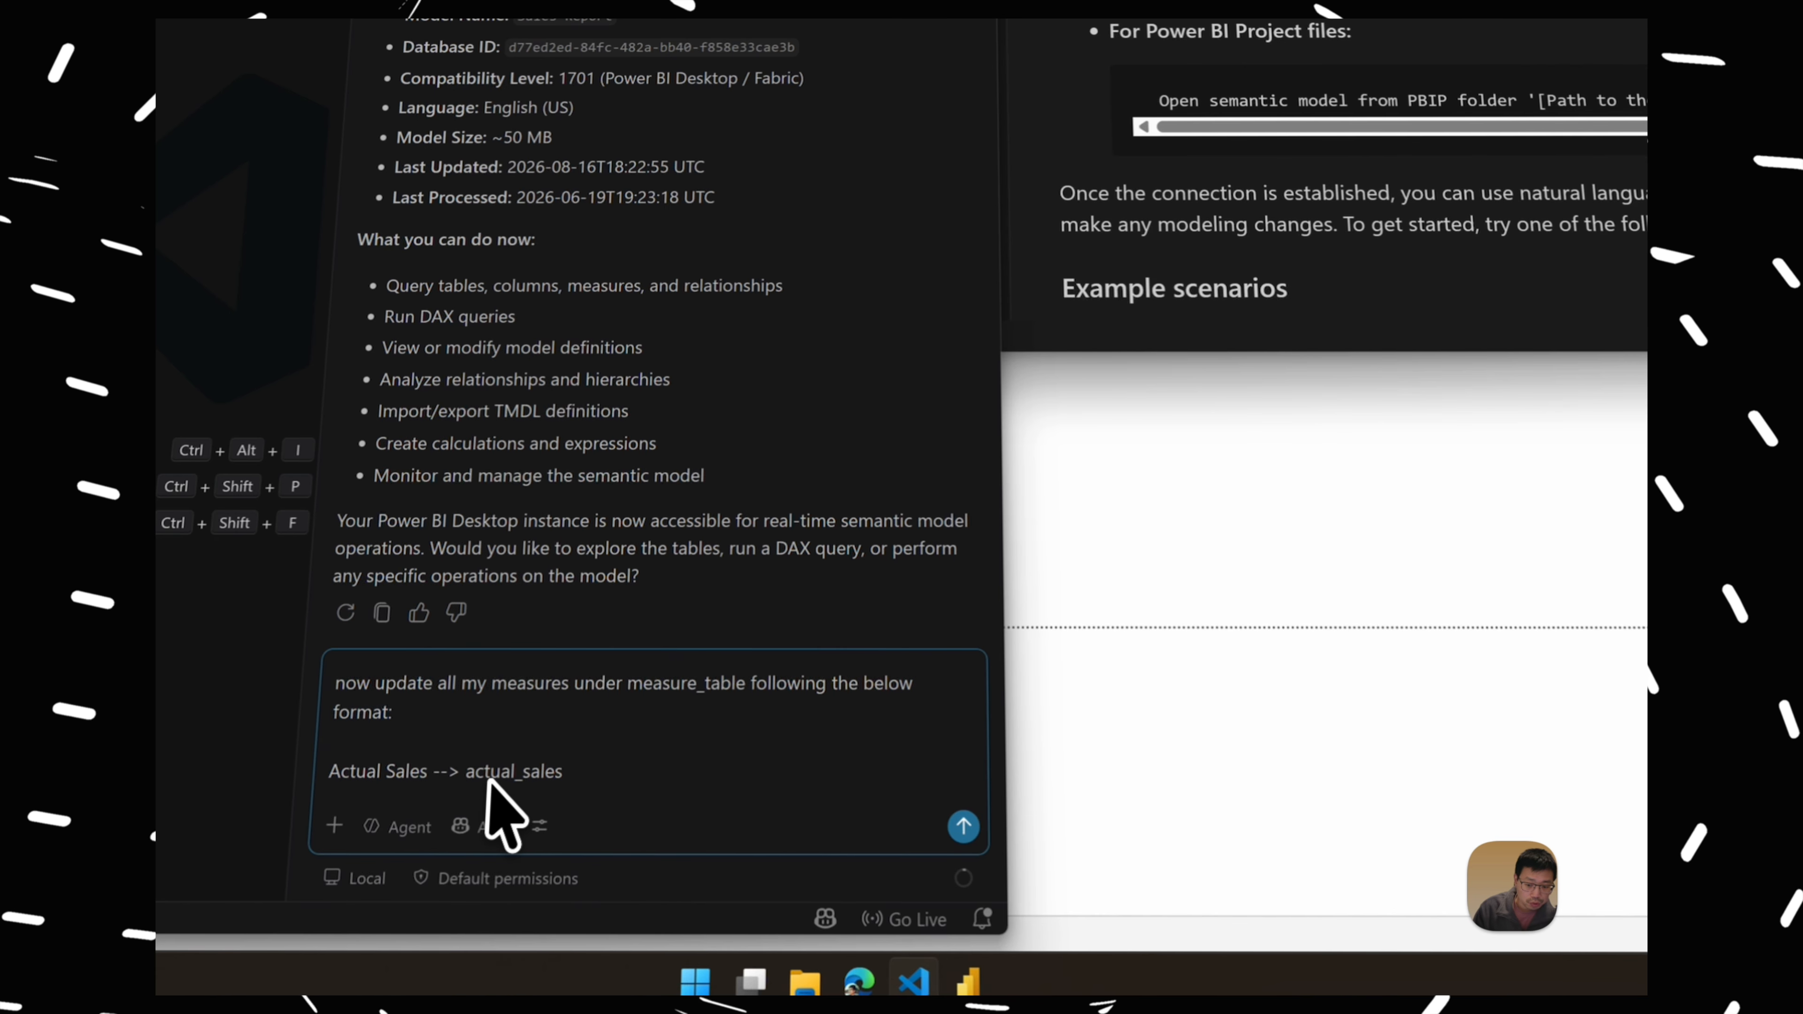
click(964, 826)
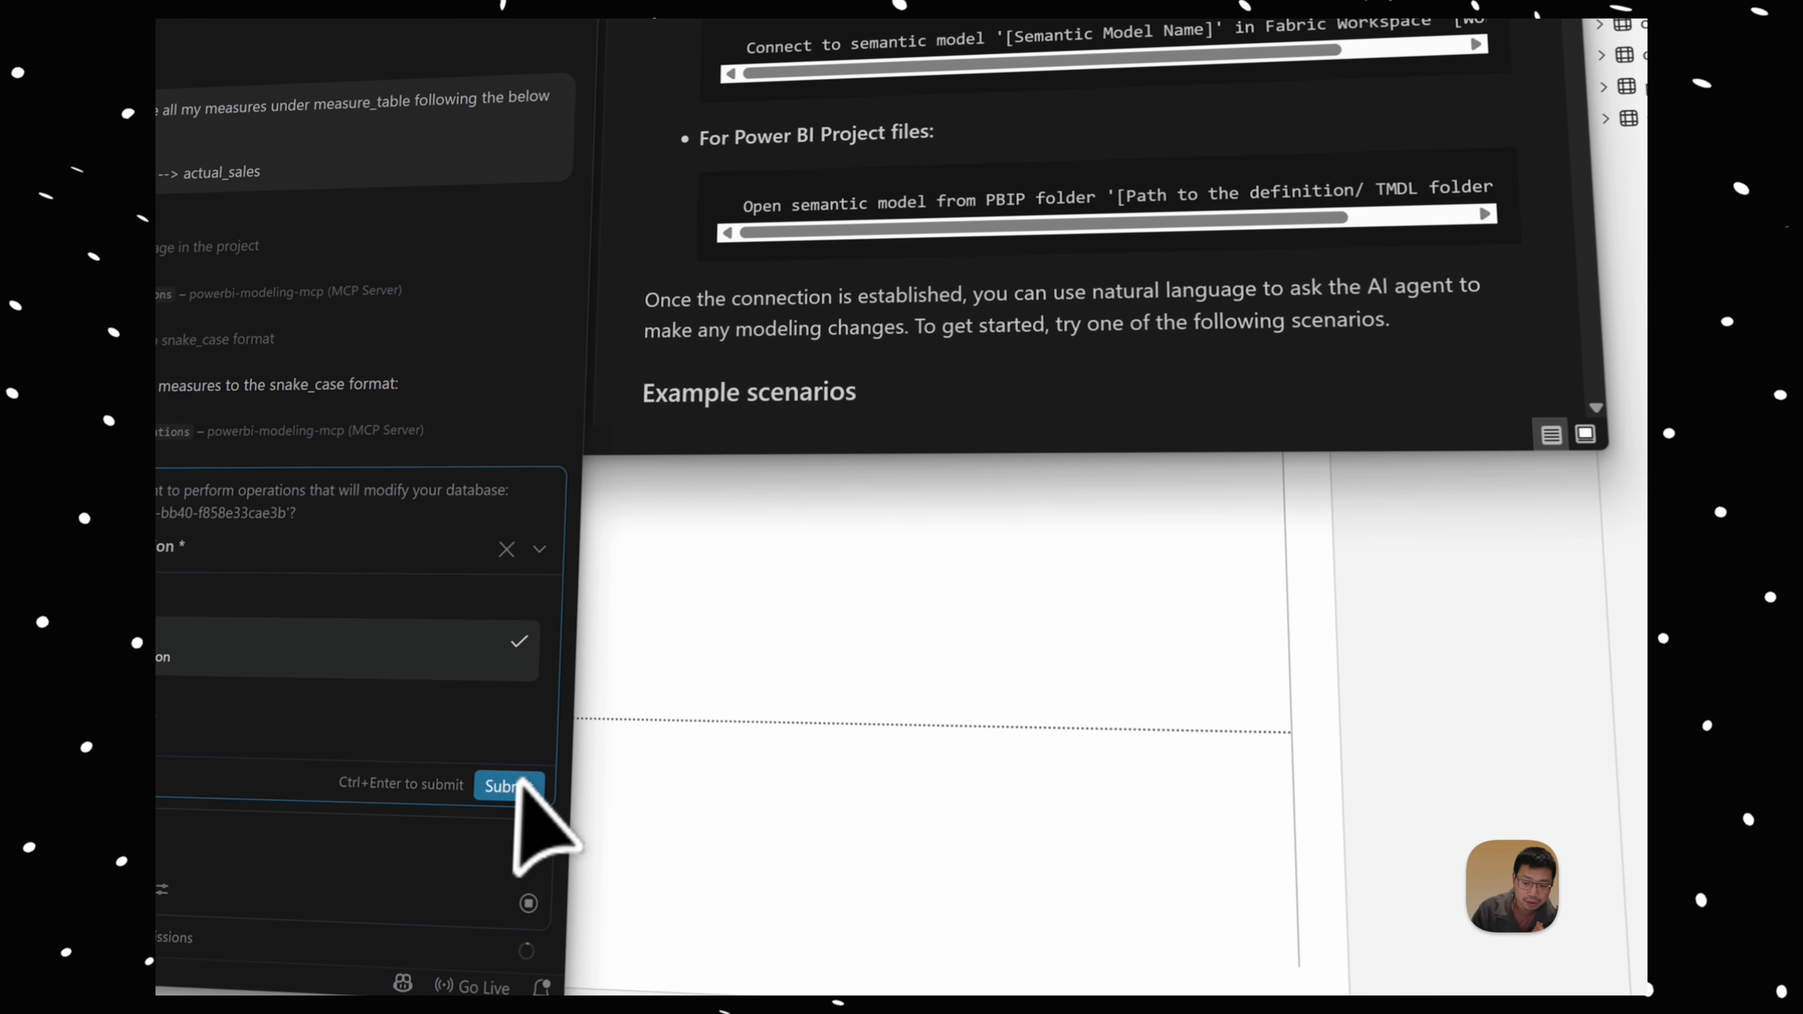
click(892, 842)
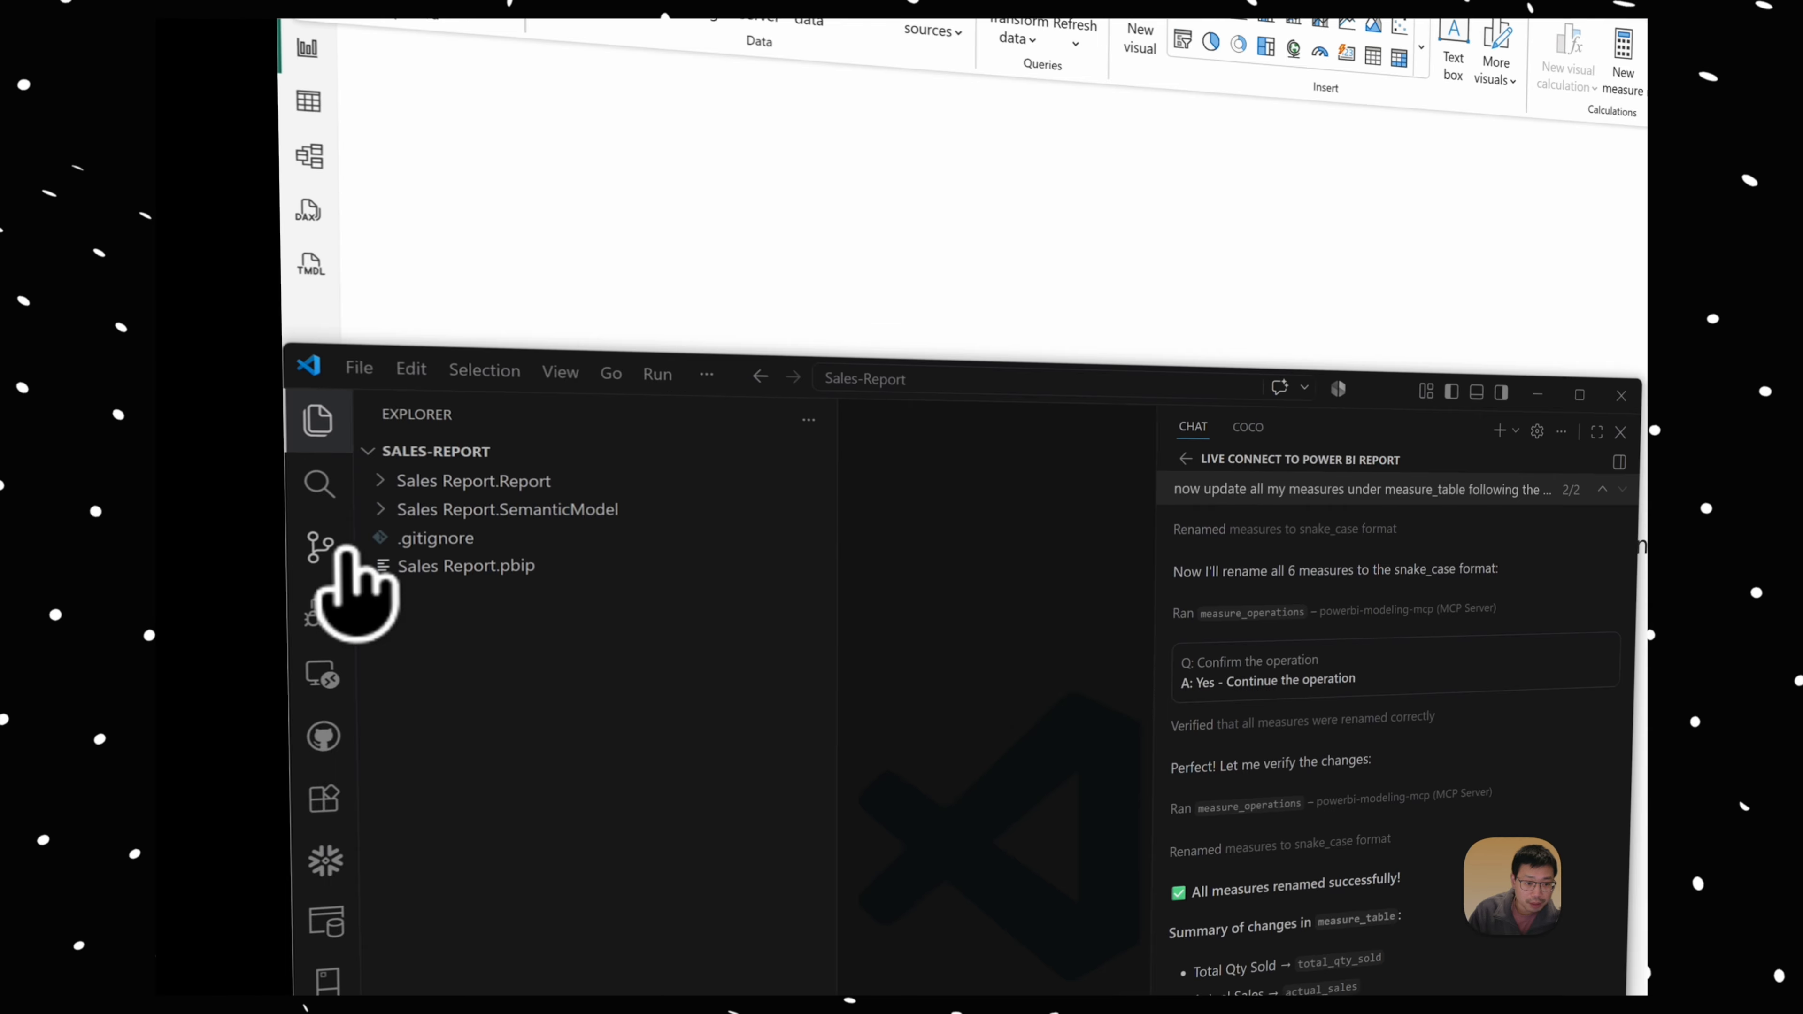
Step: Return to the MCP extension's README.md and examine the Get started prompt for connecting to a file in Power BI Desktop
click(172, 434)
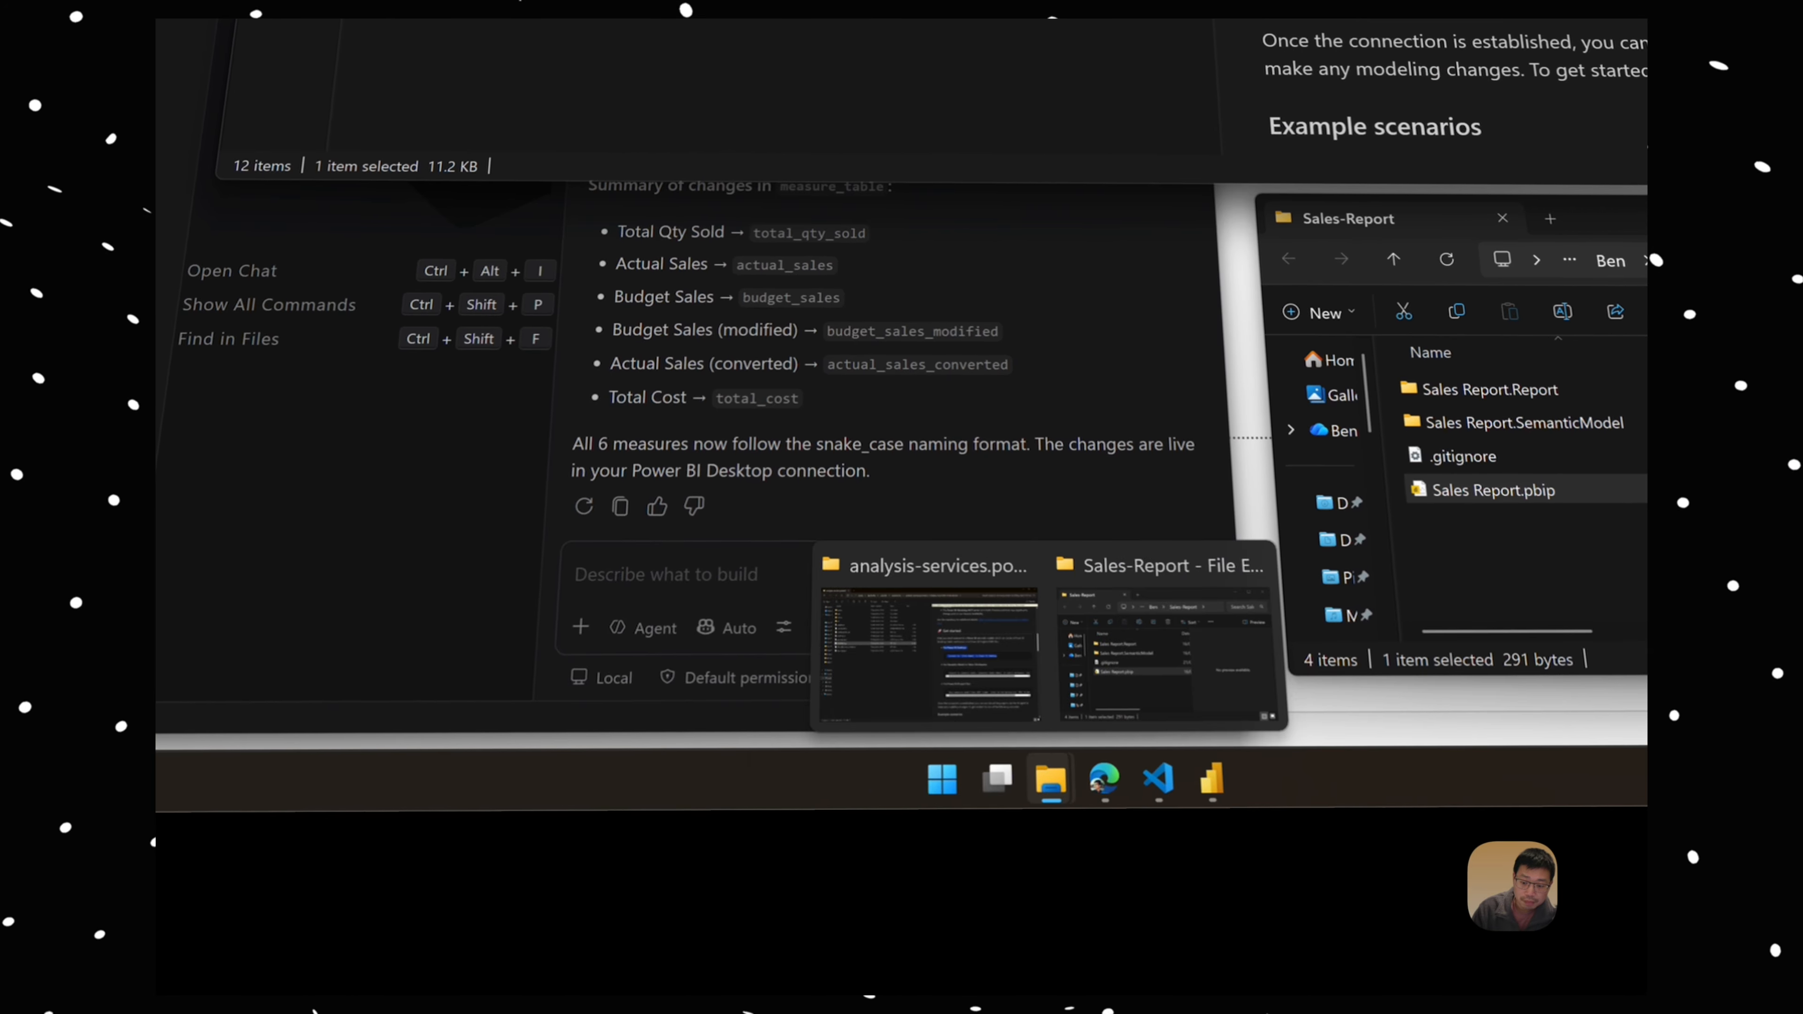
click(929, 643)
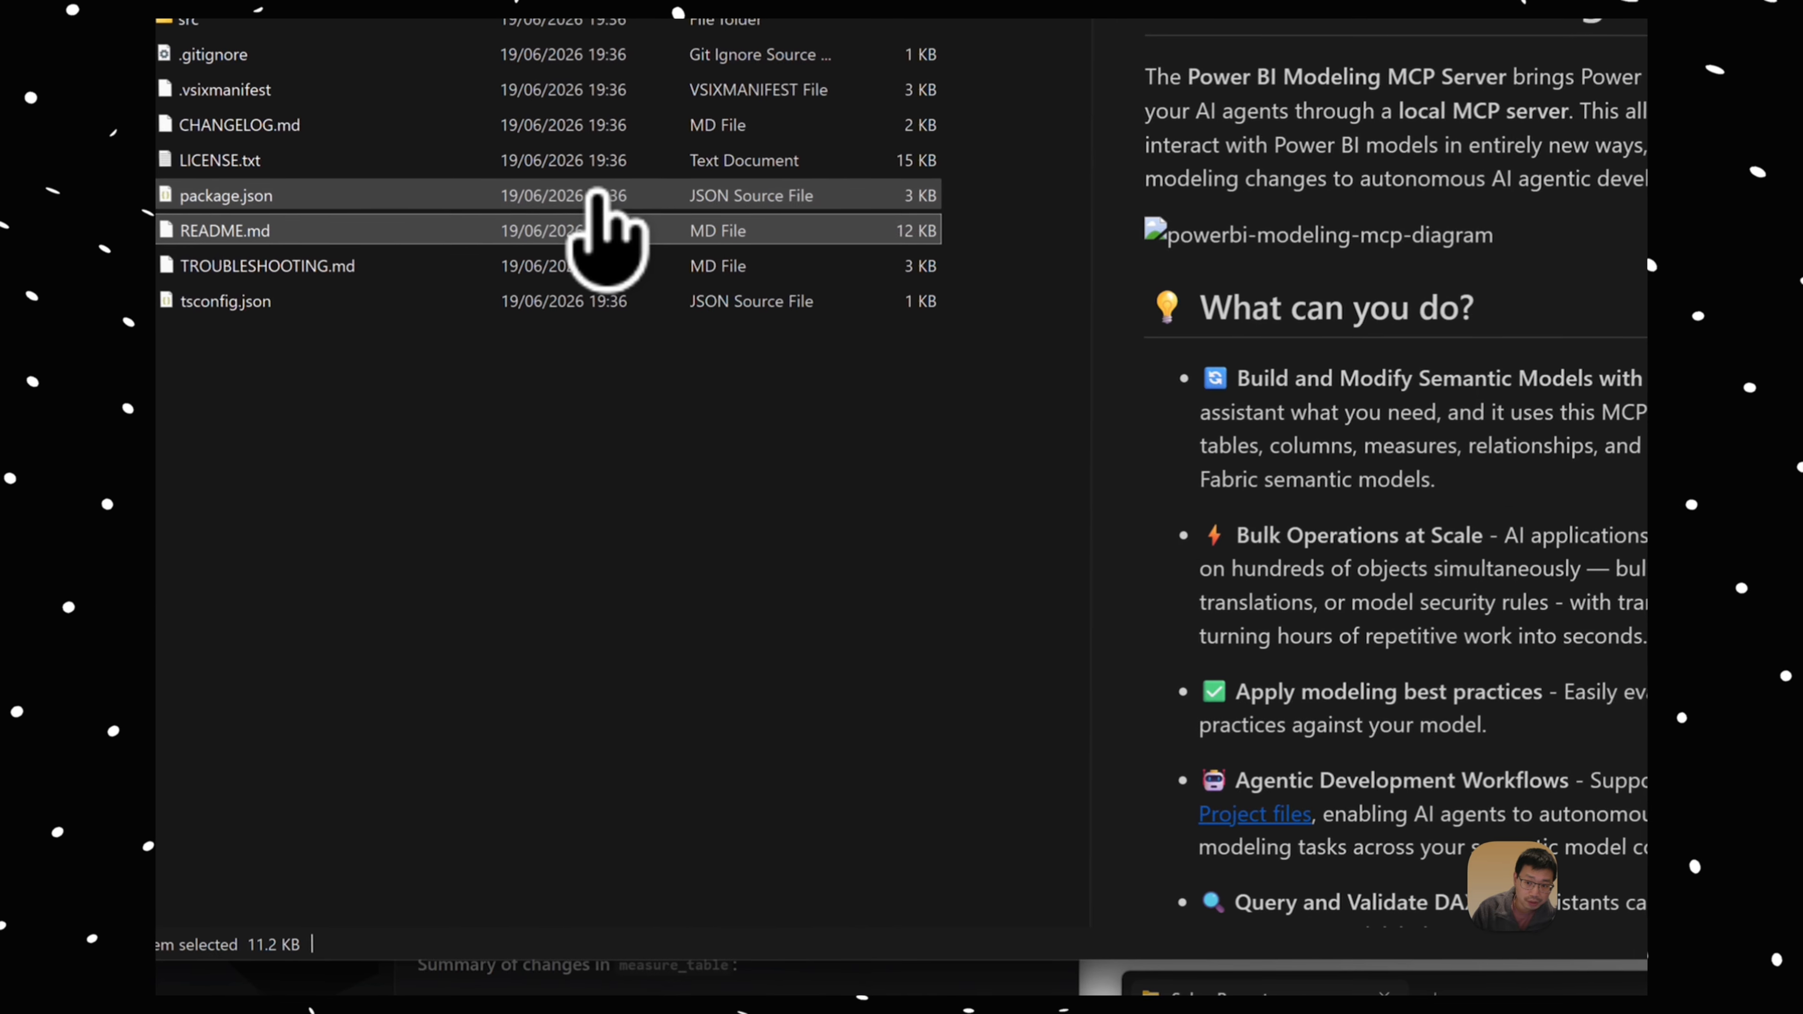
scroll(1441, 575, down, 10)
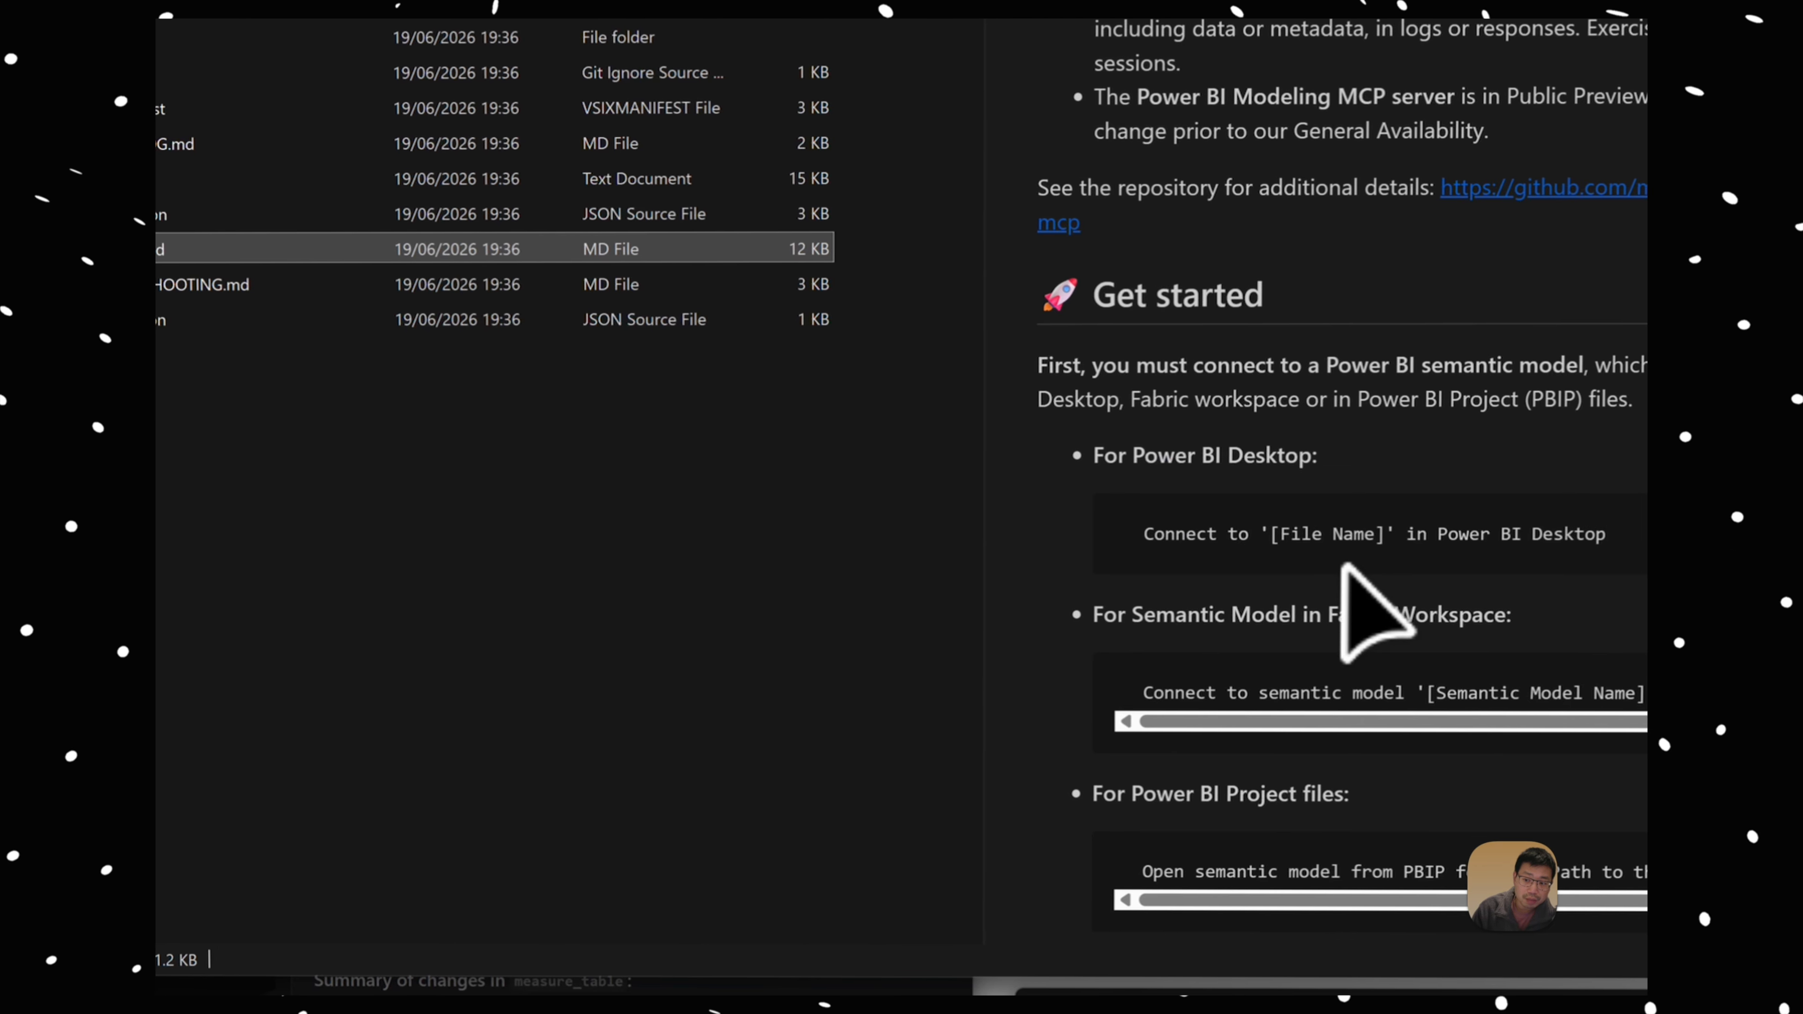
drag(1618, 540, 1031, 493)
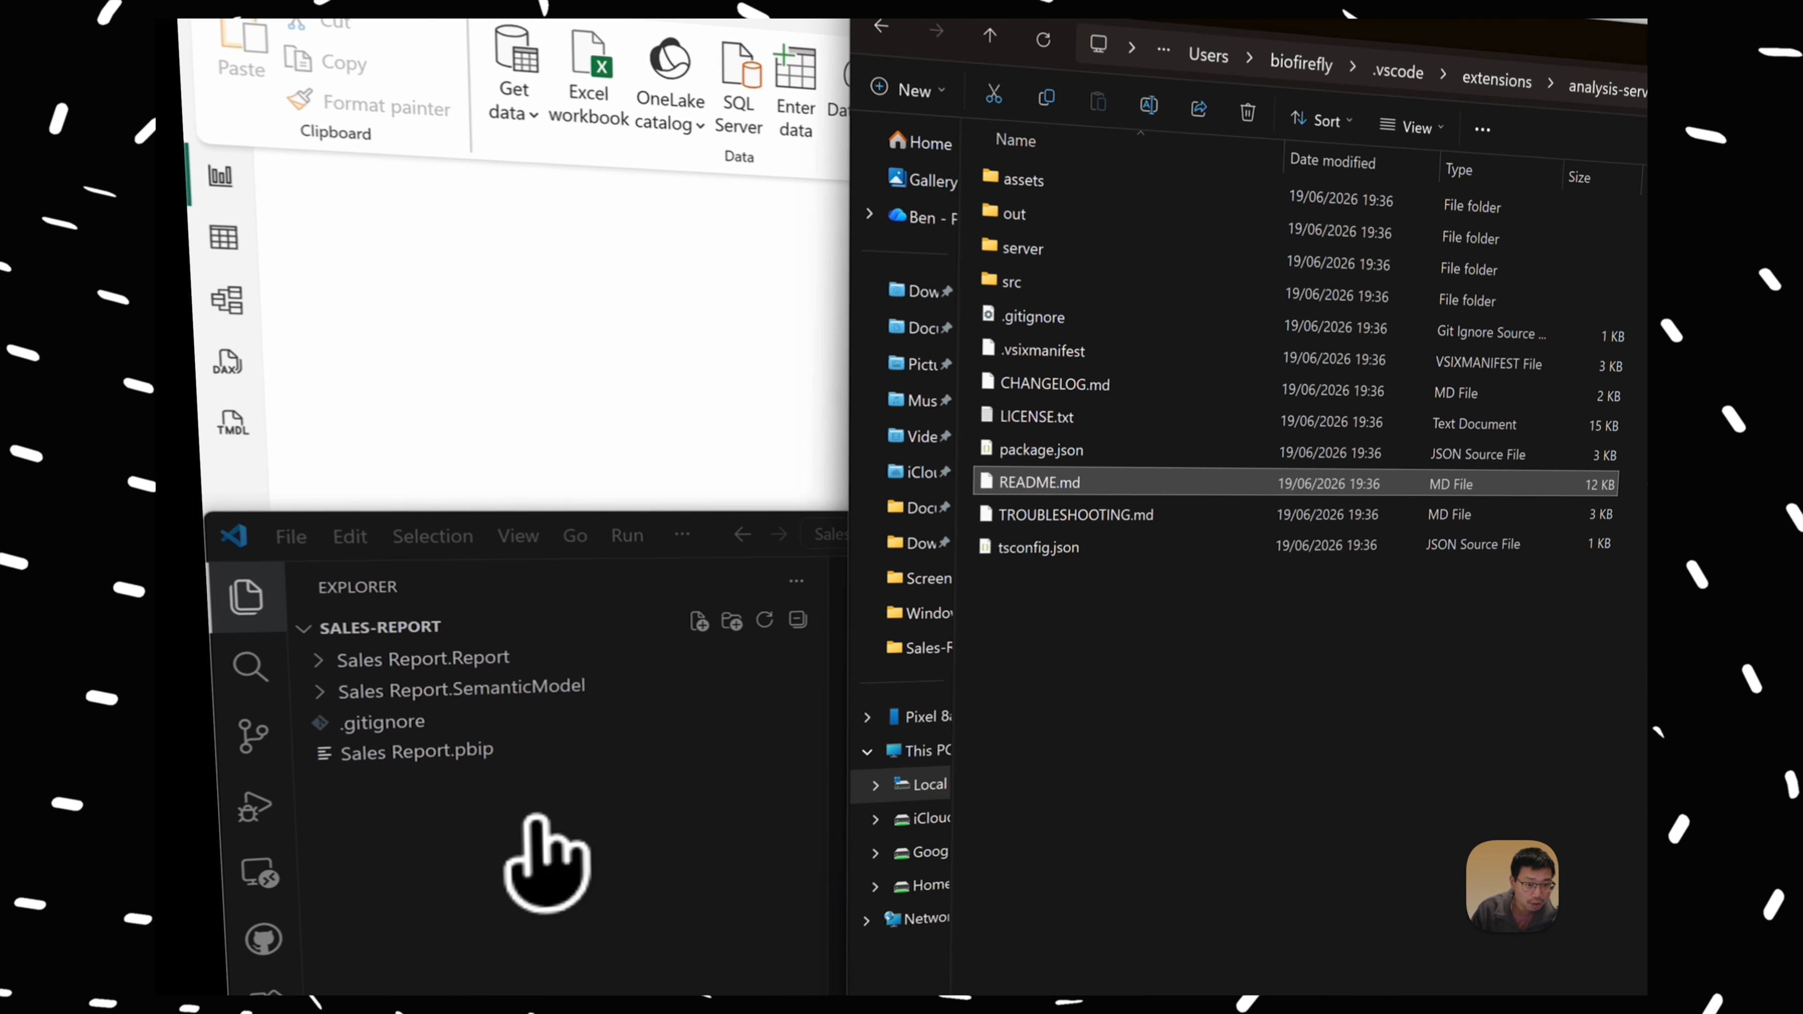
click(298, 475)
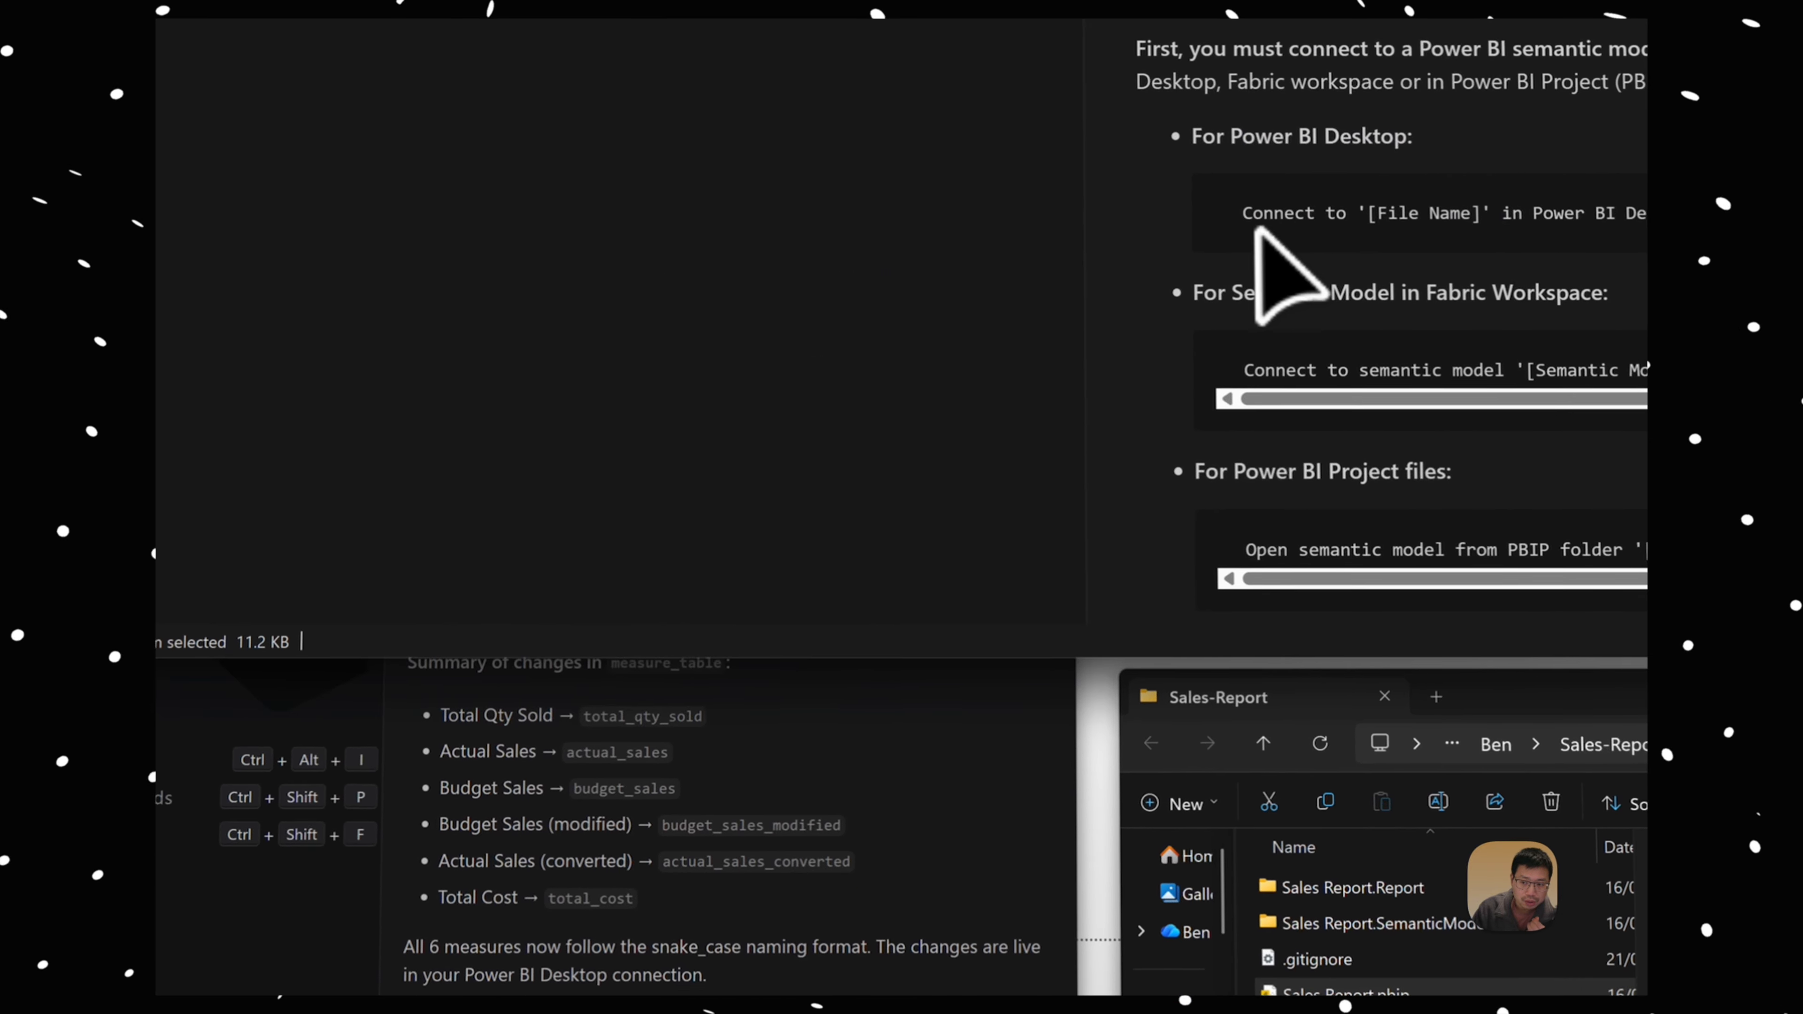
drag(1237, 231, 1725, 245)
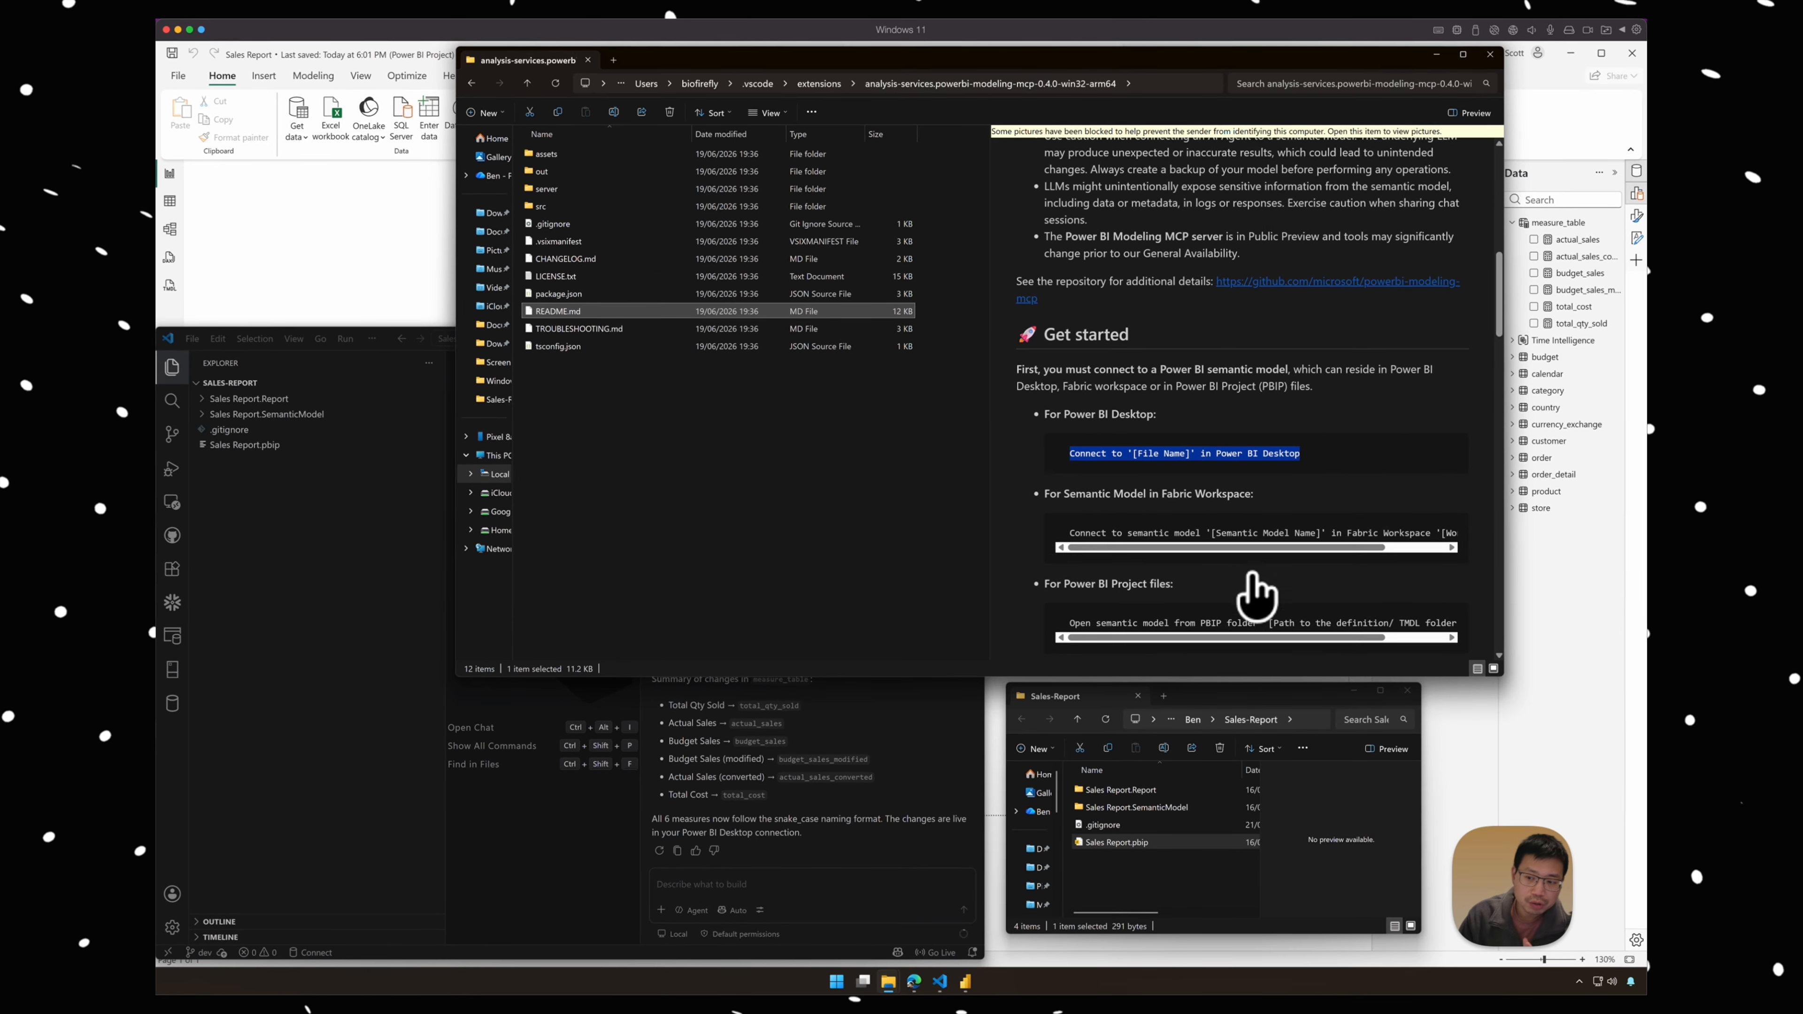
scroll(1154, 475, down, 2)
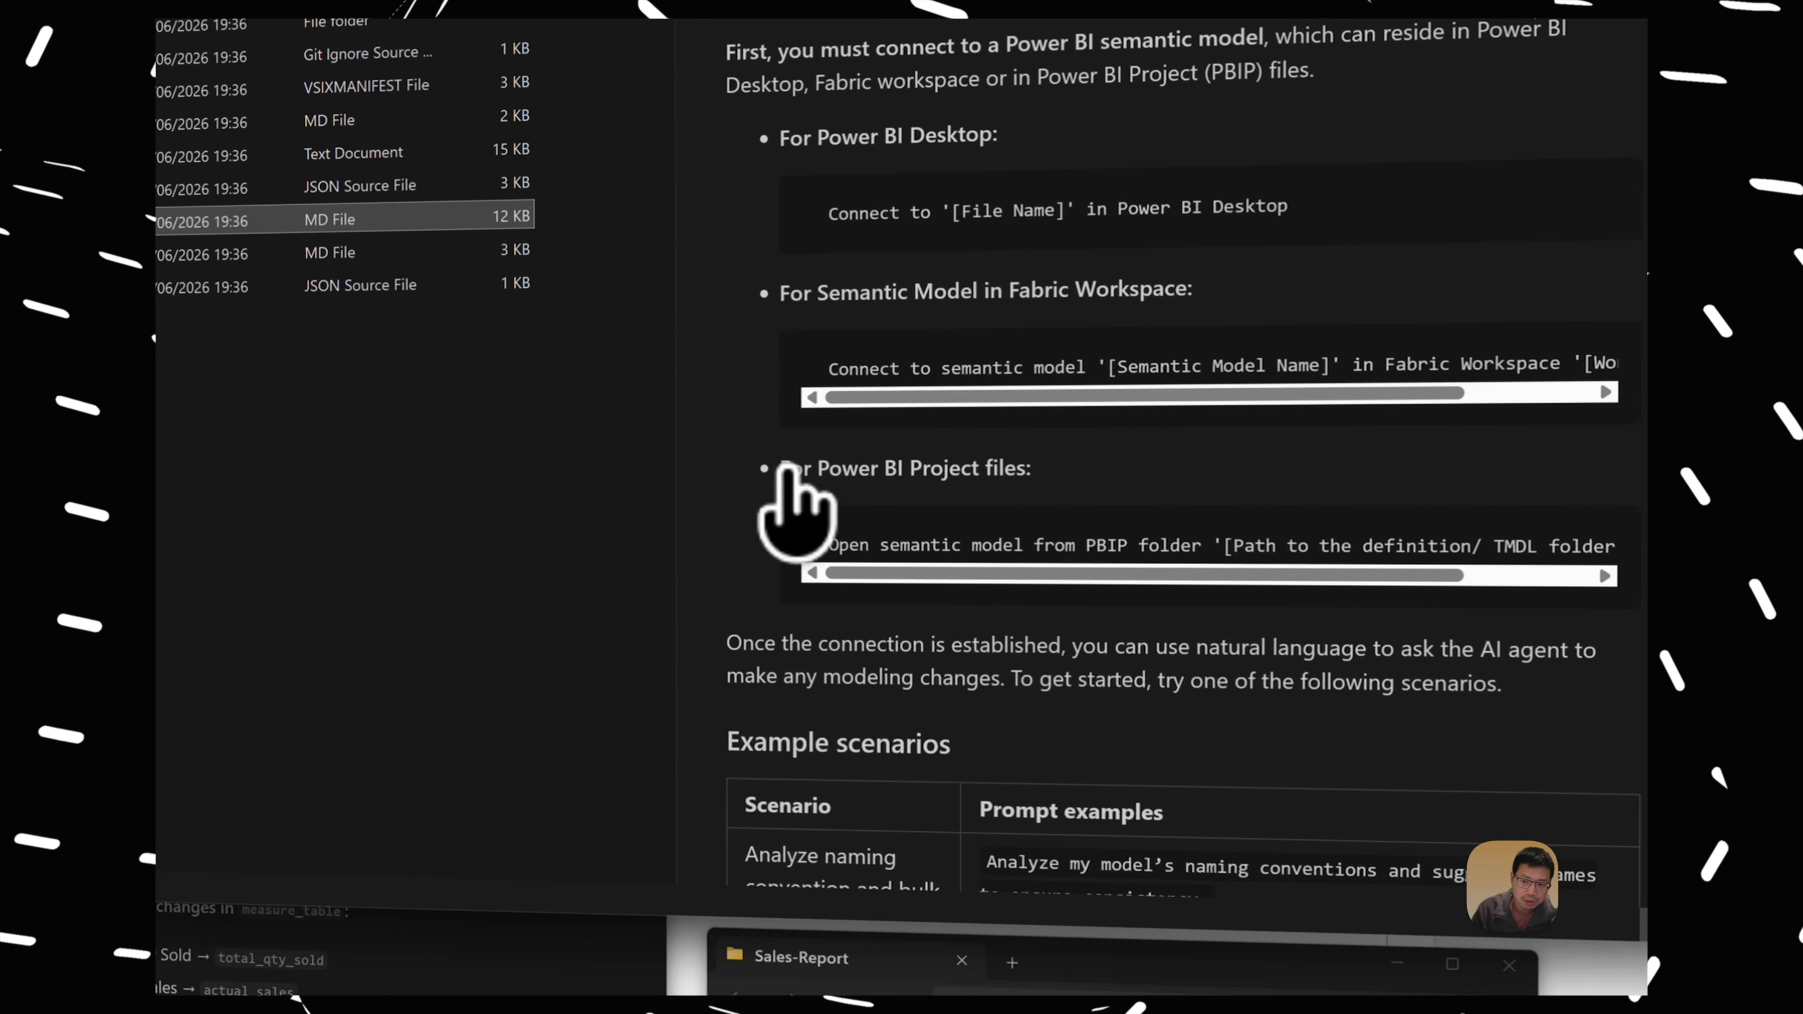
Step: Read the full README prompt for Power BI Project files, including the path to the definition/TMDL folder in the PBIP
drag(781, 469, 1598, 540)
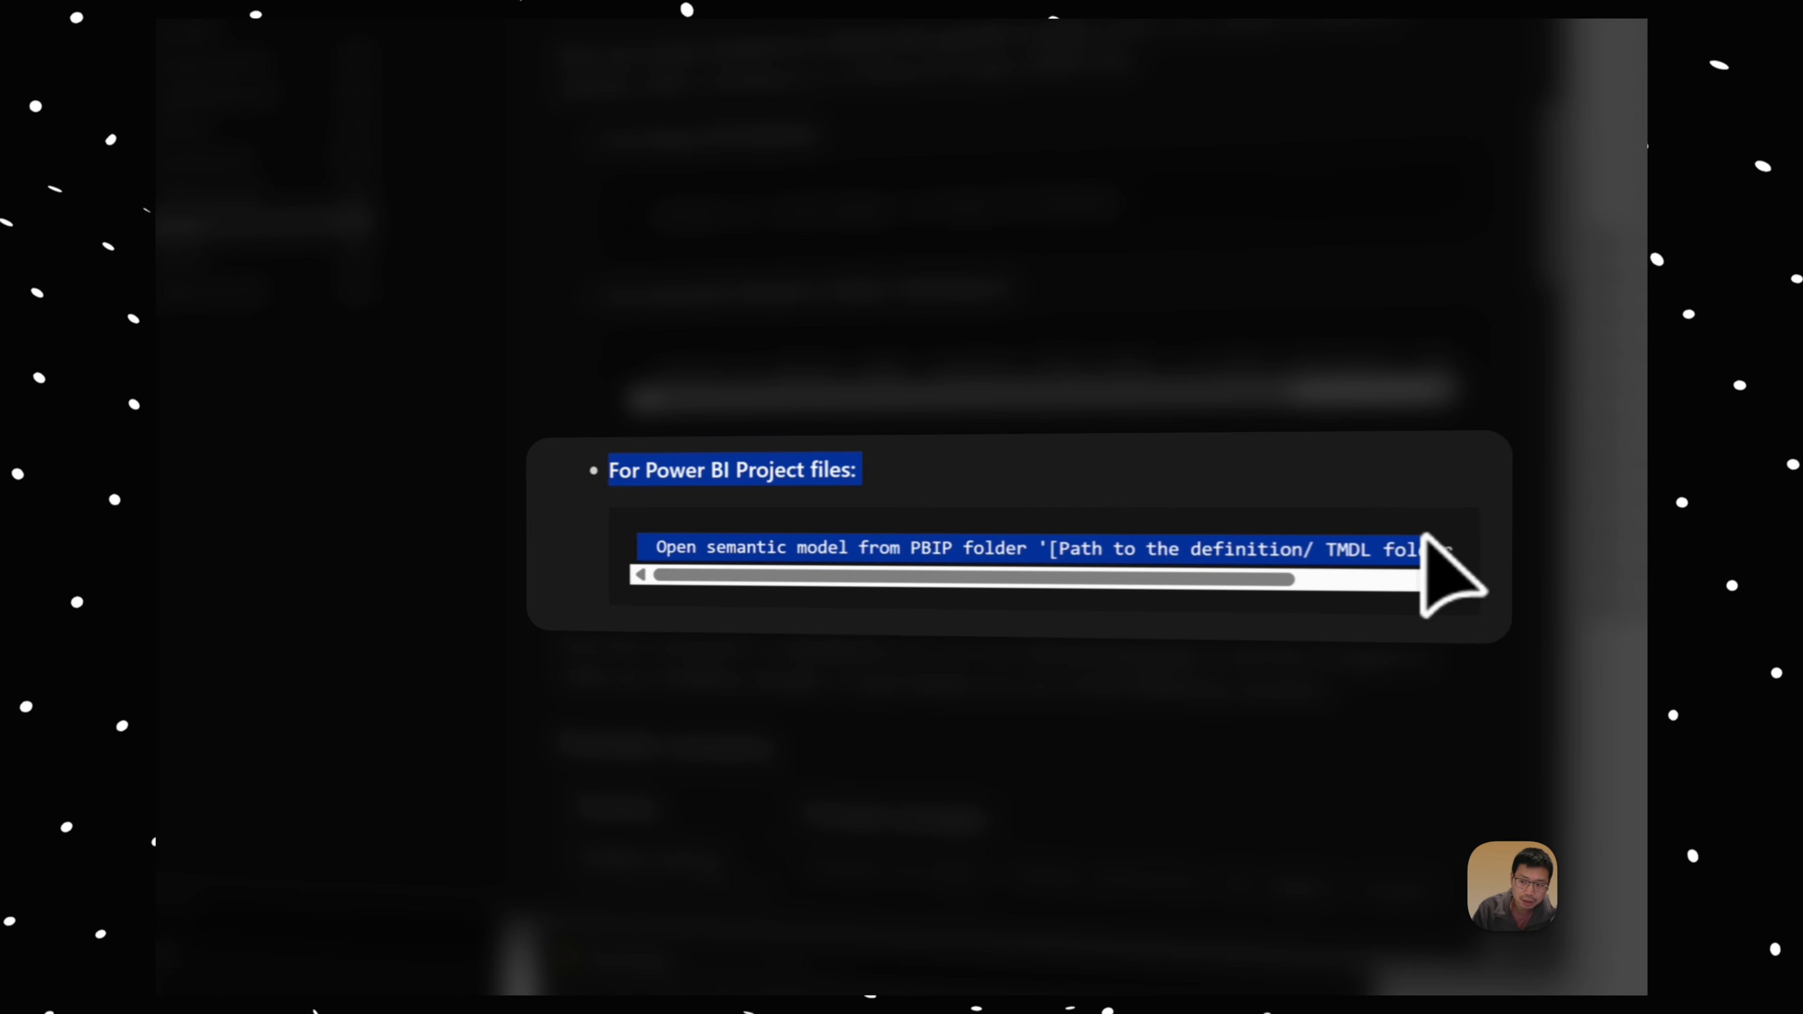
drag(1439, 576, 1105, 579)
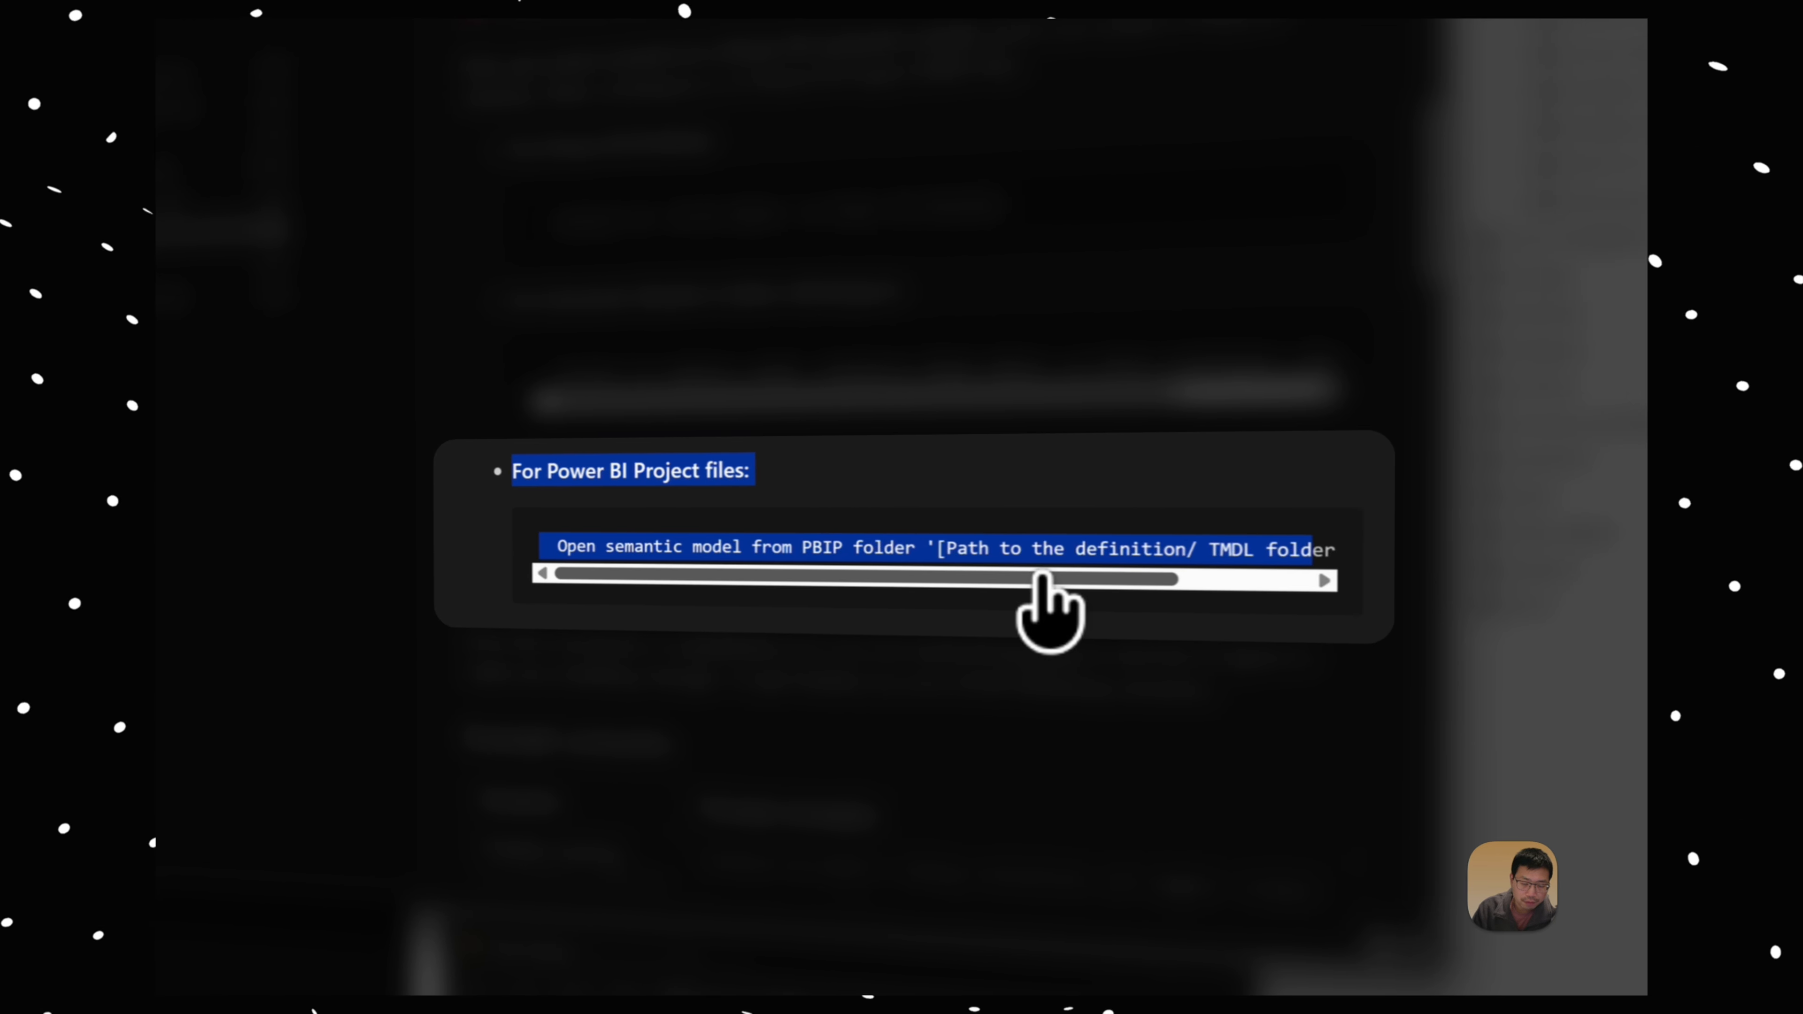
click(652, 544)
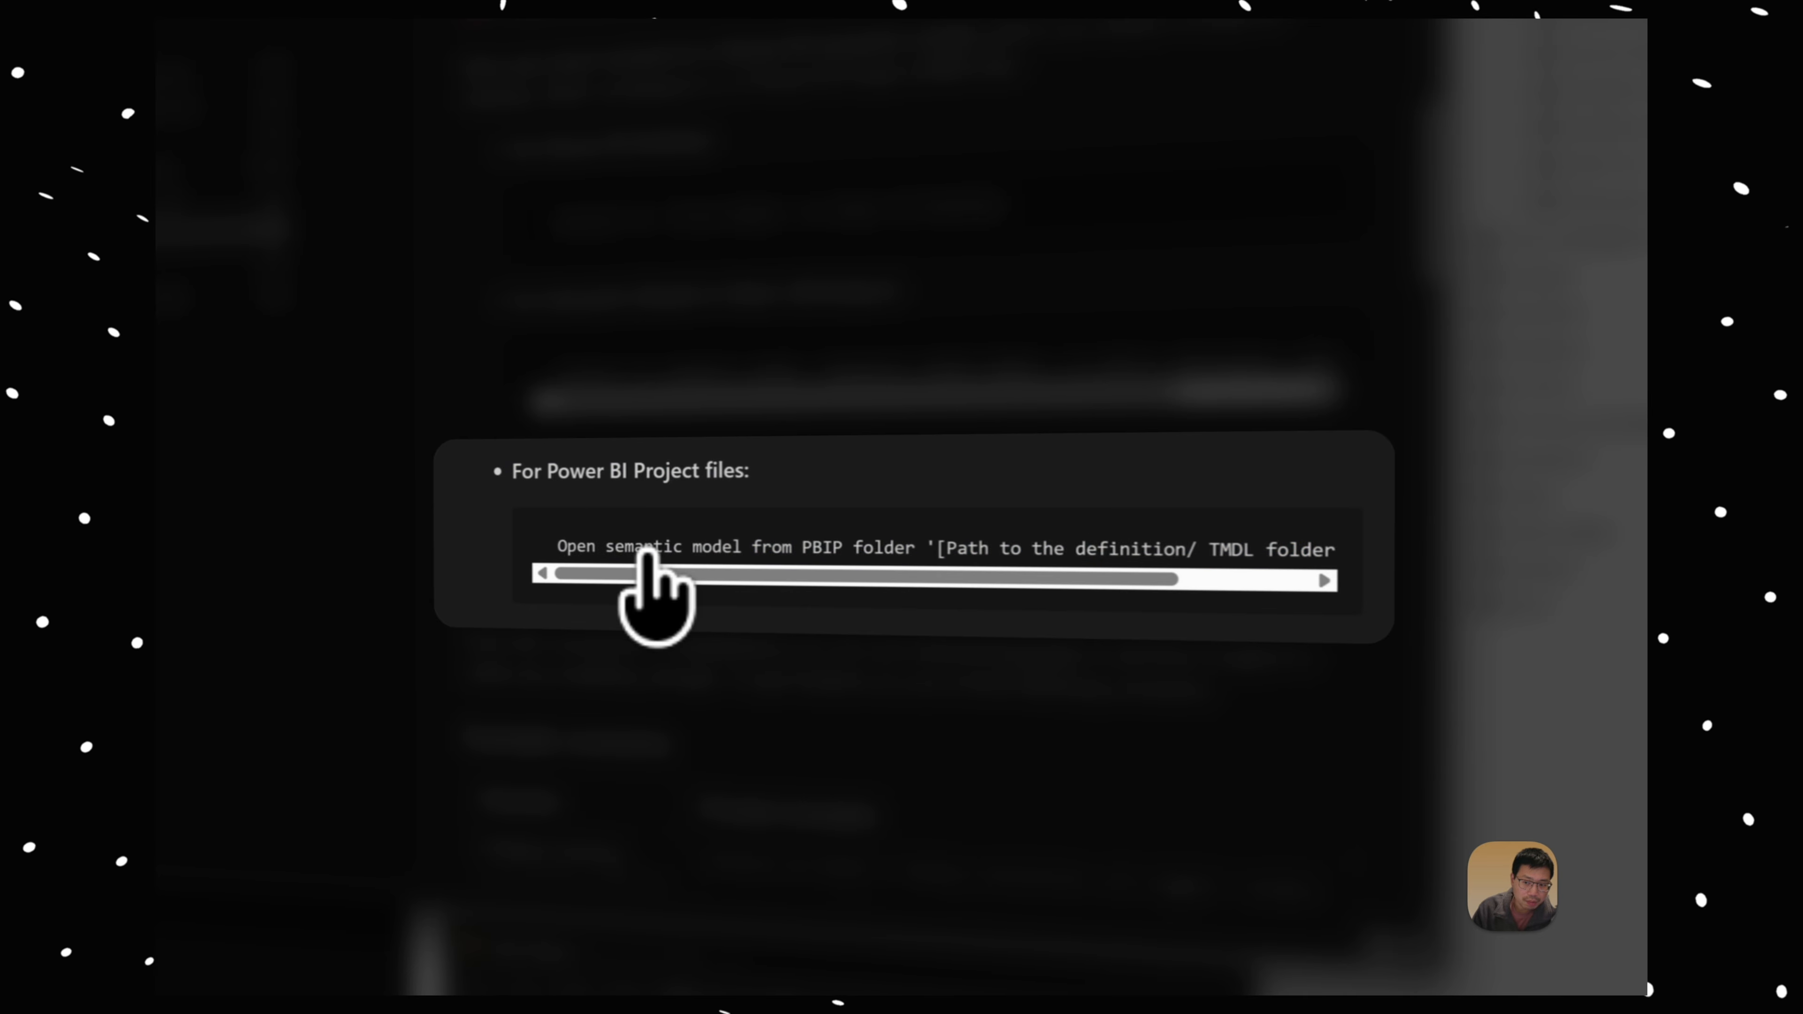
drag(512, 471, 927, 548)
click(634, 551)
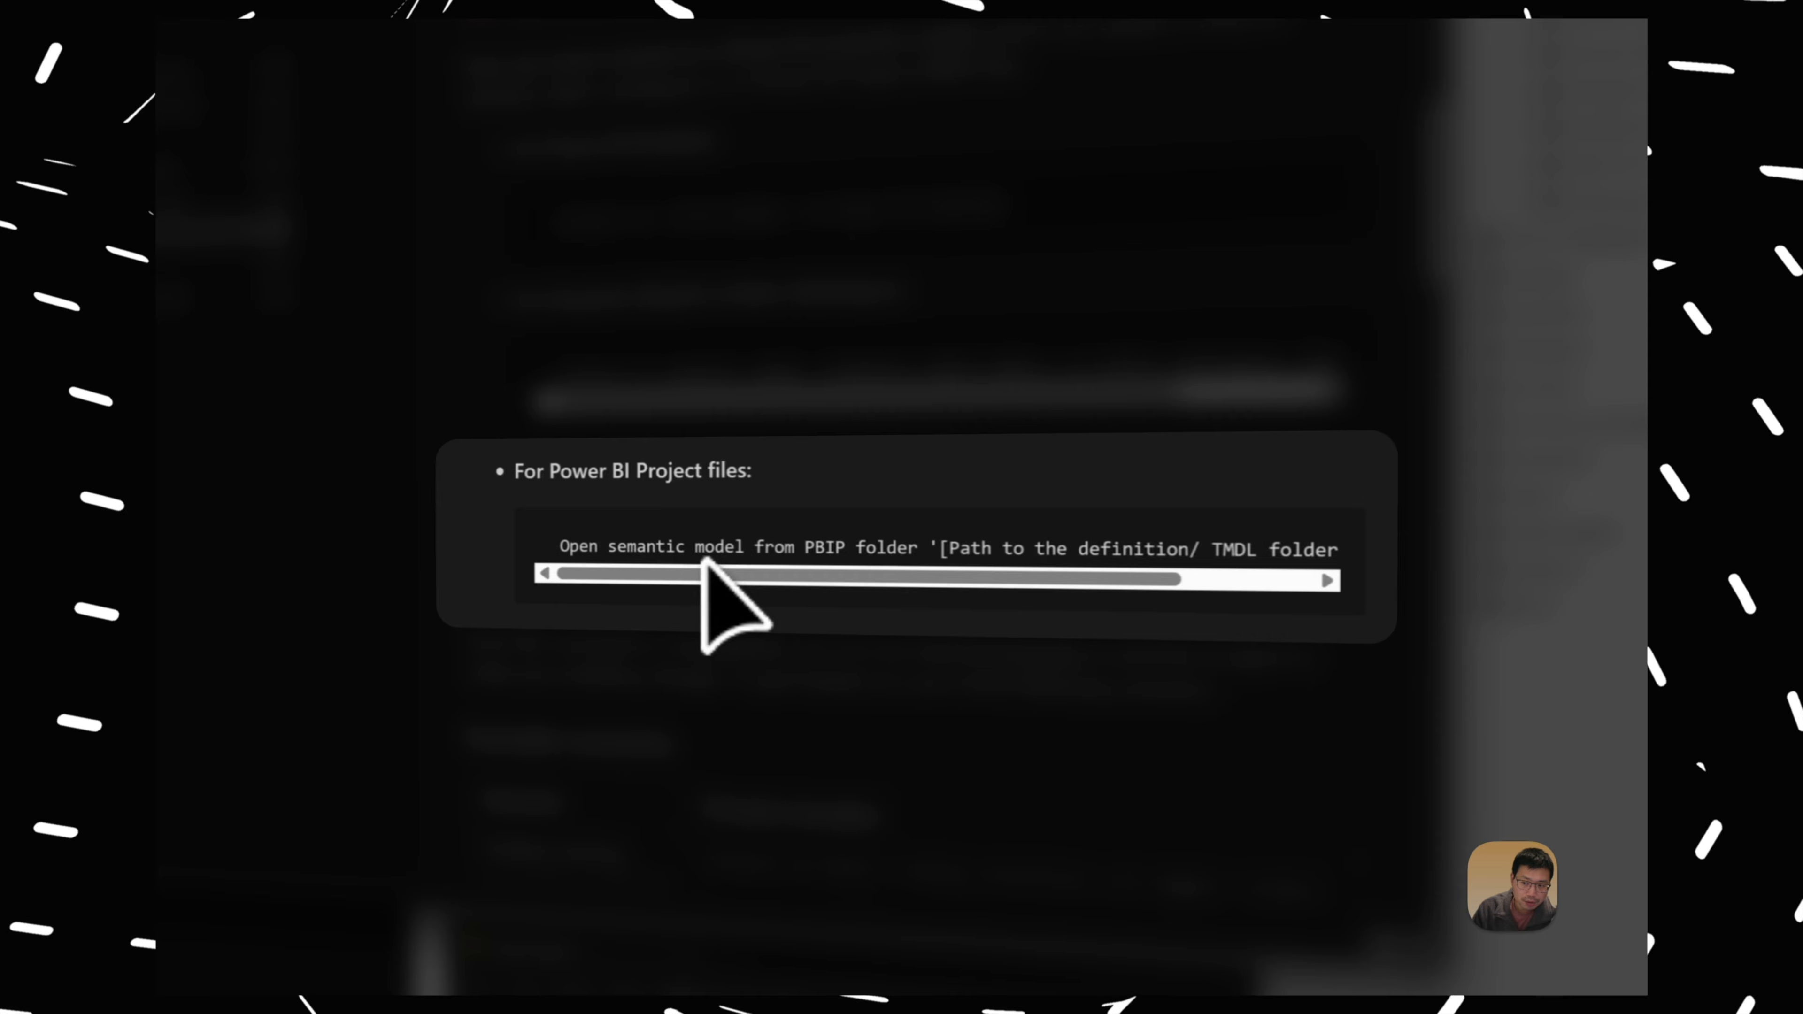
drag(696, 574, 990, 579)
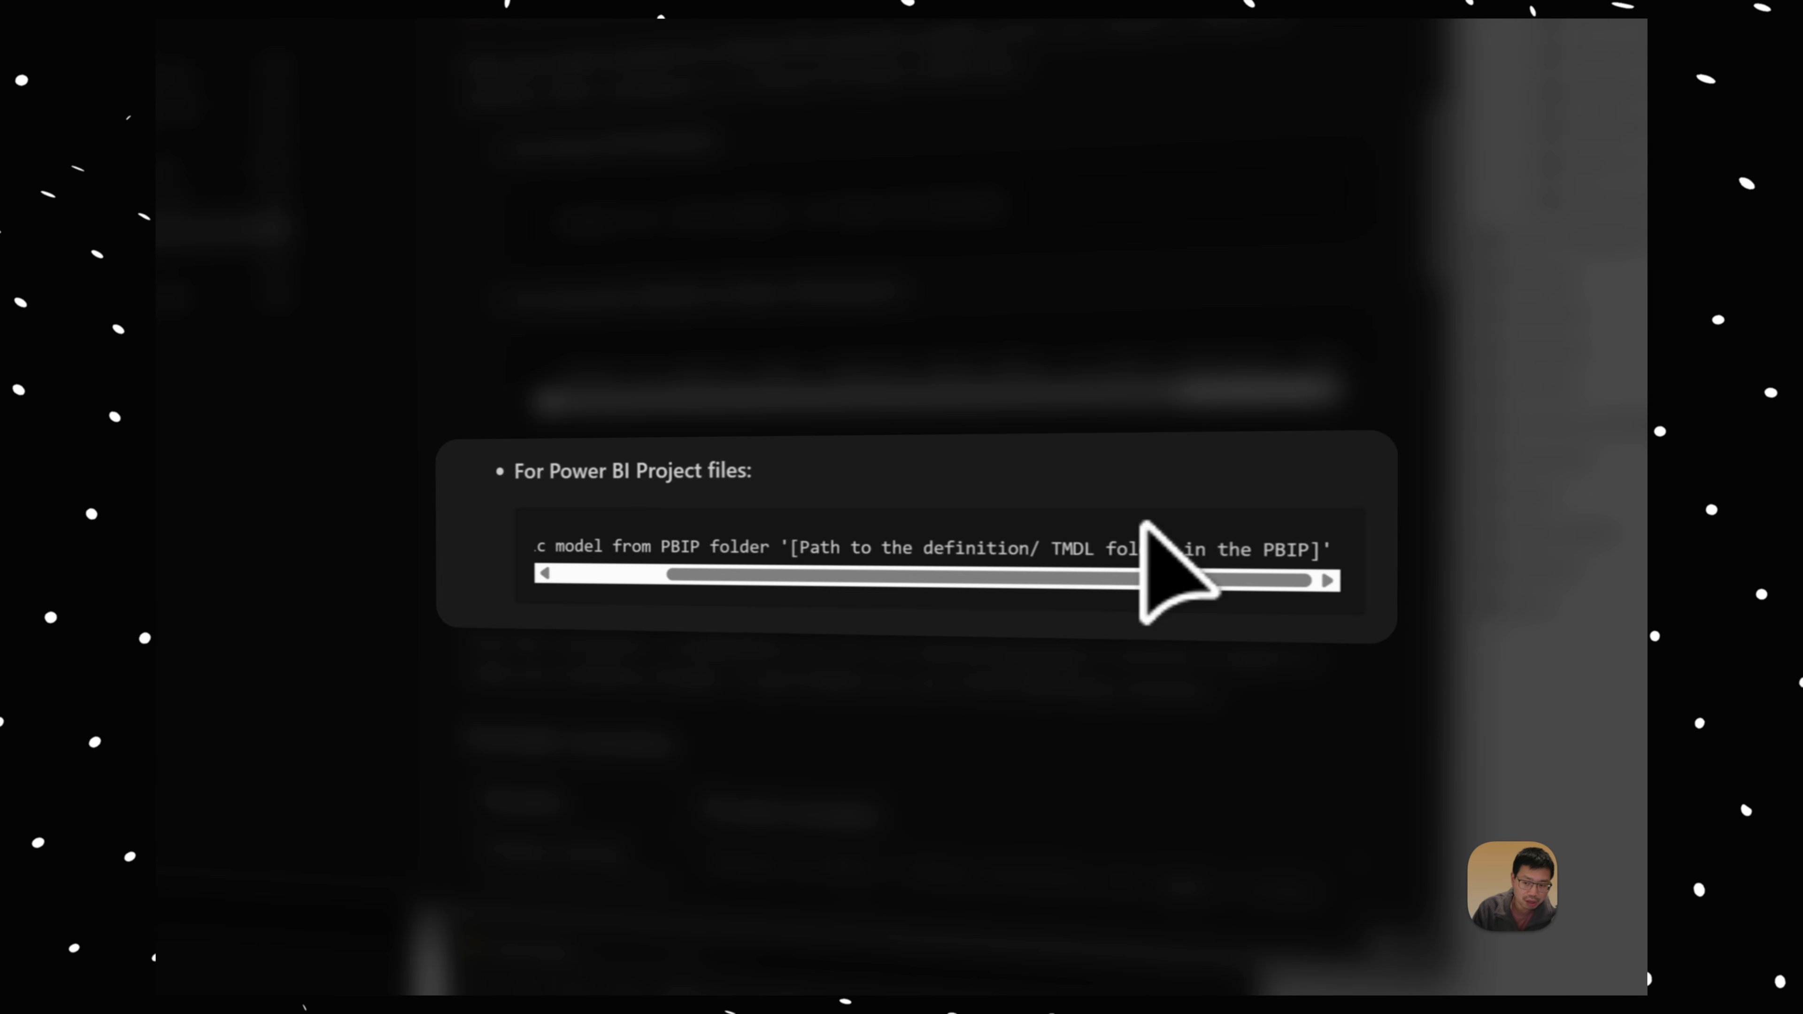
drag(1144, 527, 595, 548)
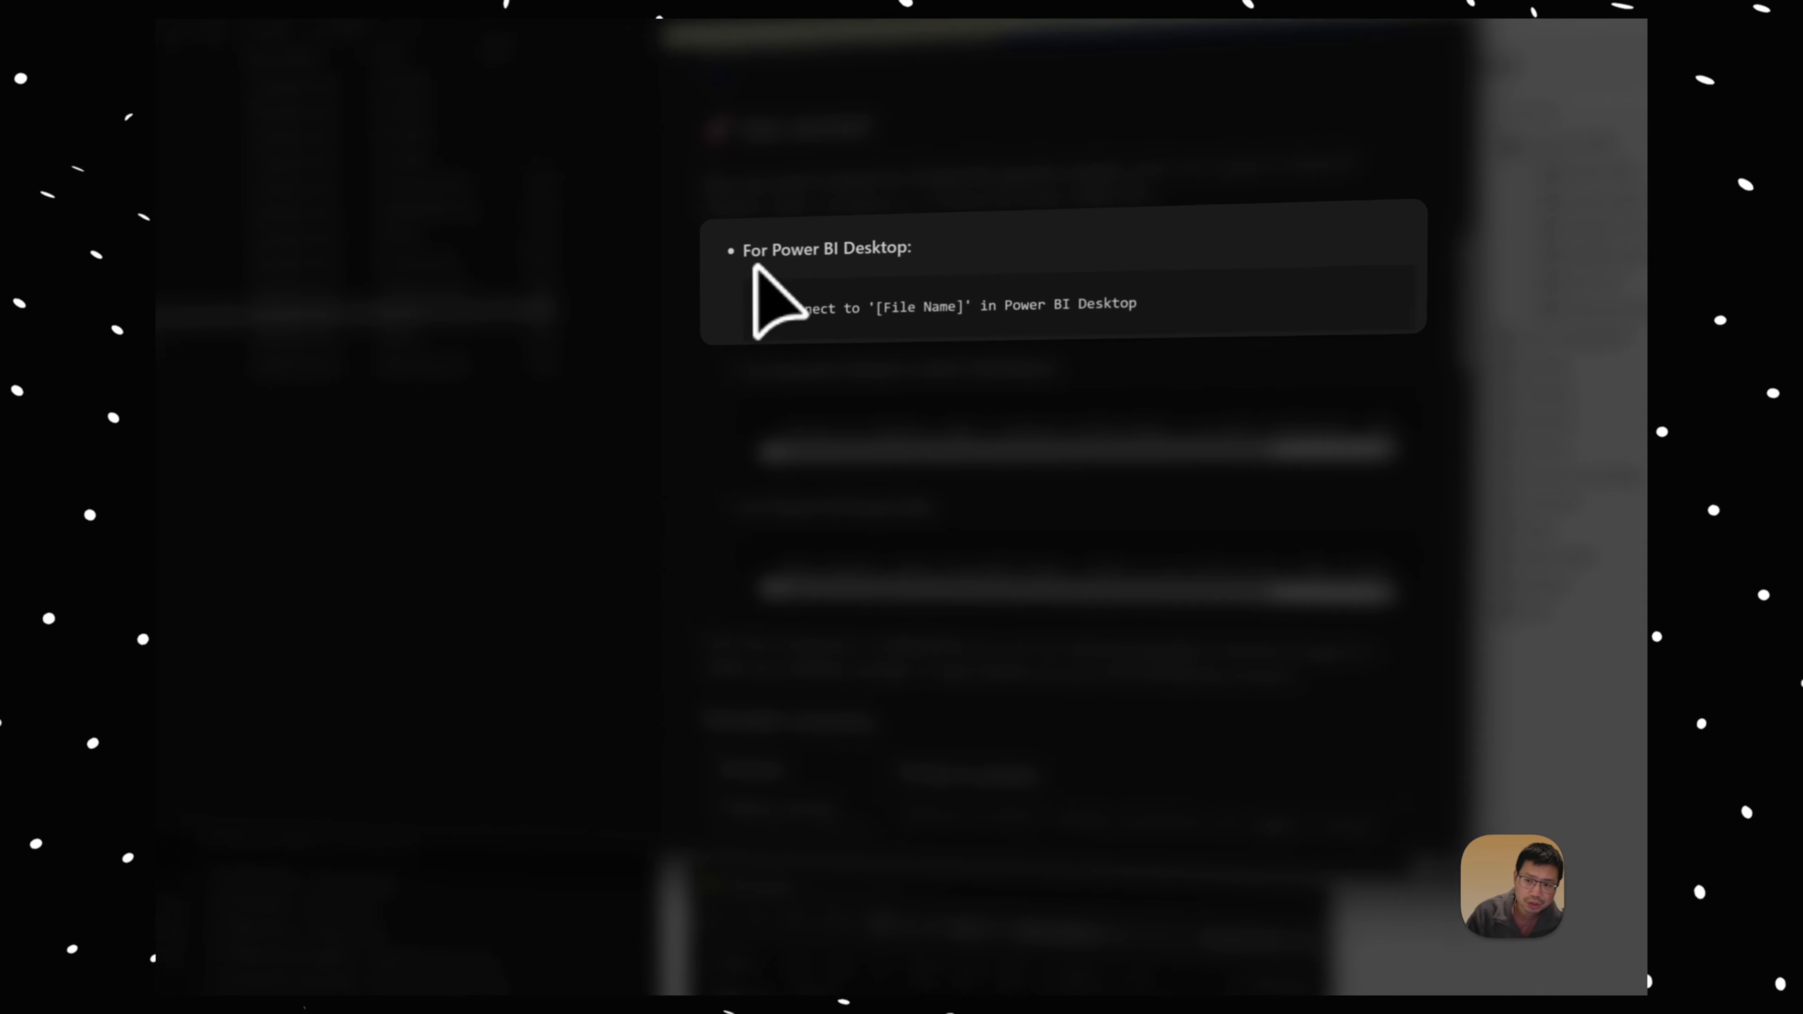
Step: Compare the README's Power BI Desktop connection prompt with its Power BI Project files prompt
drag(1045, 276, 1310, 312)
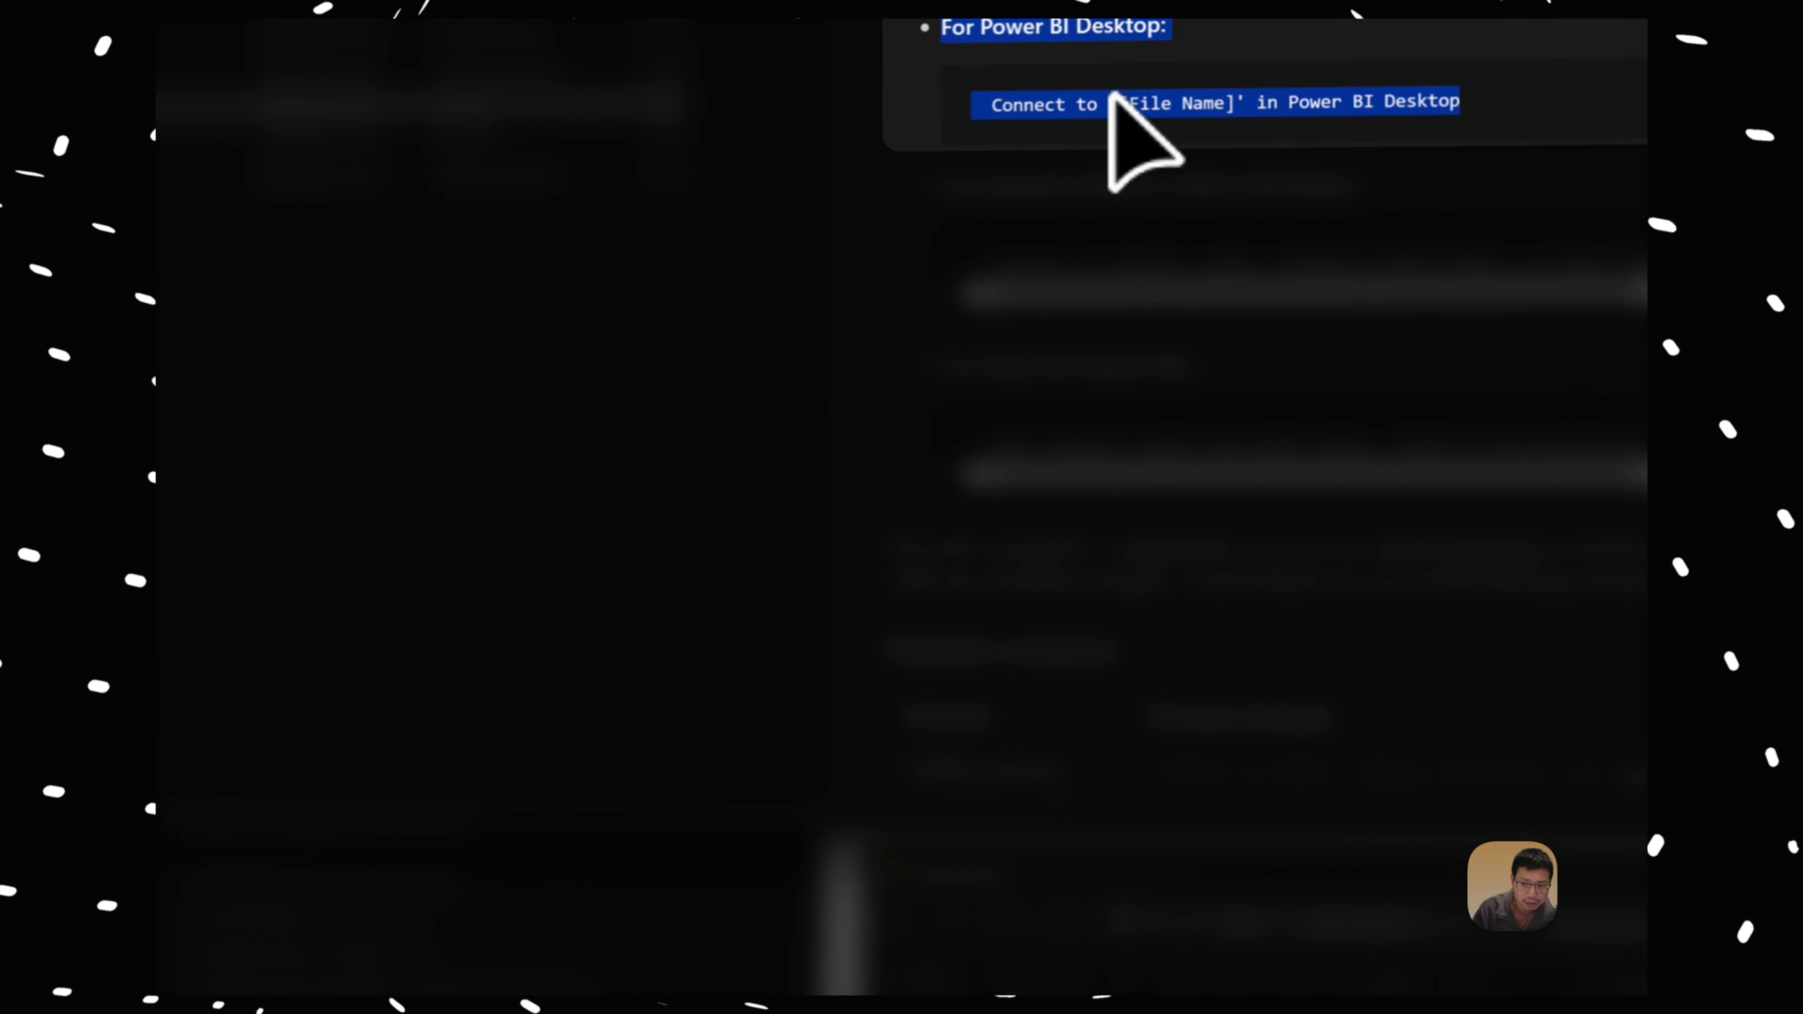
click(1111, 94)
drag(946, 31, 1257, 90)
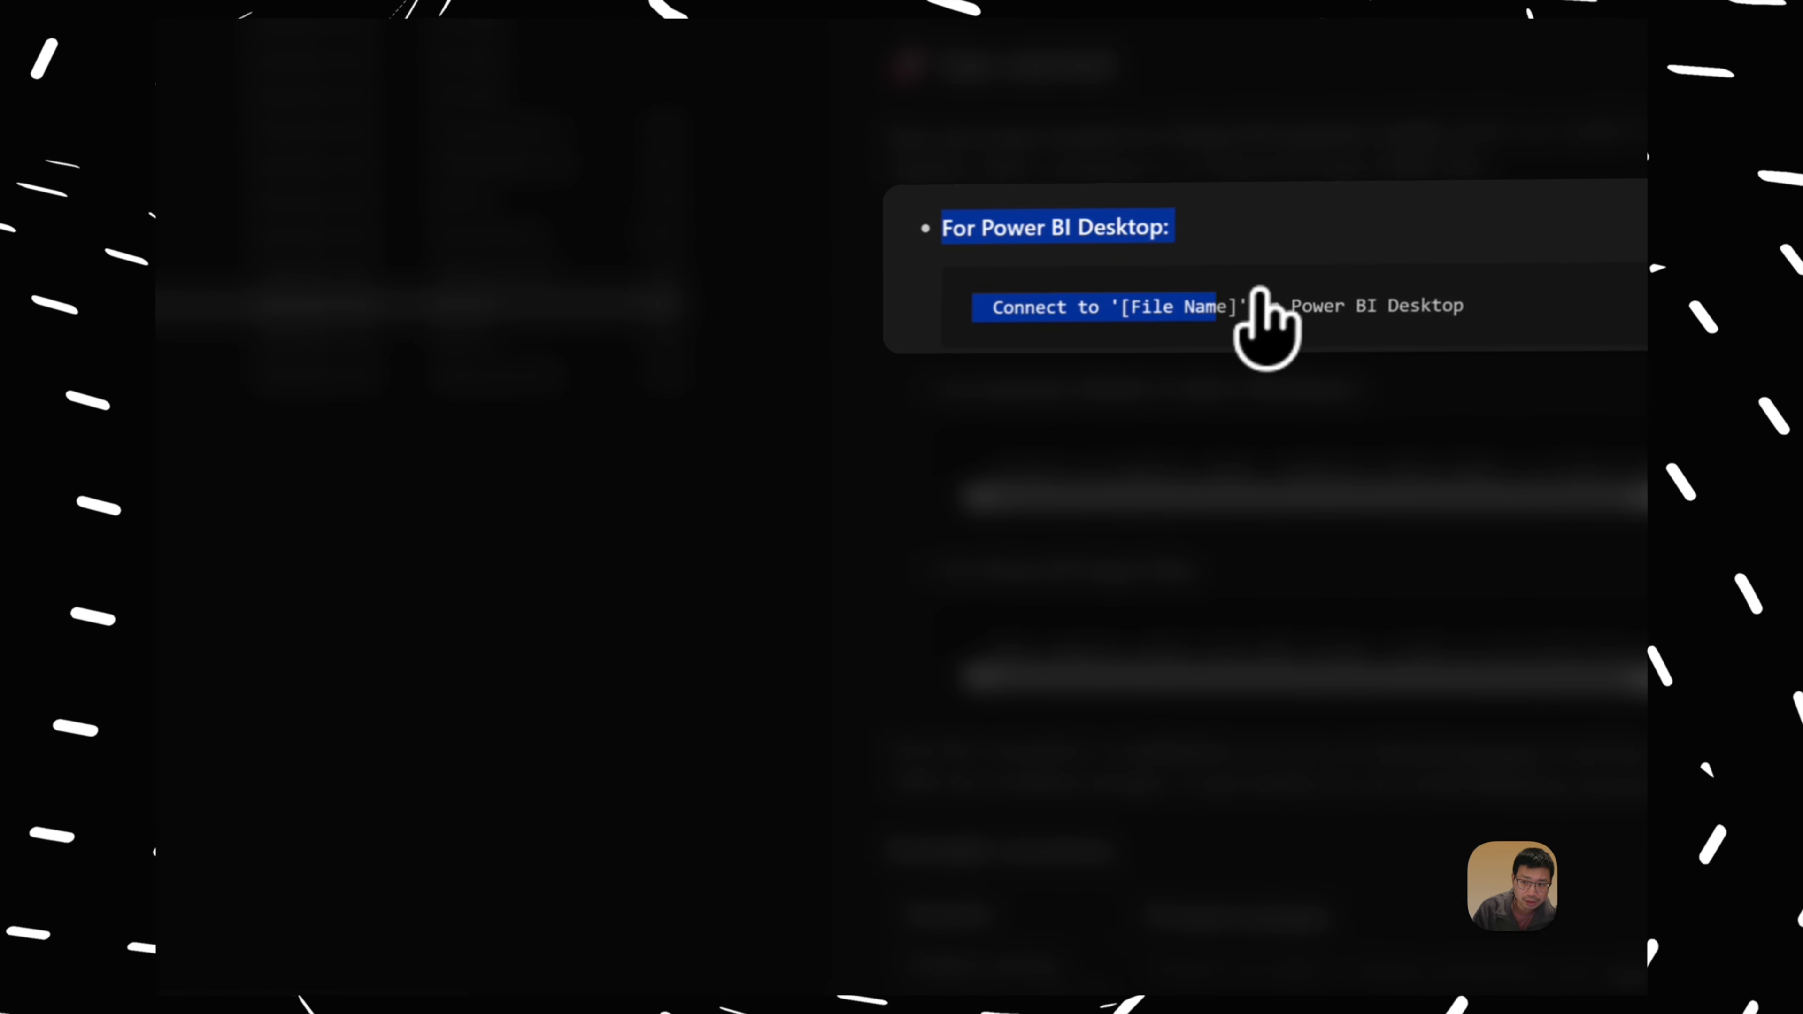
drag(1261, 289, 1484, 310)
click(880, 314)
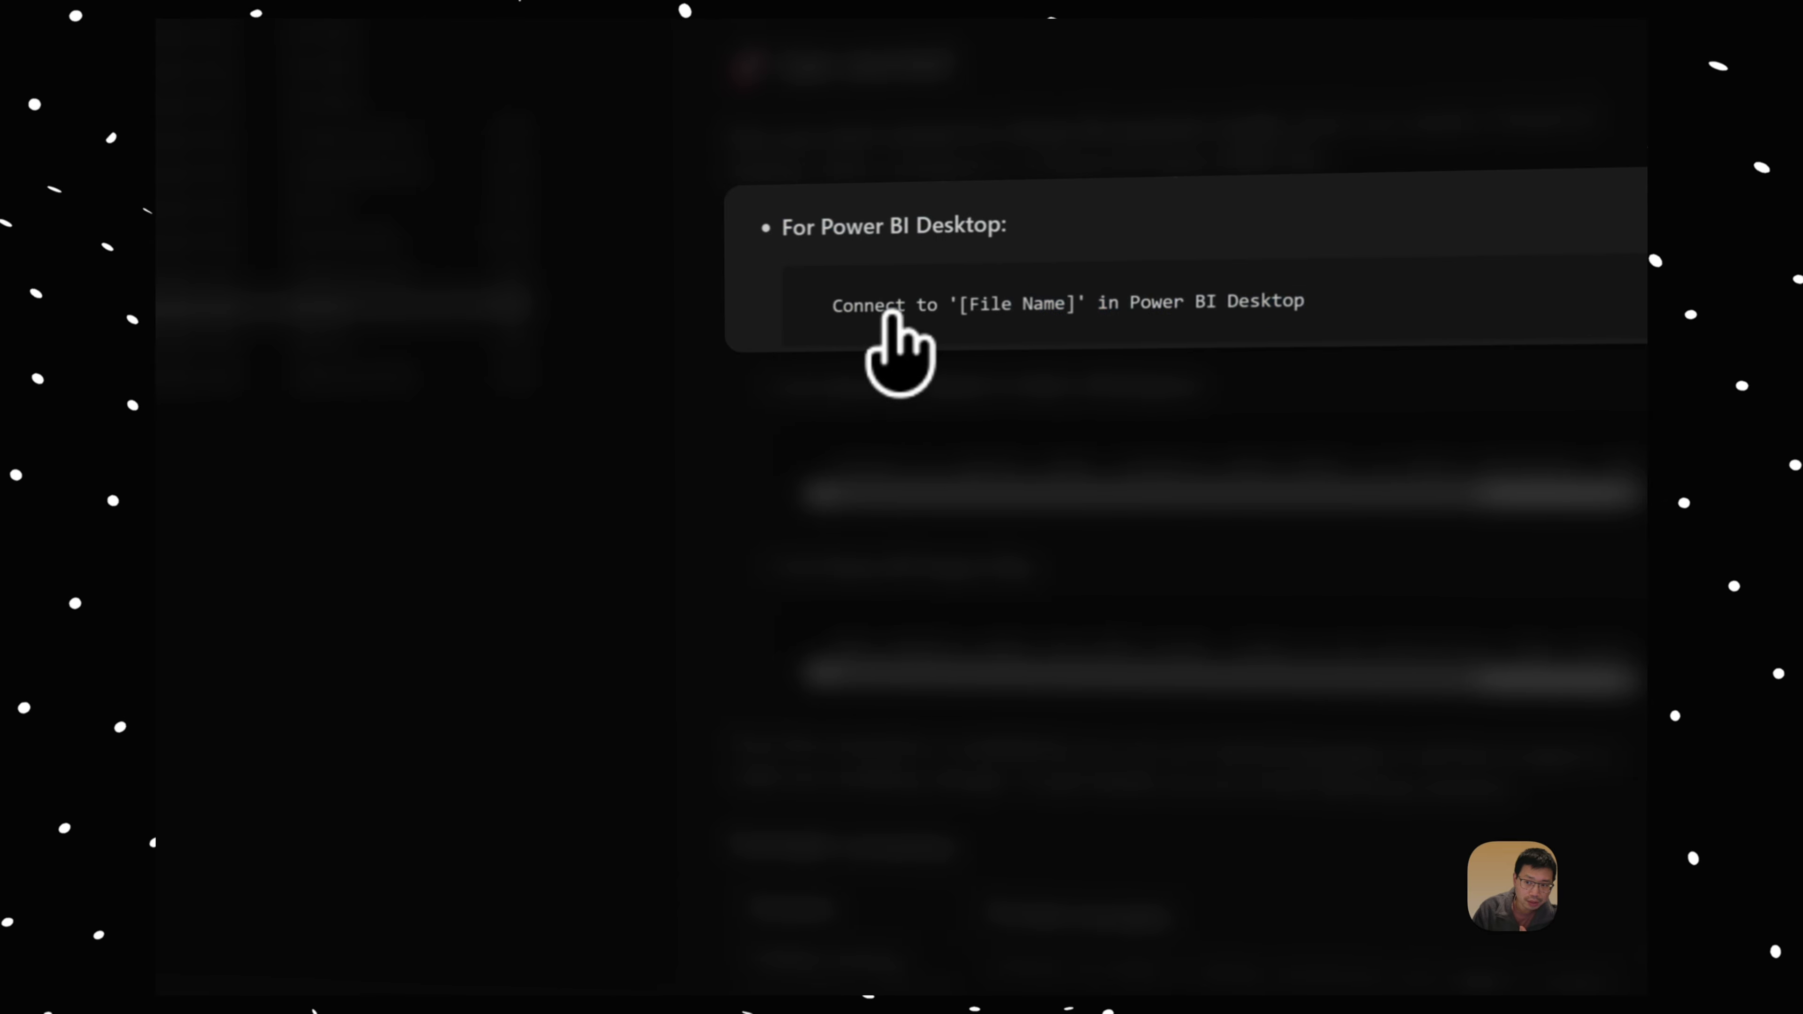
drag(1131, 304, 1314, 302)
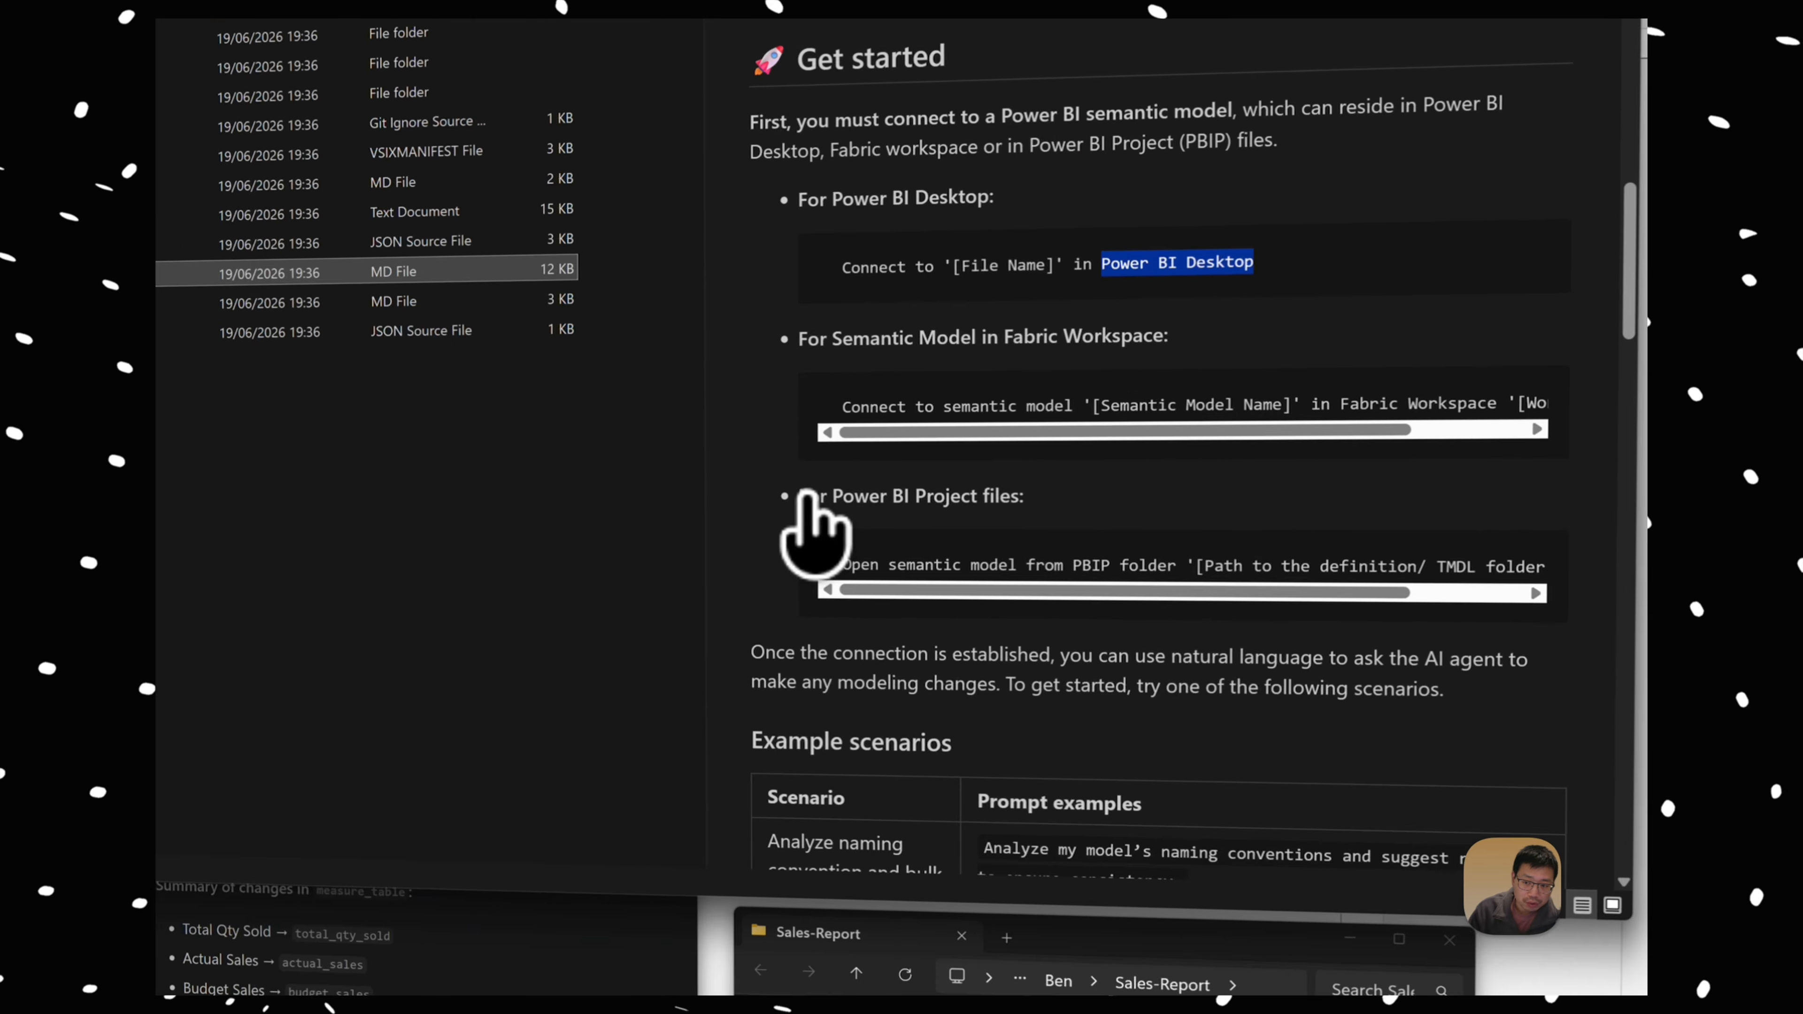
drag(1065, 460, 1464, 493)
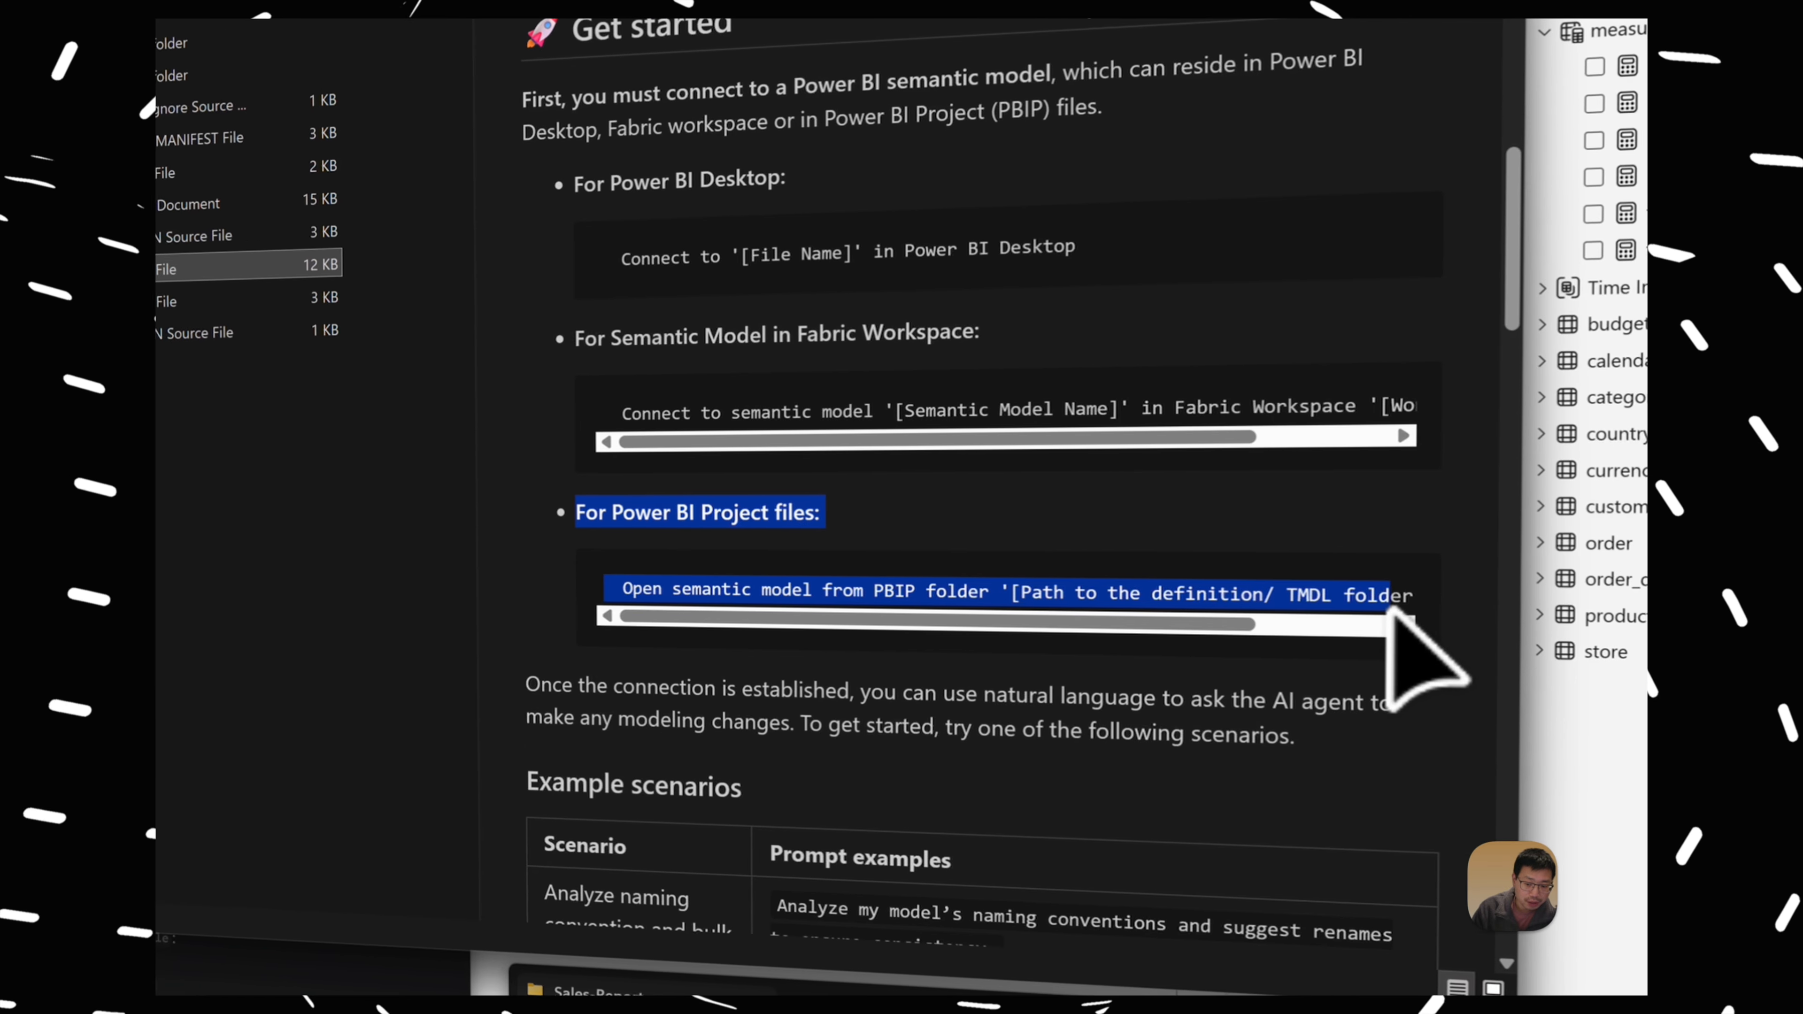
Step: Review the chat agent's live connection steps from the original request alongside the README's Power BI Desktop prompt
scroll(839, 672, up, 15)
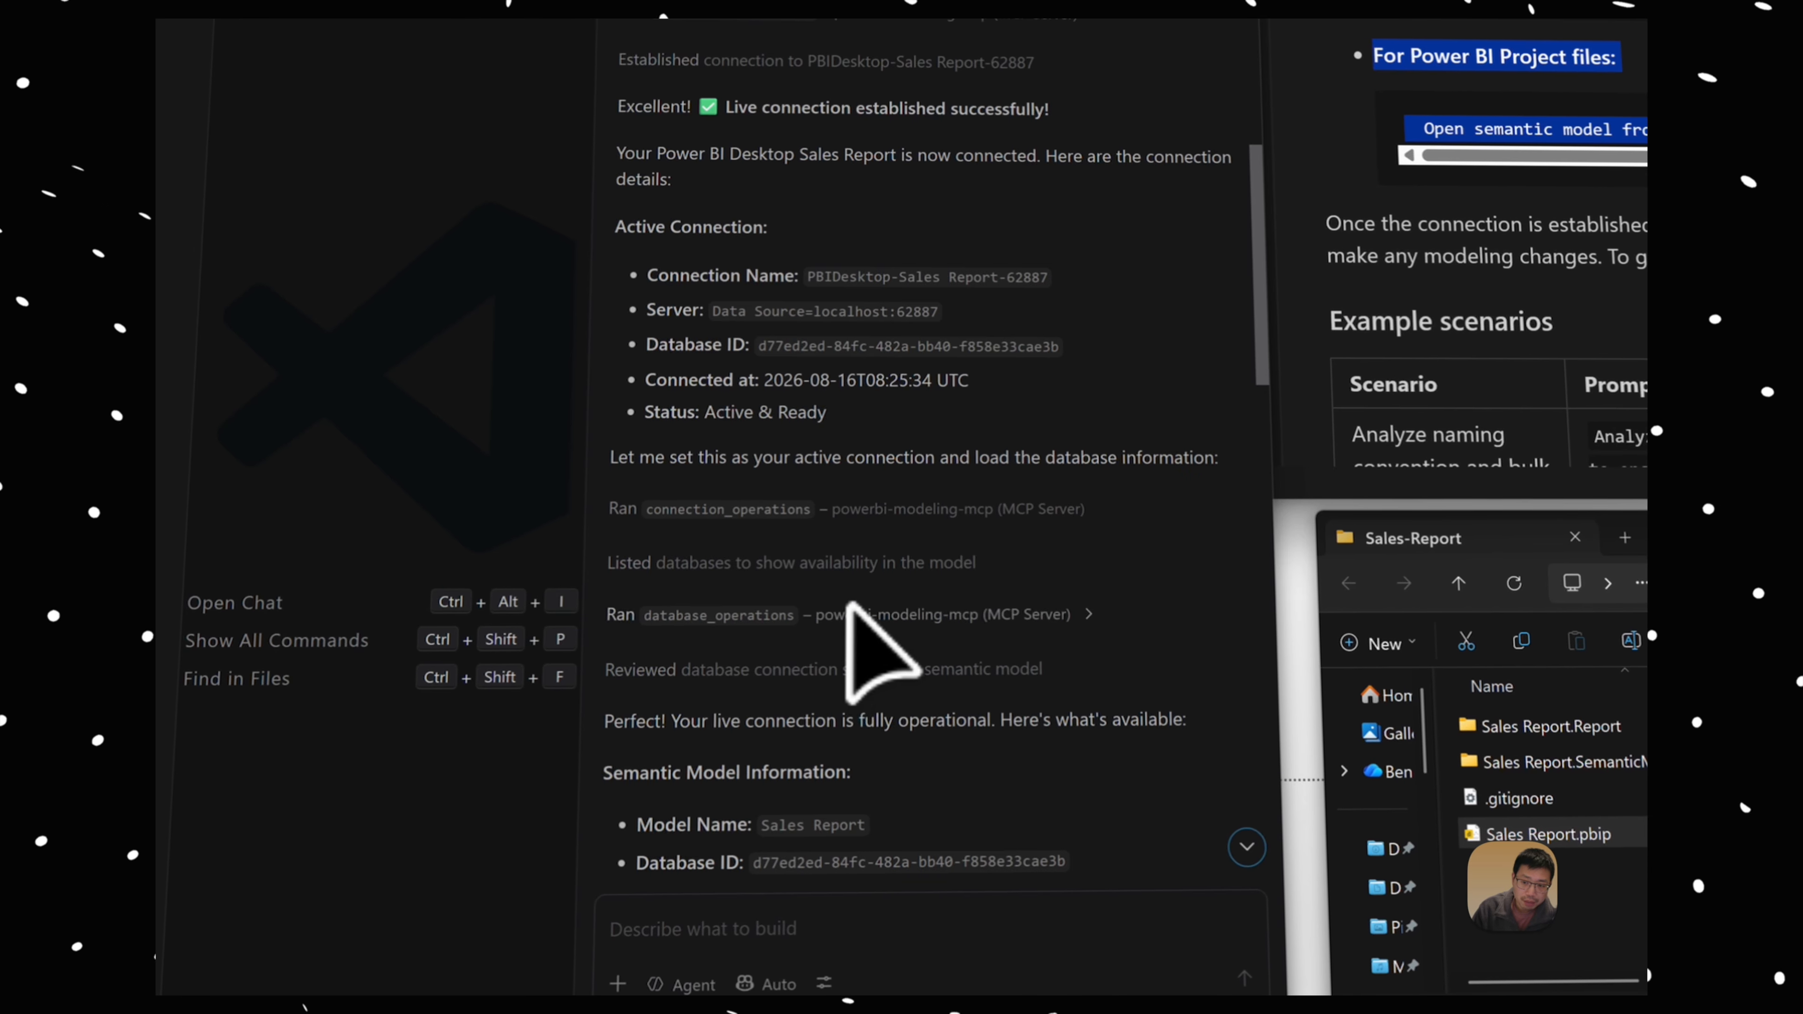
scroll(850, 604, up, 10)
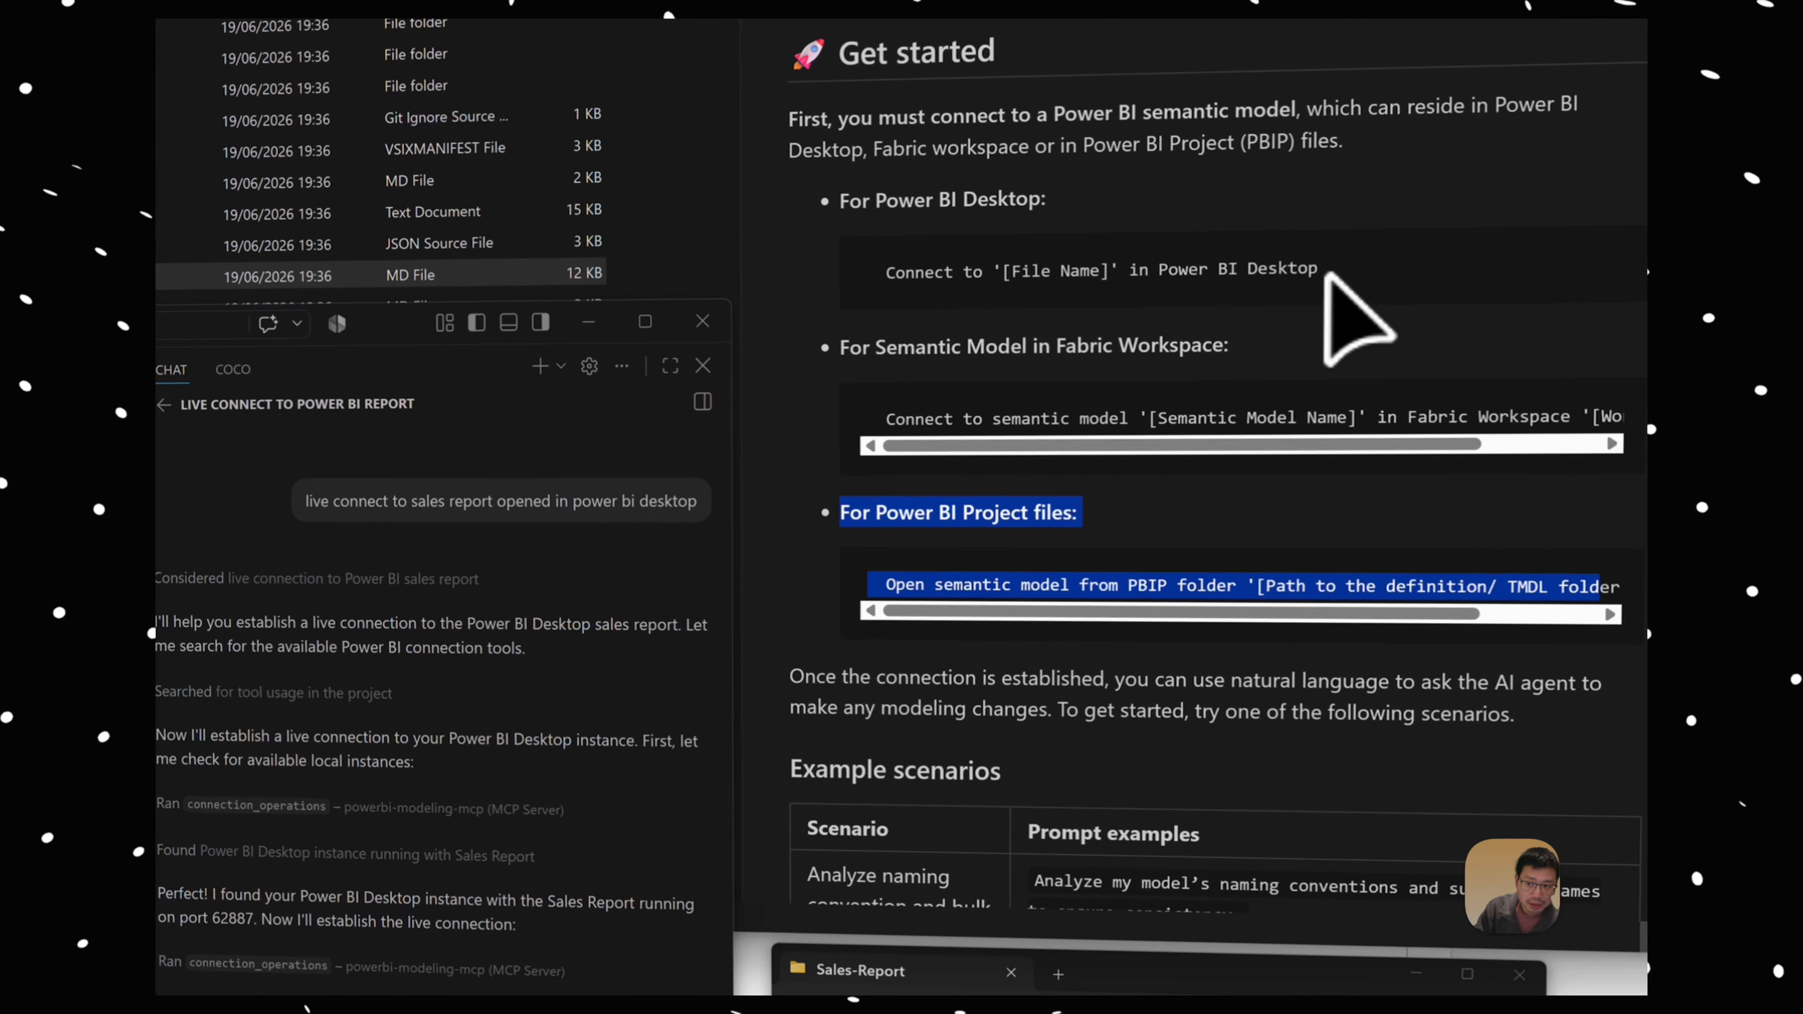
drag(1306, 315, 1041, 273)
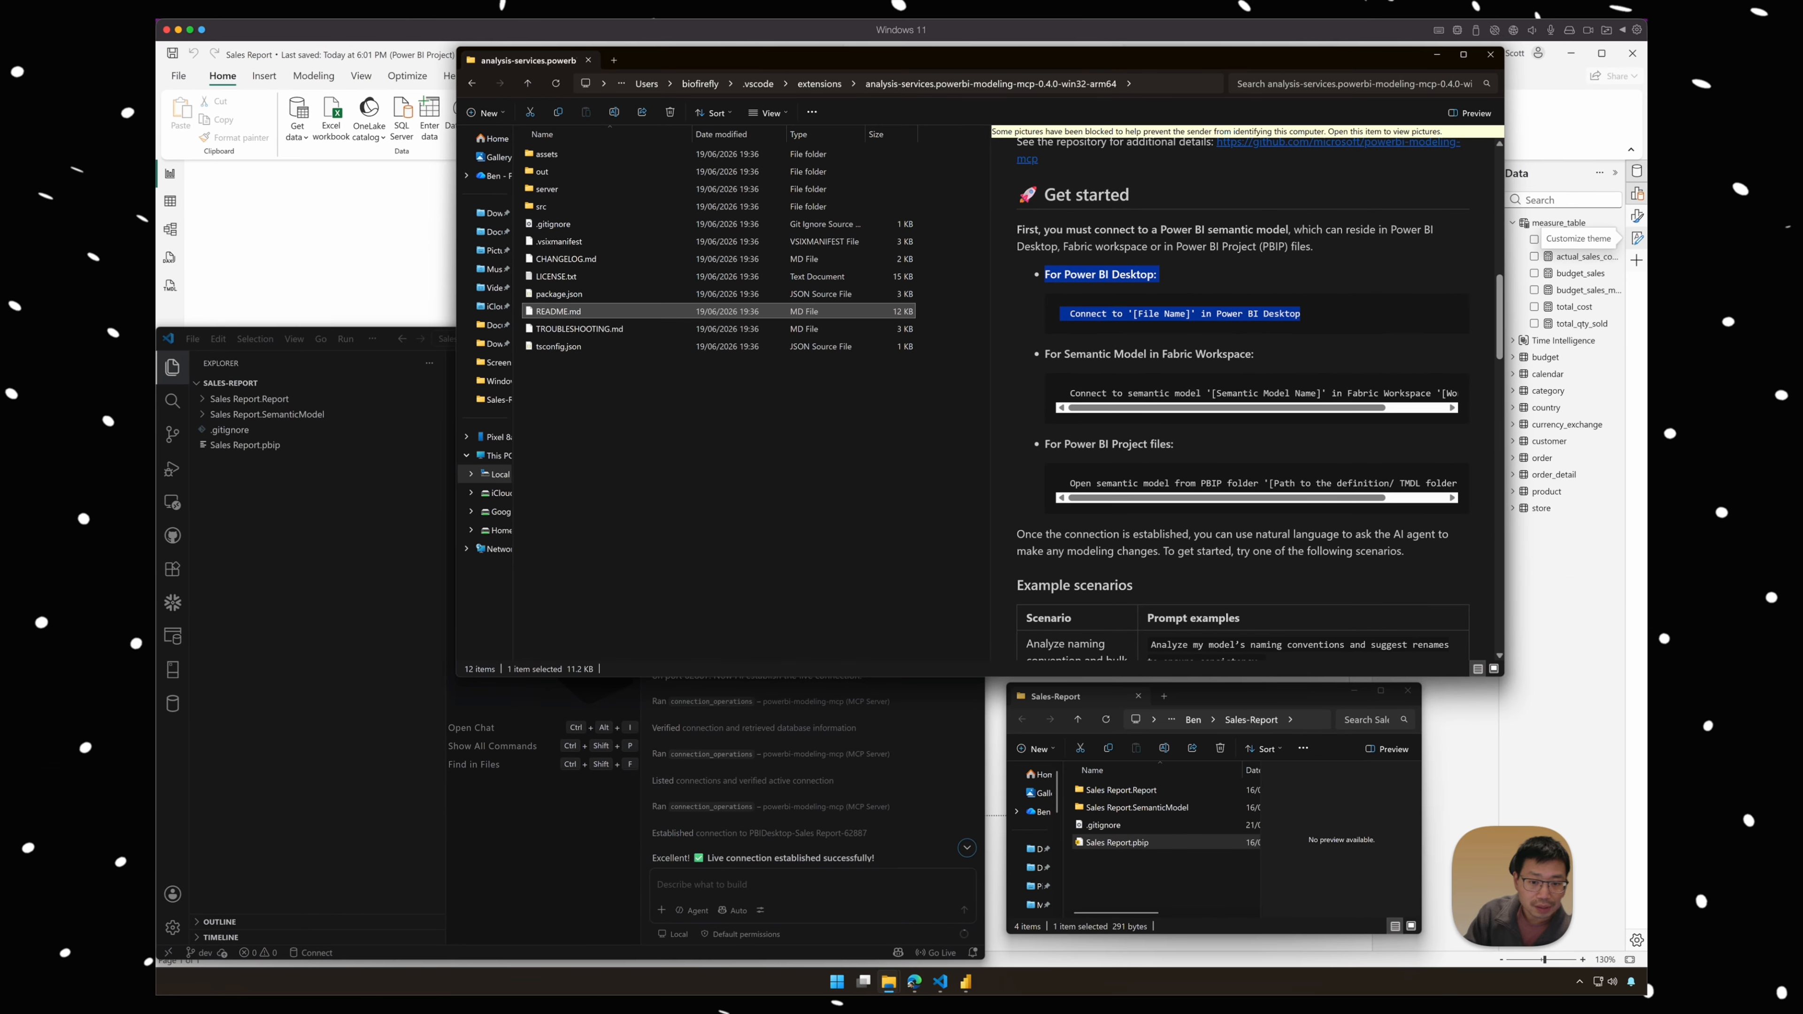
click(815, 888)
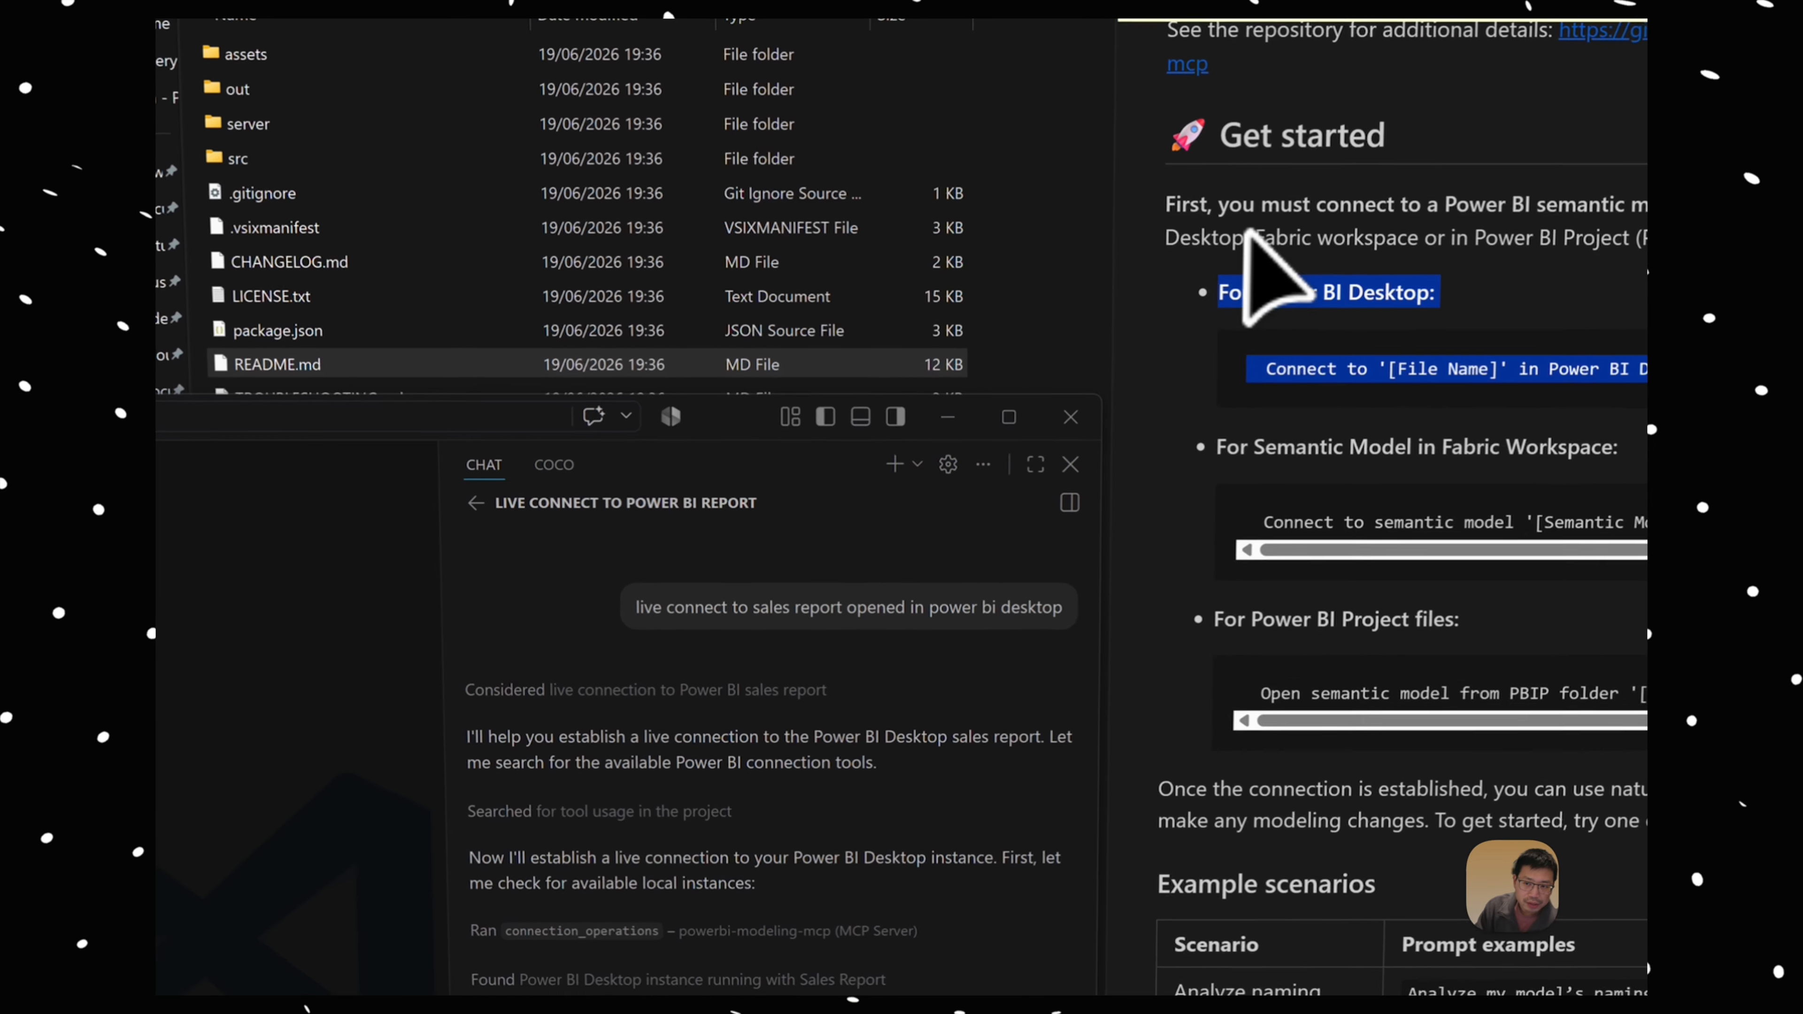
Step: Review the README's whole Get started section, from the semantic model requirement through all three connection options to the natural-language guidance
click(1021, 231)
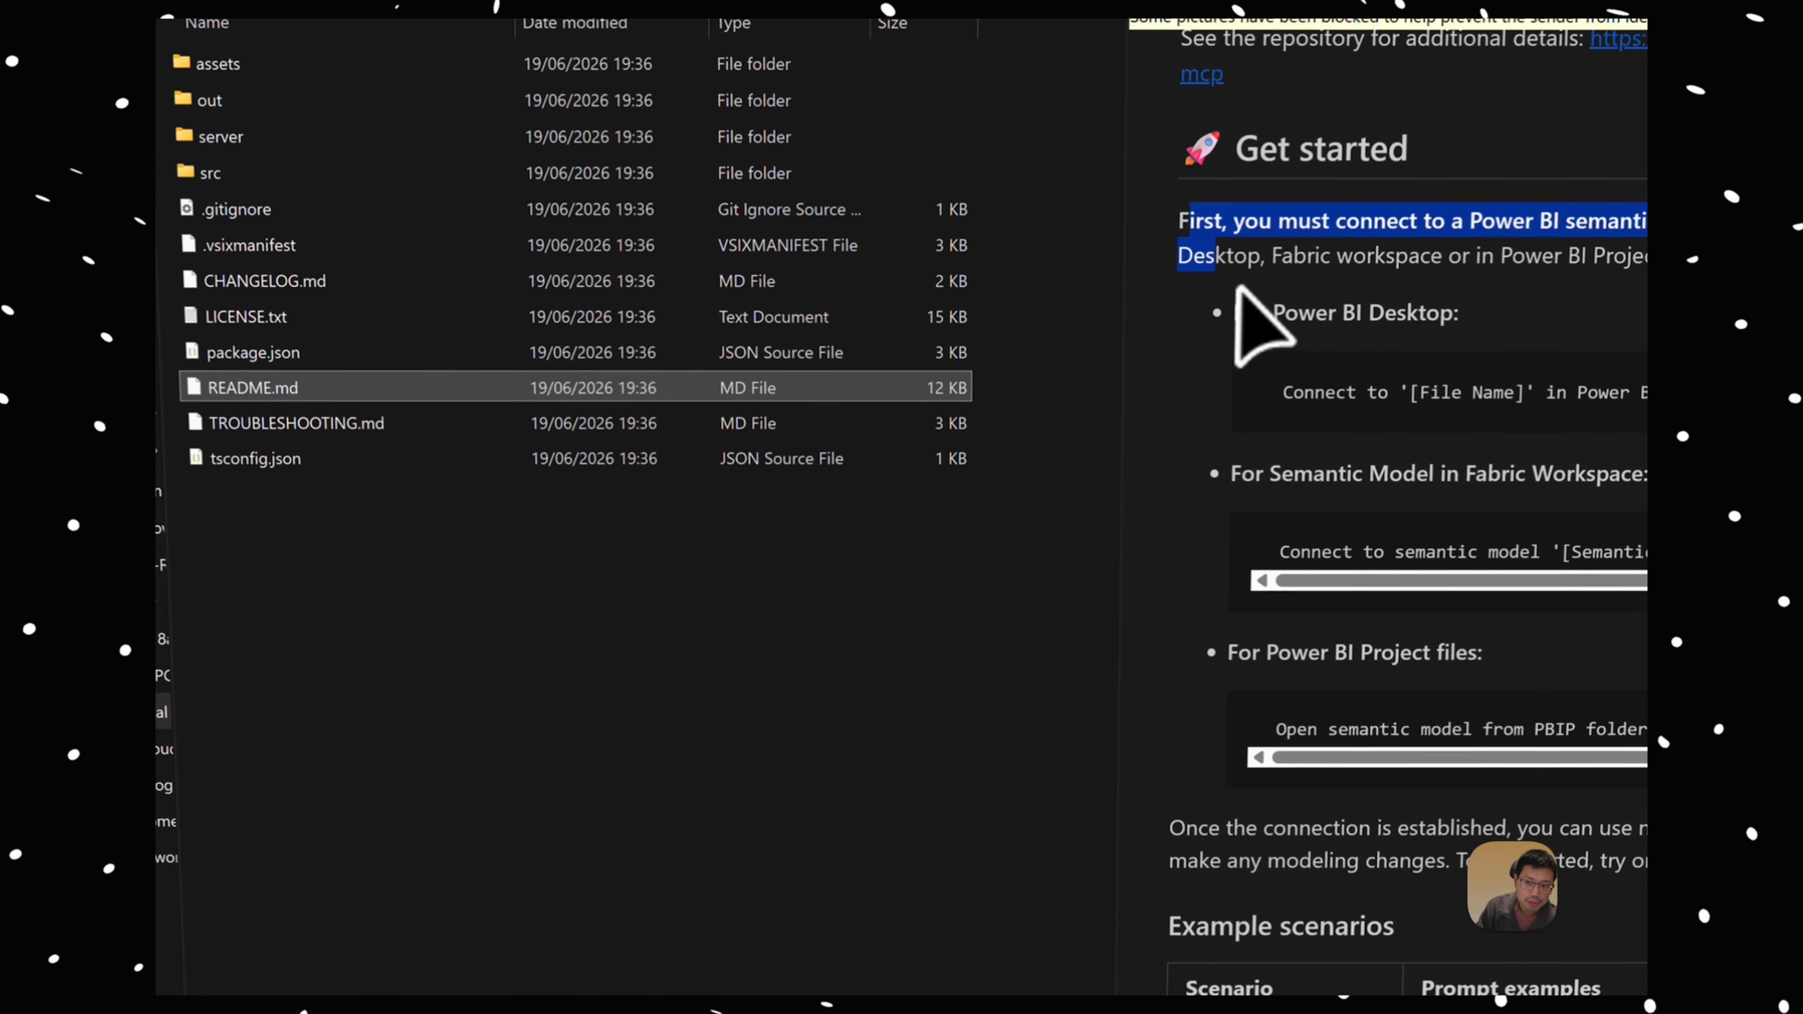
drag(1239, 290, 1413, 880)
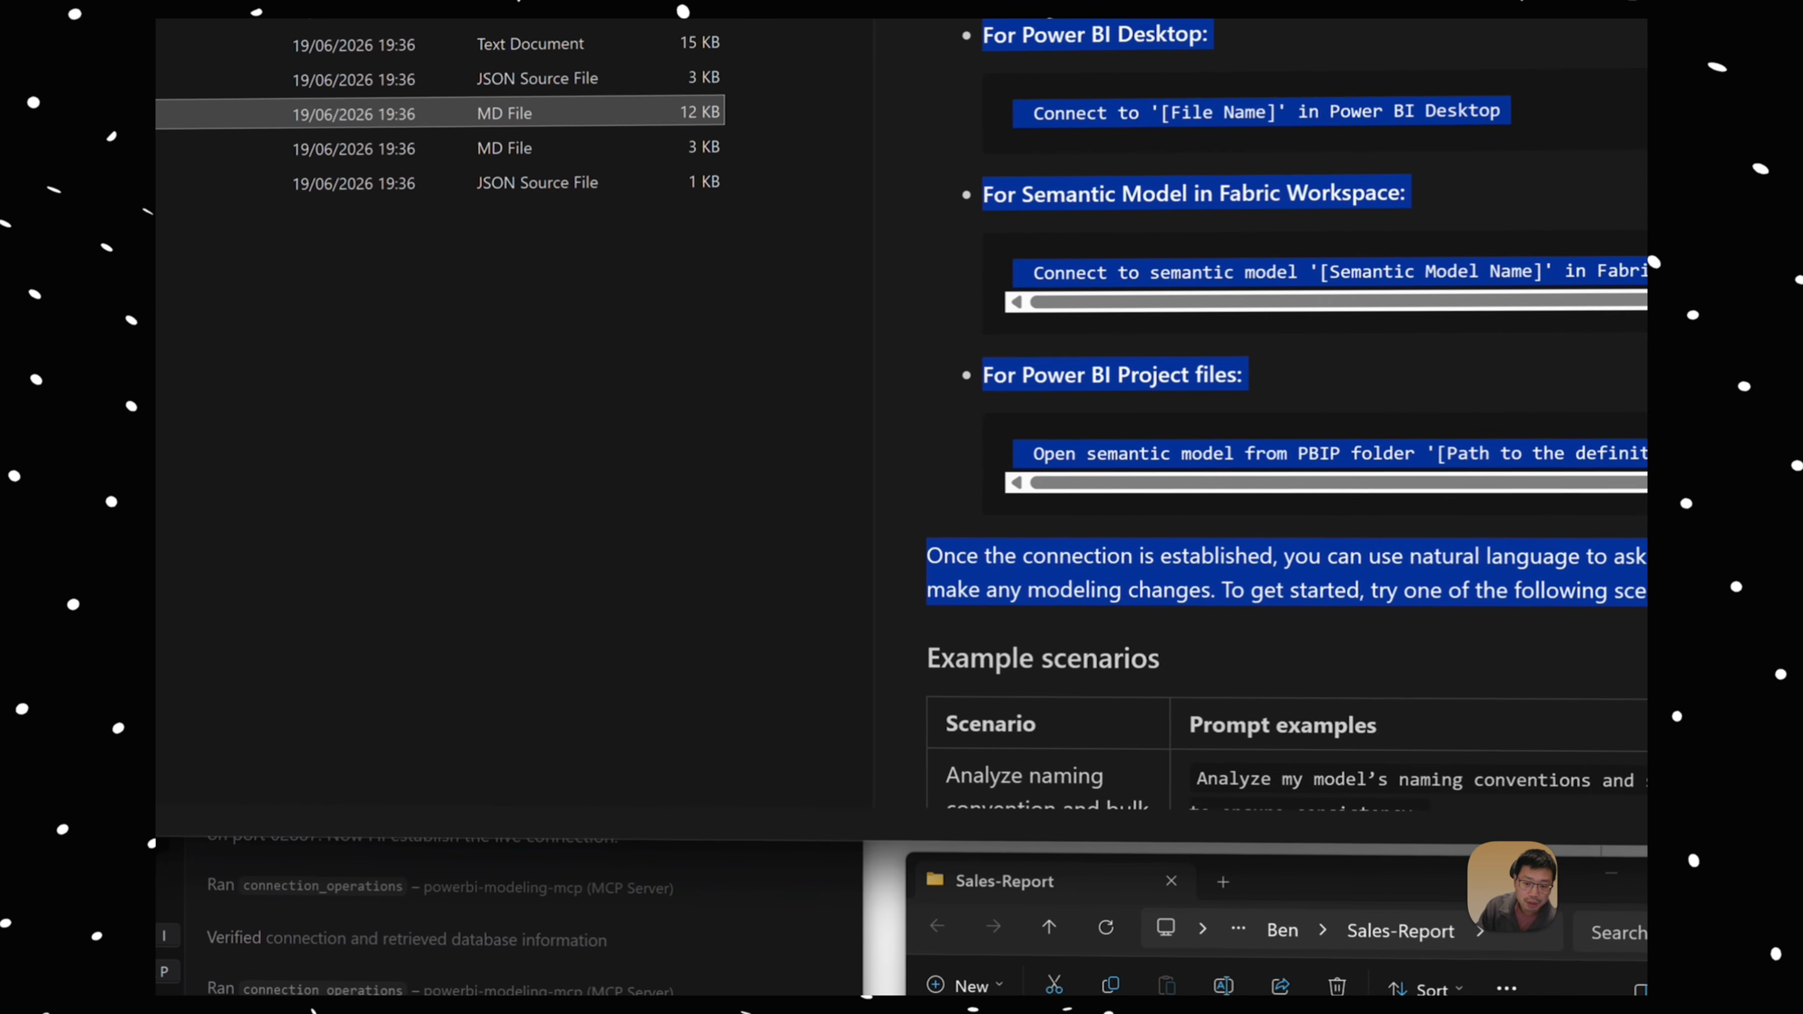
click(487, 936)
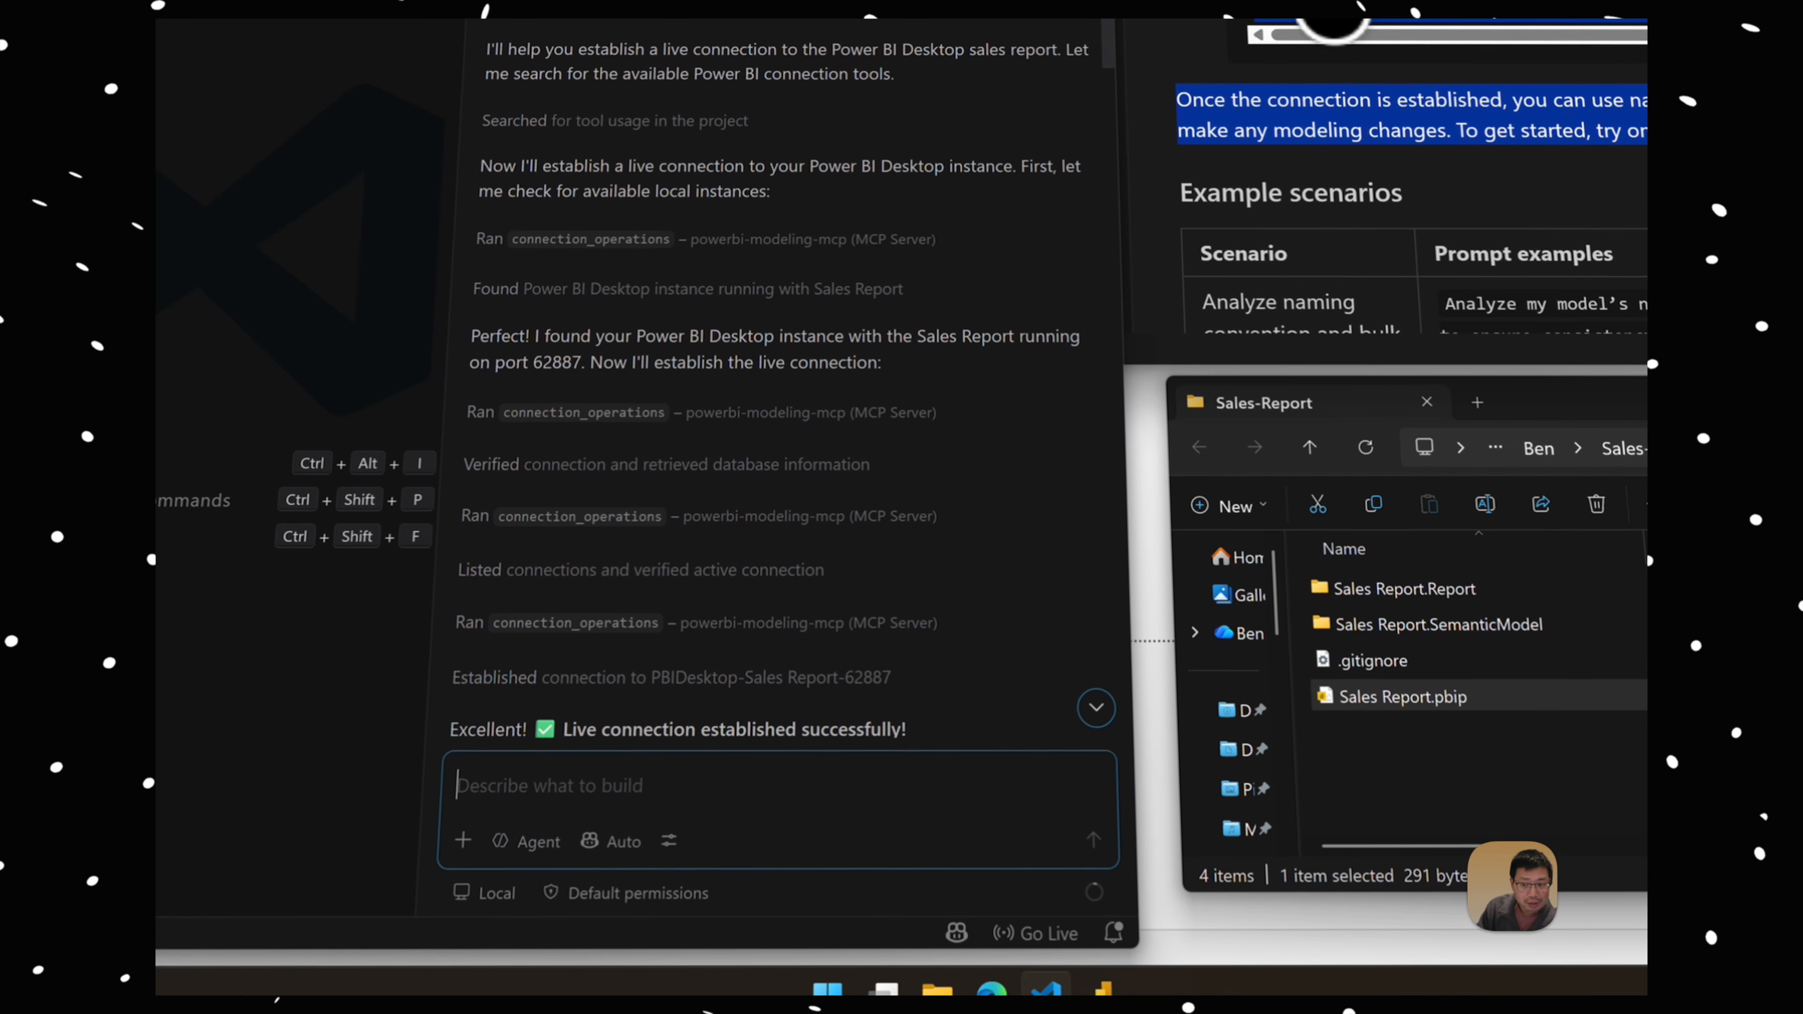
click(392, 126)
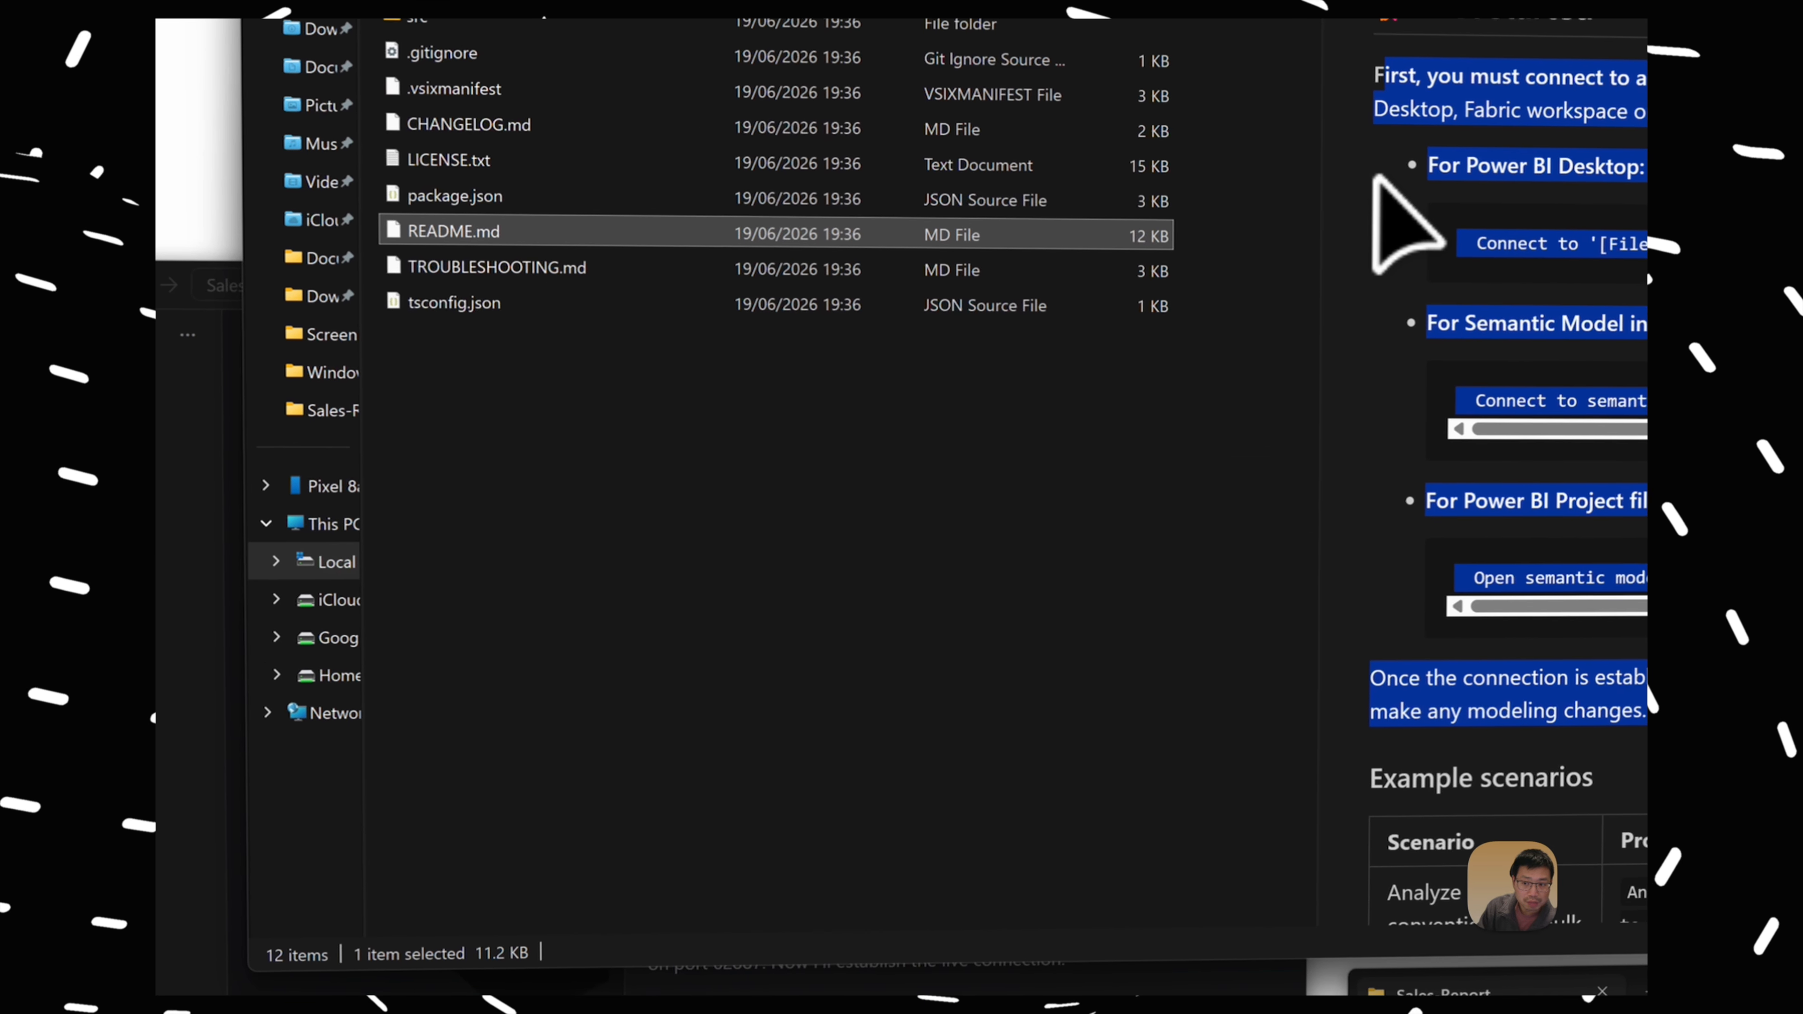
click(1379, 83)
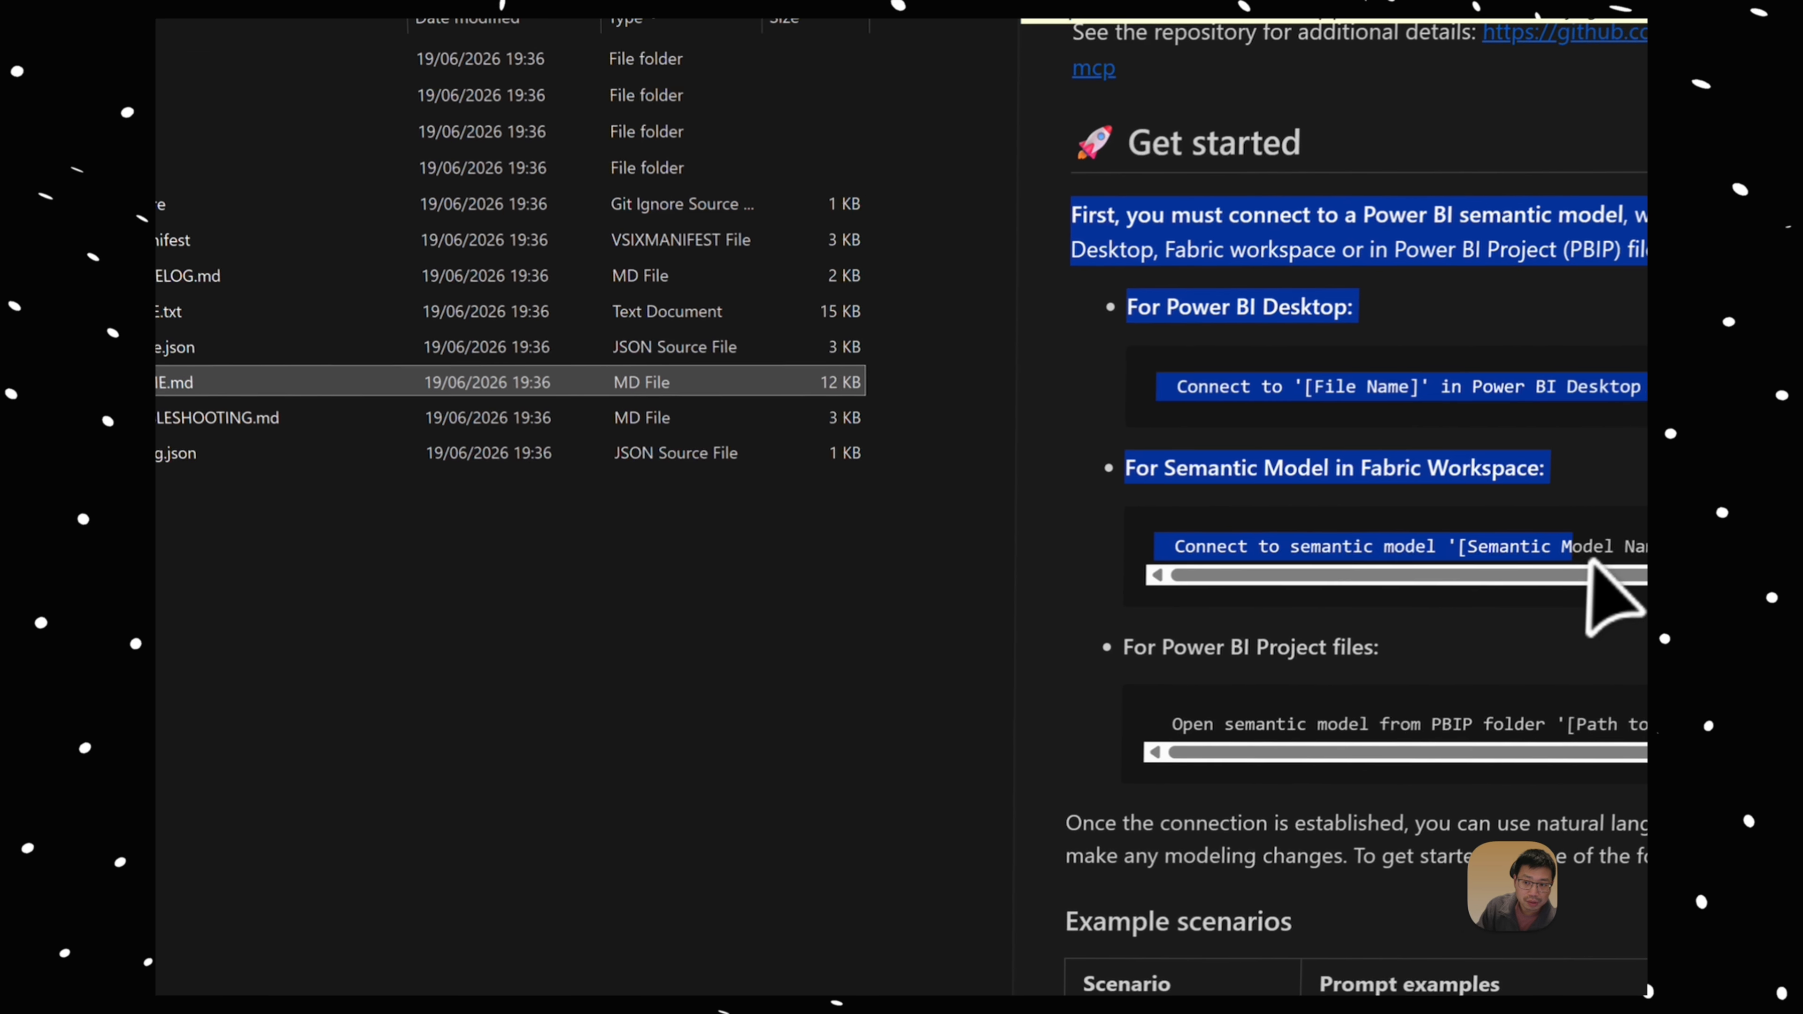
drag(1591, 562, 1534, 799)
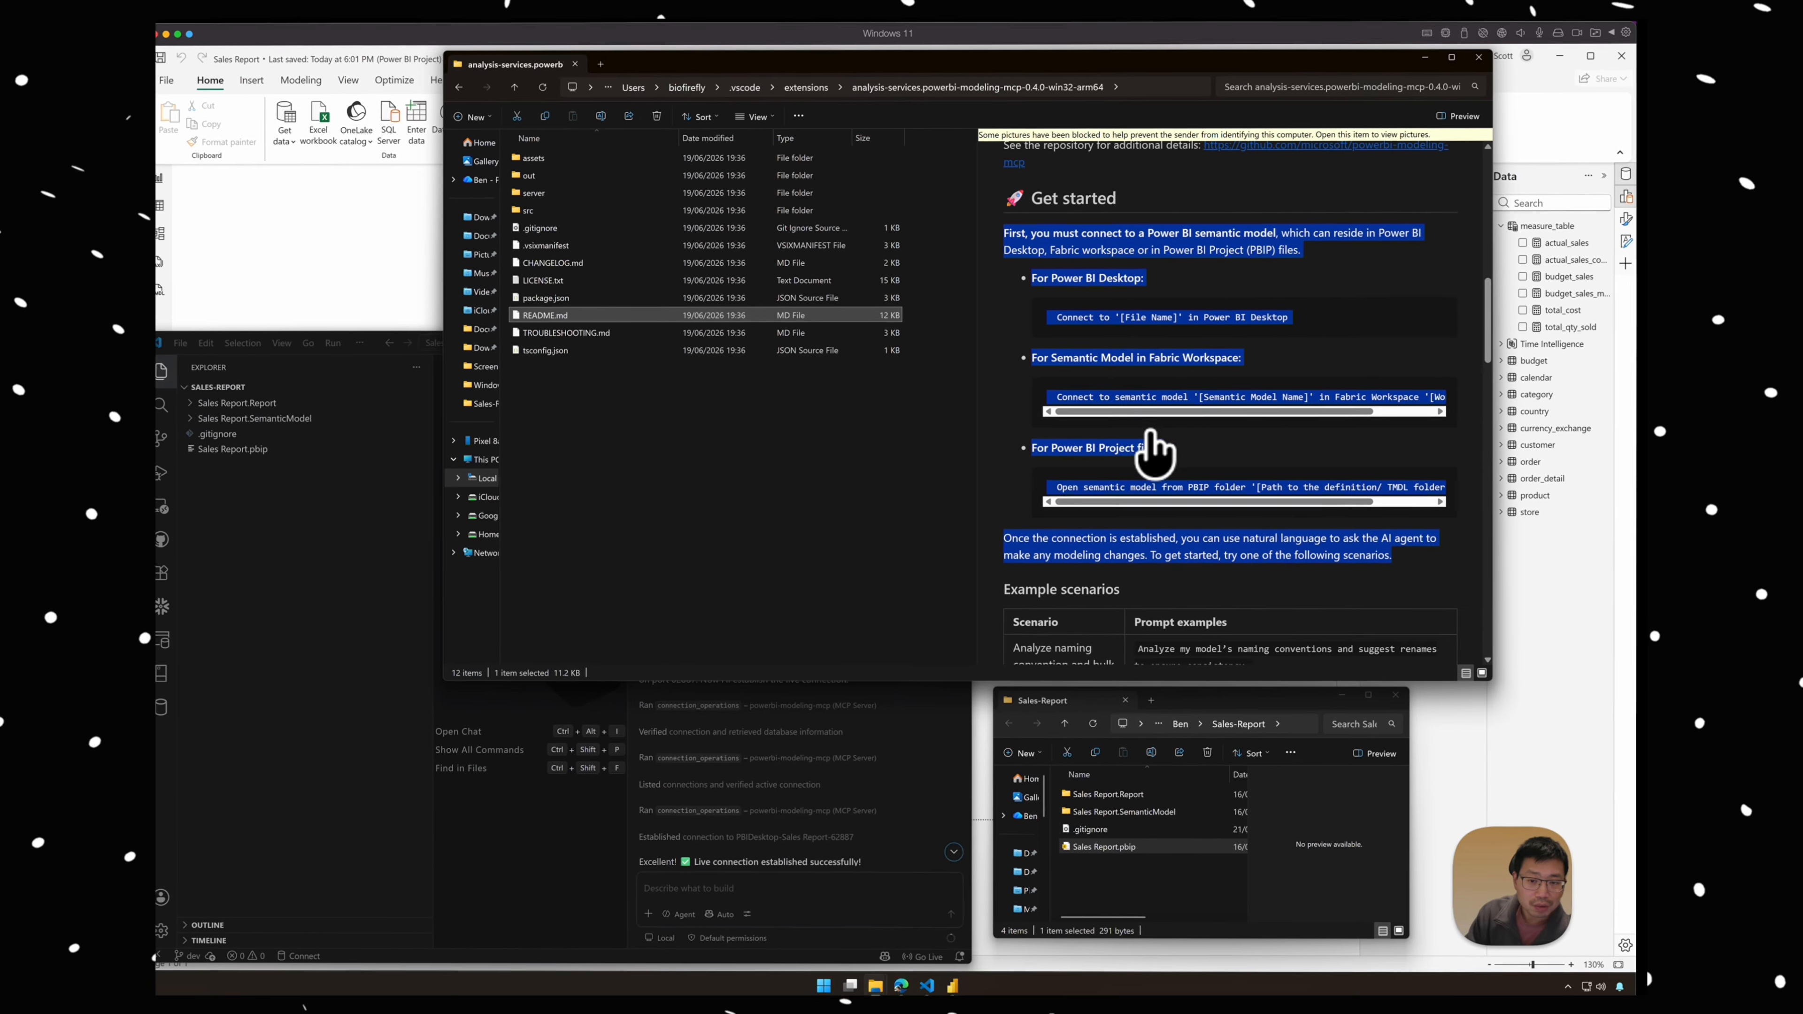